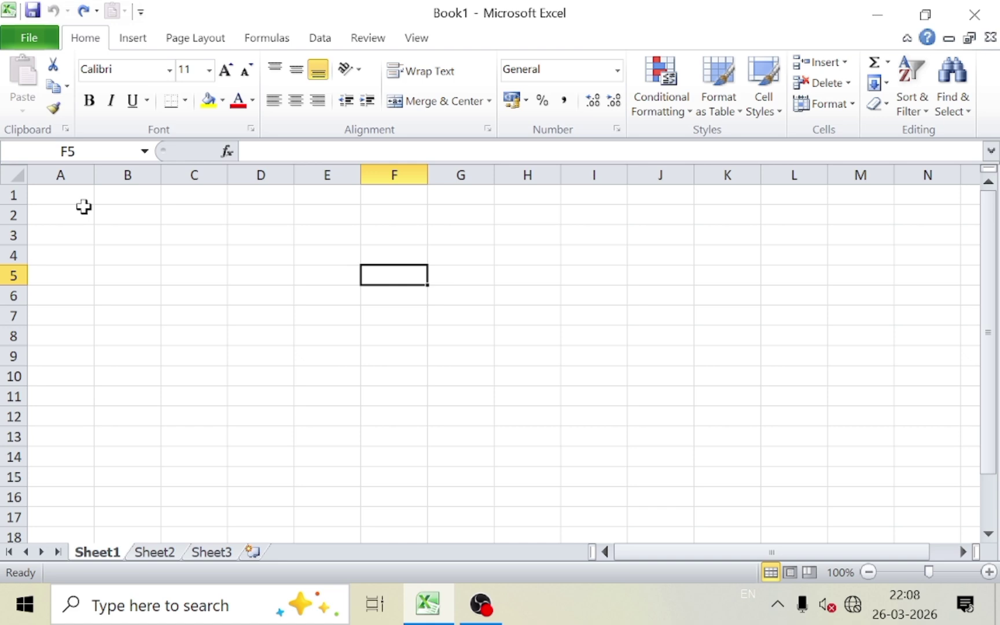
Step: Merge and center cells A1:M1 and enter the title "student fee record session 2026-27"
{"action": "left_click_drag", "start_coordinate": [70, 195], "coordinate": [736, 199]}
{"action": "left_click", "coordinate": [466, 105]}
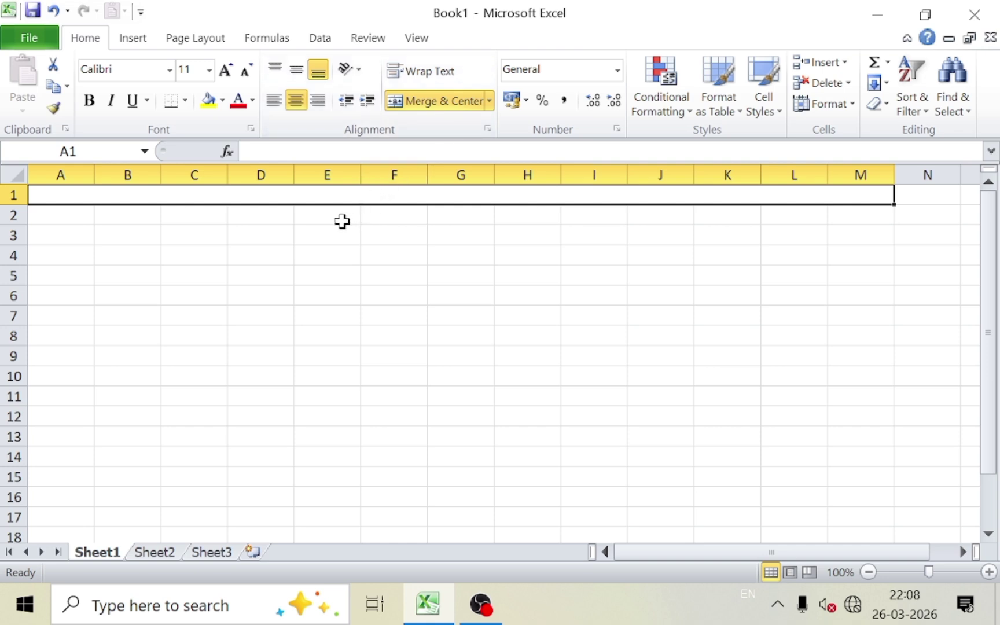
{"action": "type", "text": "s"}
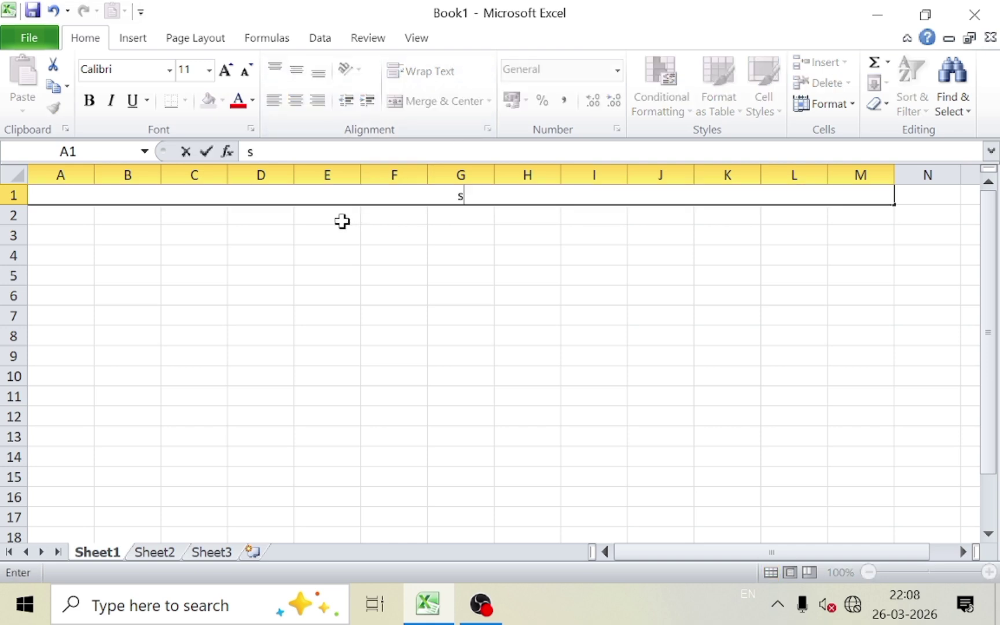
{"action": "type", "text": "tudent"}
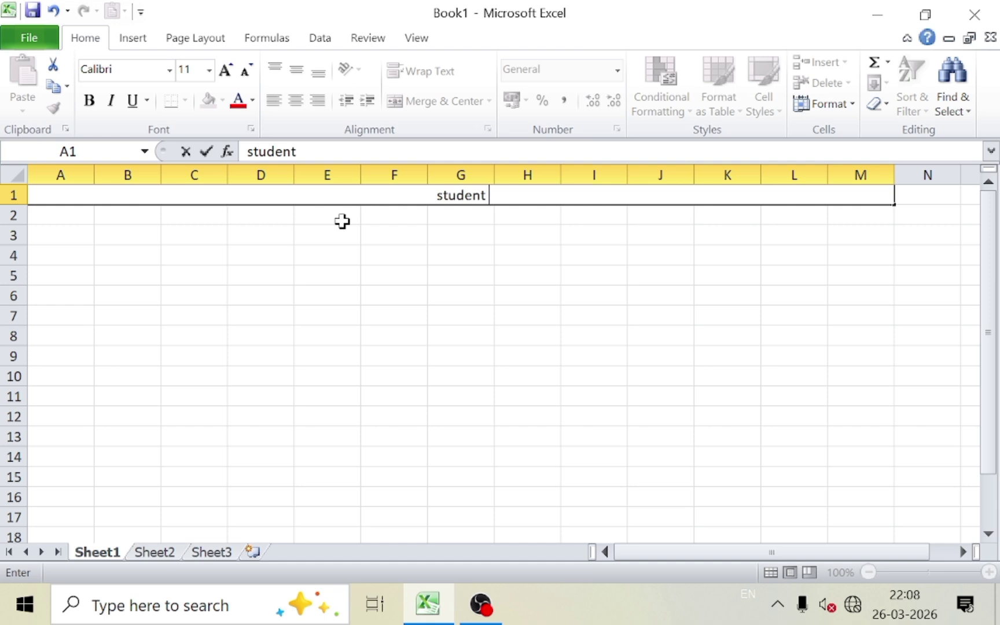
{"action": "type", "text": " fee"}
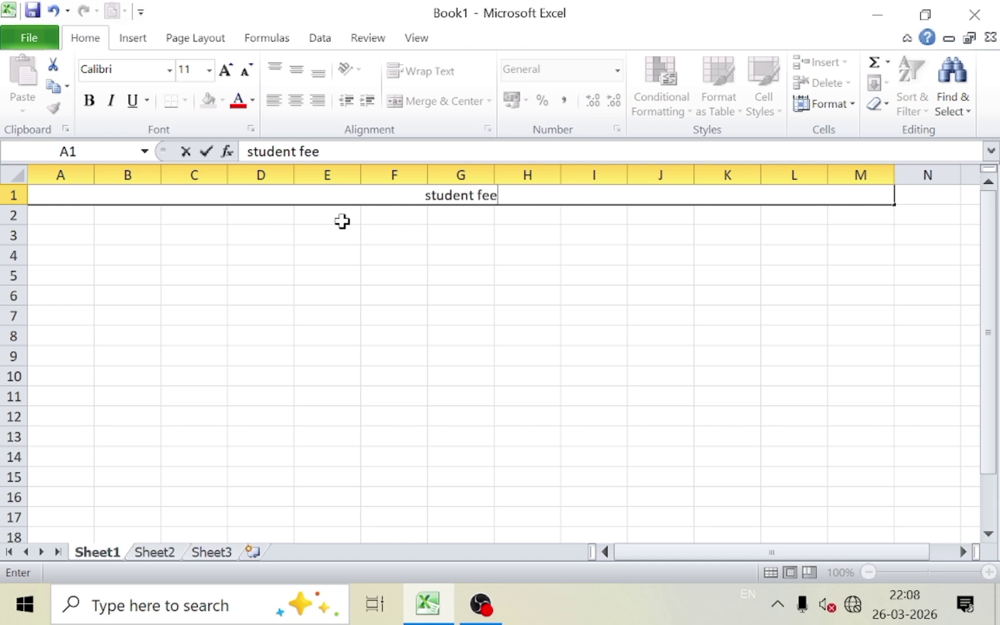
{"action": "type", "text": " record"}
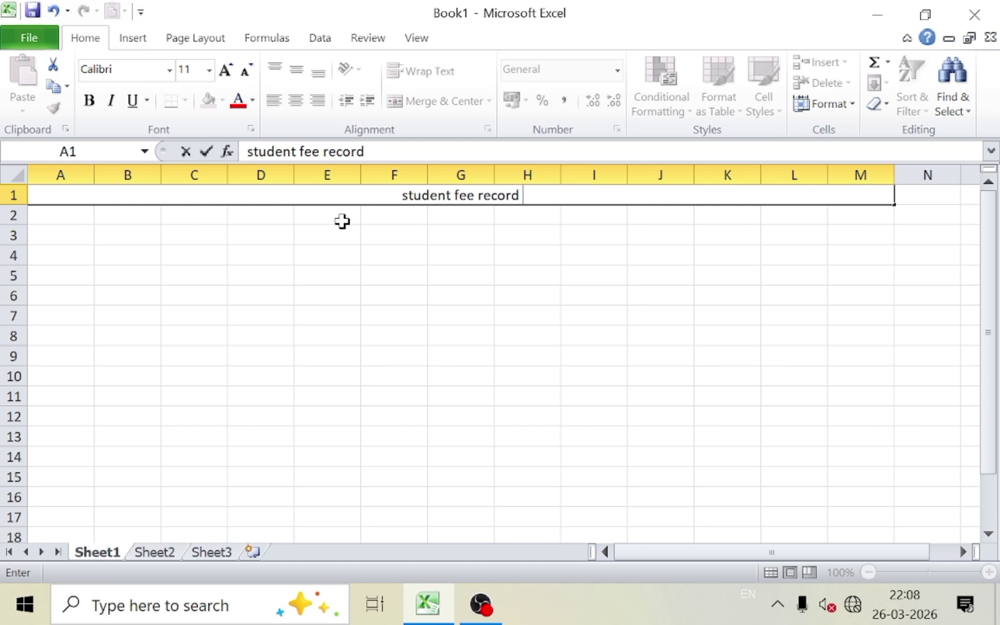
{"action": "type", "text": " session"}
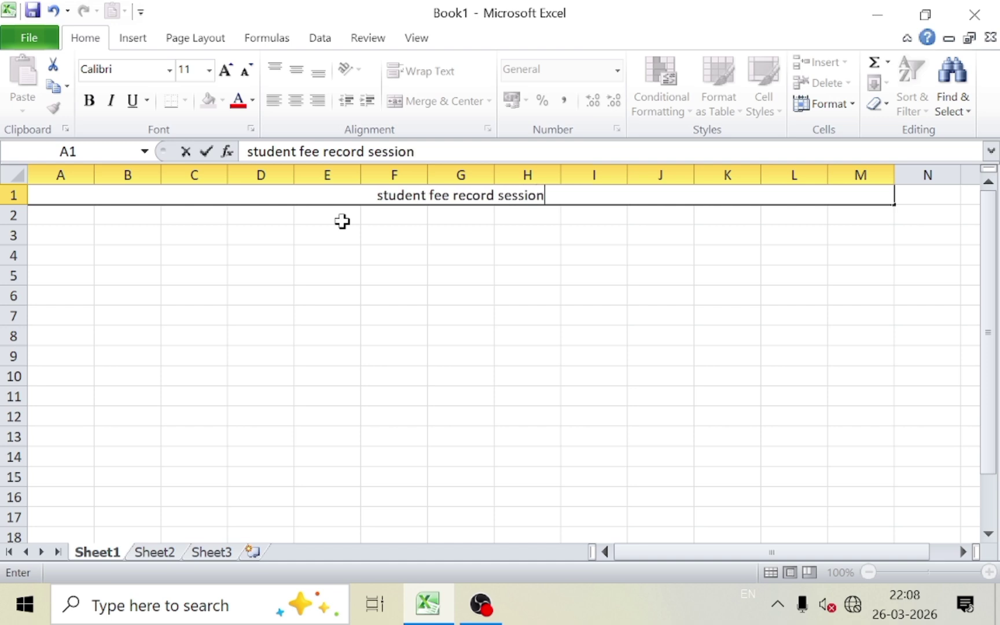
{"action": "type", "text": " 2026"}
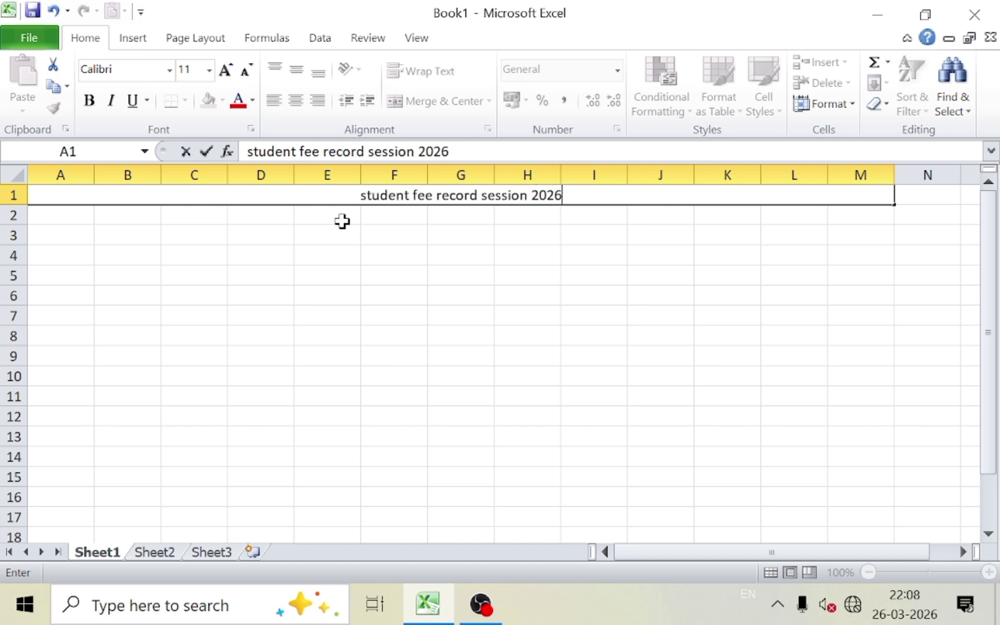
{"action": "type", "text": "-27"}
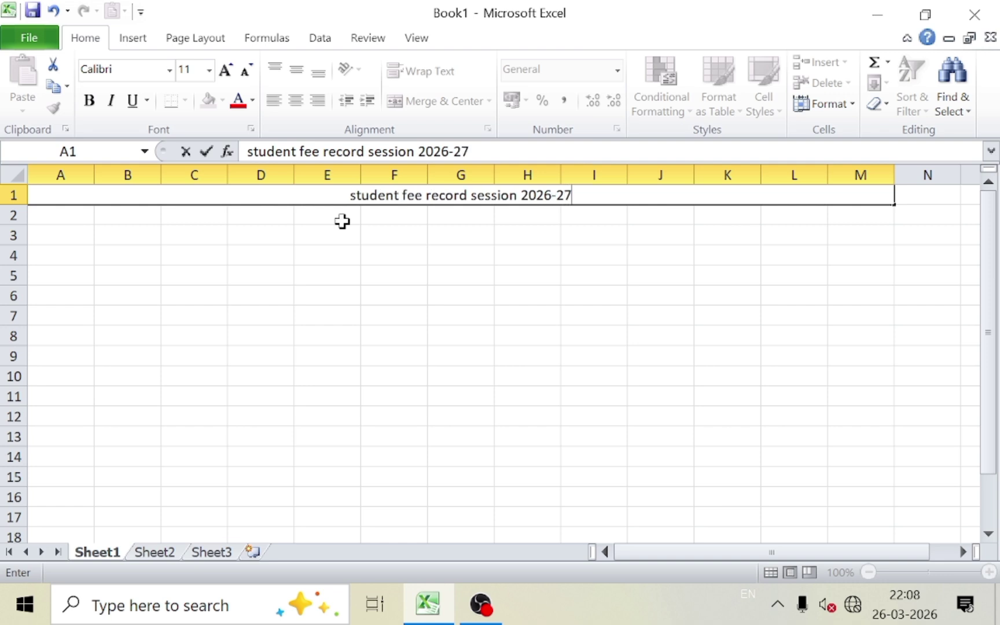
{"action": "left_click", "coordinate": [336, 226]}
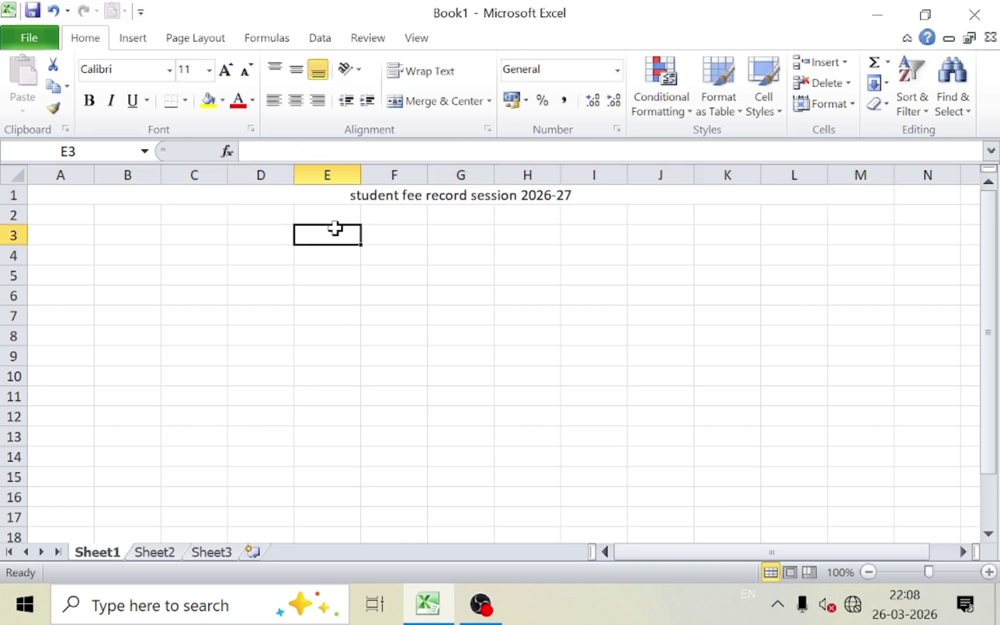
Step: Increase the row 1 title's font size to 18 and make it bold
{"action": "left_click", "coordinate": [372, 192]}
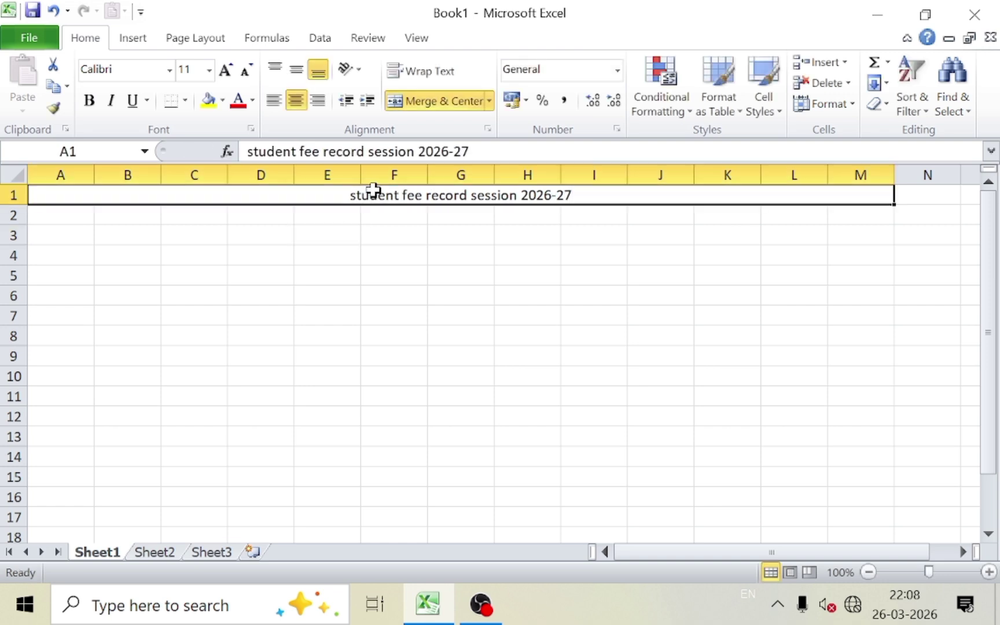
{"action": "left_click", "coordinate": [228, 74]}
{"action": "left_click", "coordinate": [227, 74]}
{"action": "left_click", "coordinate": [227, 74]}
{"action": "left_click", "coordinate": [228, 74]}
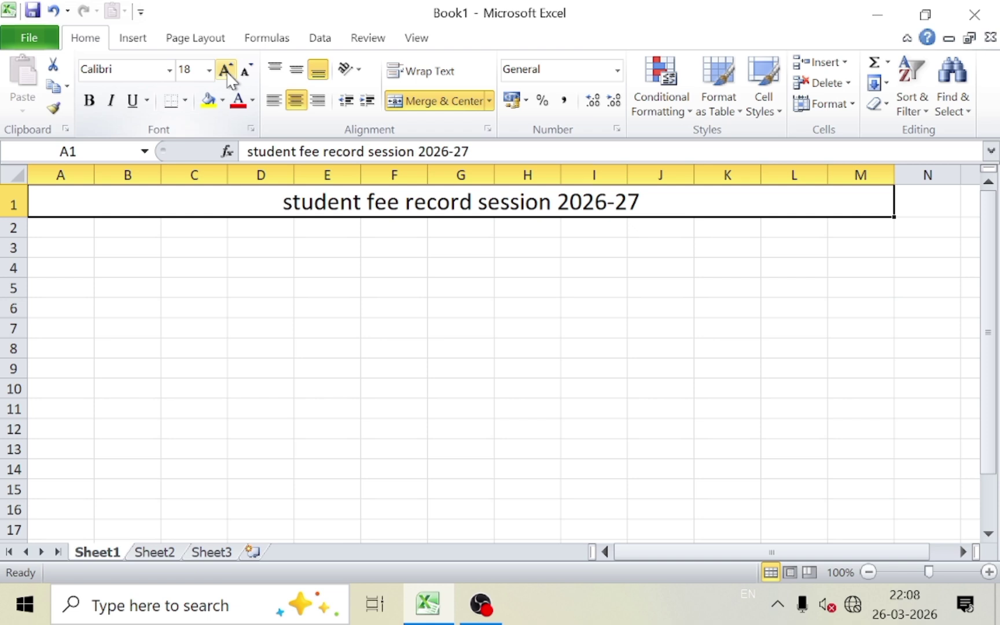
{"action": "left_click", "coordinate": [89, 102]}
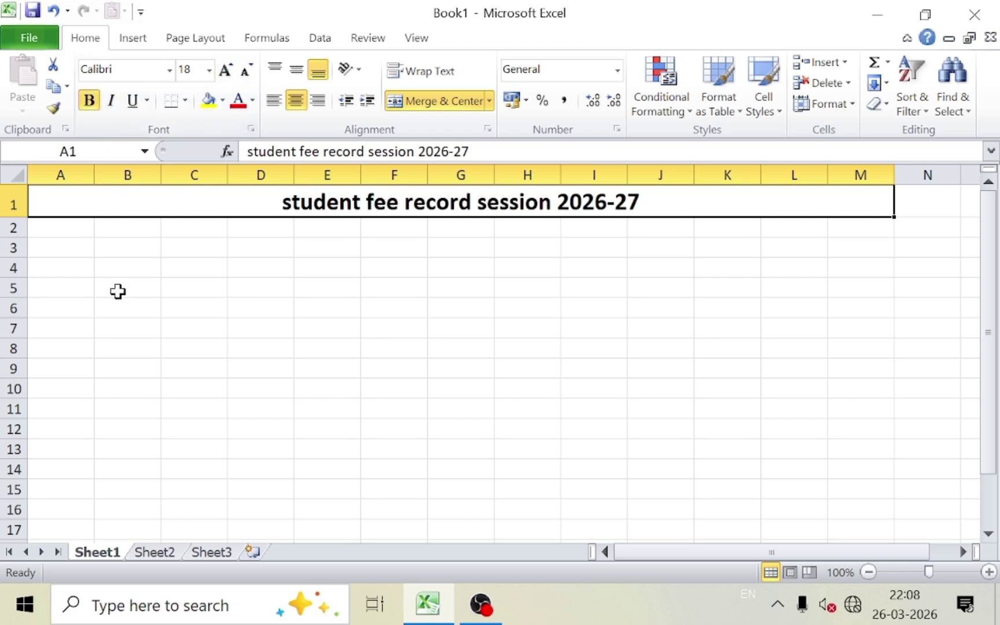
Step: Give the title cell a red fill and yellow font color
{"action": "left_click", "coordinate": [223, 101]}
{"action": "left_click", "coordinate": [217, 240]}
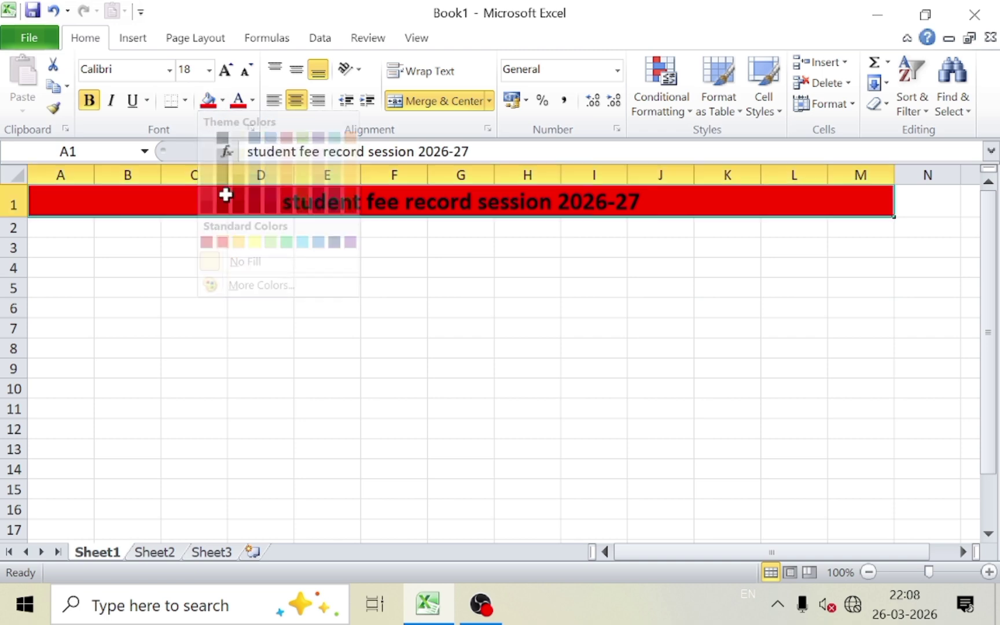
{"action": "left_click", "coordinate": [252, 101]}
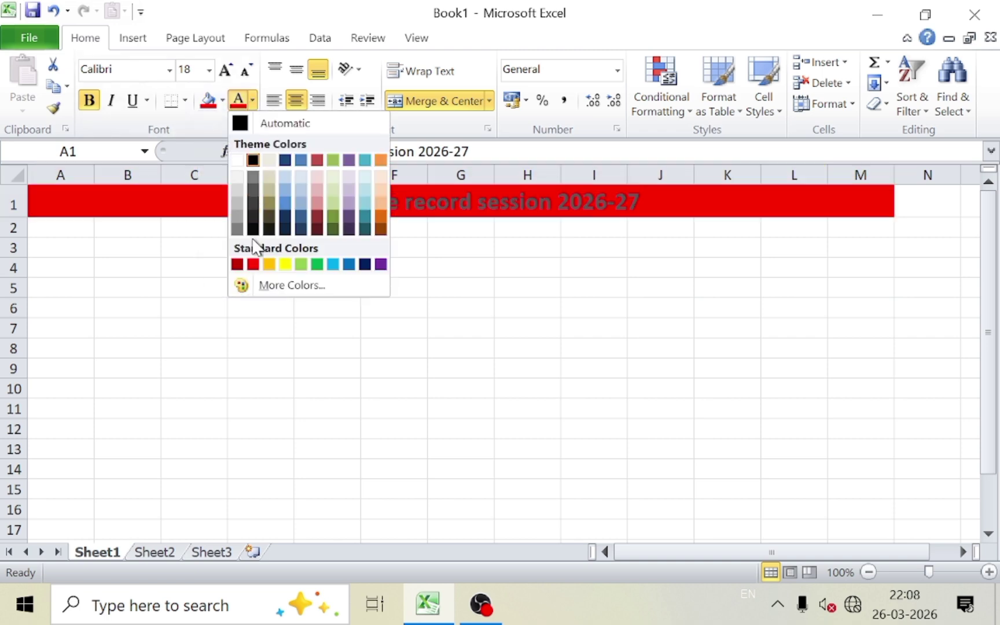
{"action": "left_click", "coordinate": [281, 267]}
{"action": "left_click", "coordinate": [295, 377]}
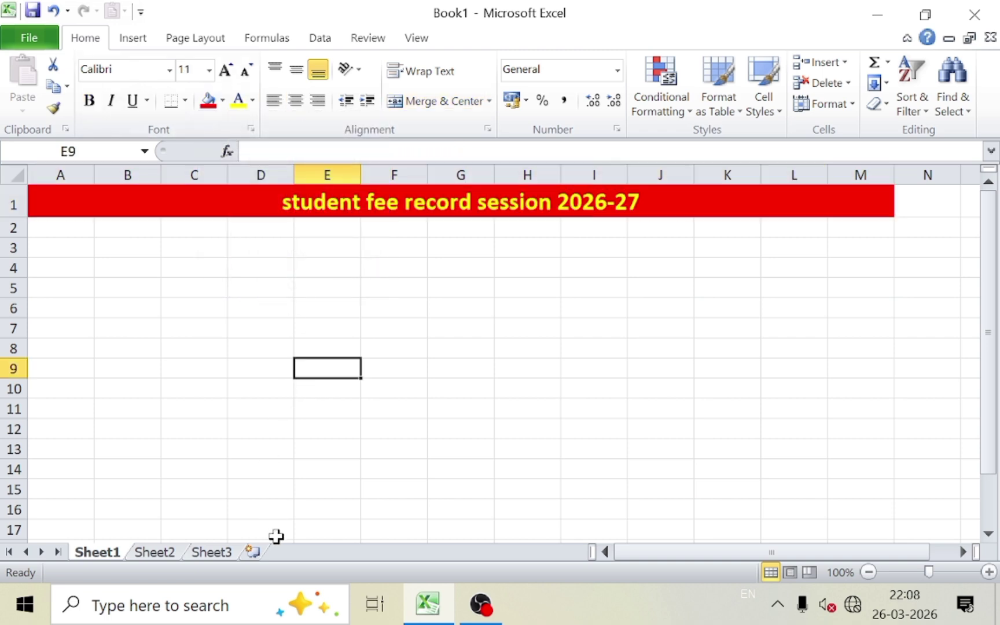
Step: Enter the headers "roll no.", "student name" and "father's name" in cells A2 to C2
{"action": "left_click", "coordinate": [618, 552]}
{"action": "left_click", "coordinate": [62, 223]}
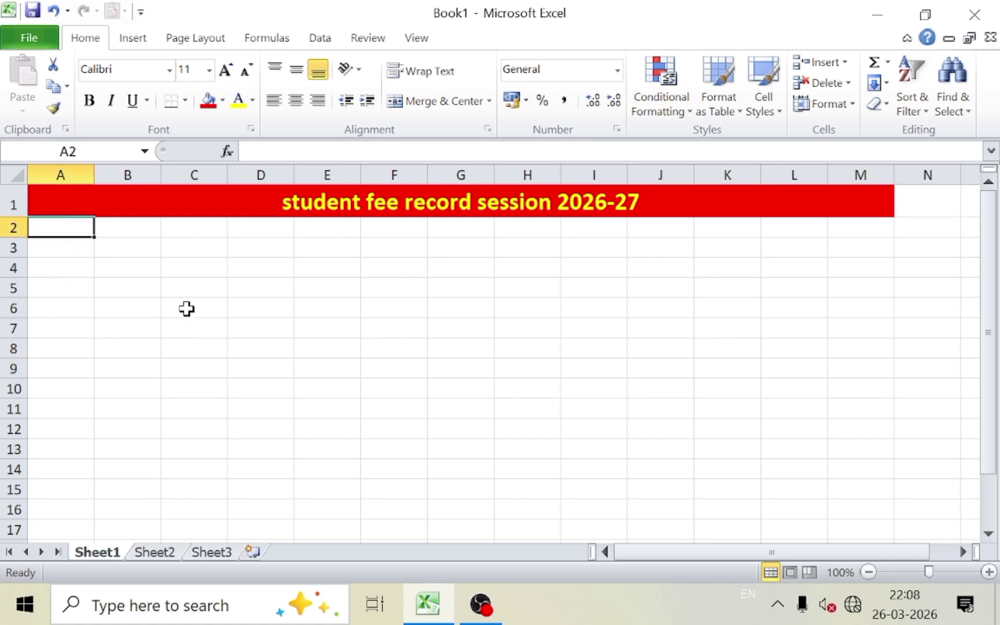
{"action": "type", "text": "roll no"}
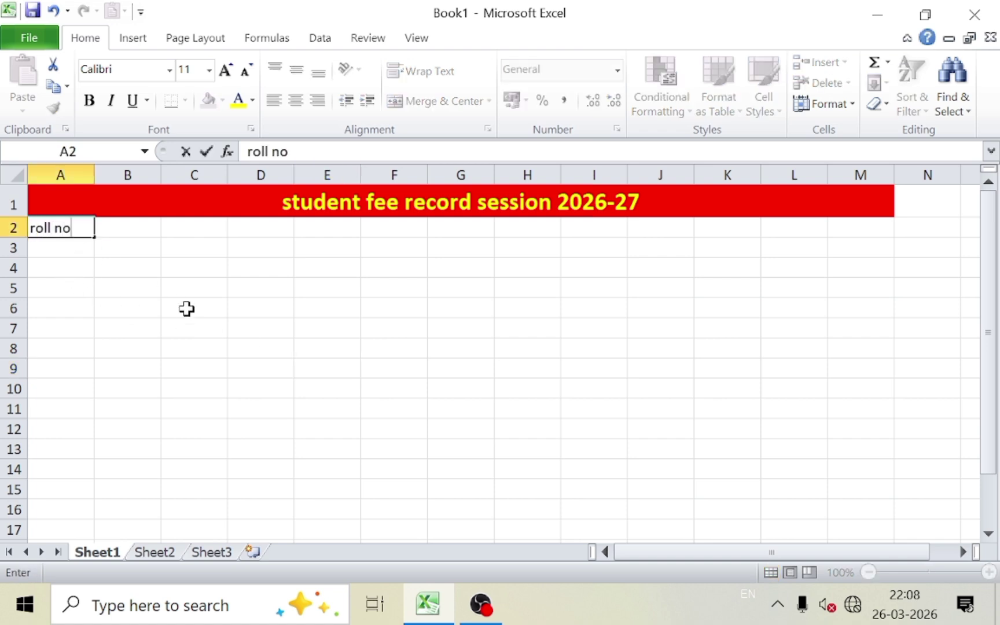
{"action": "type", "text": "."}
{"action": "key", "text": "Tab"}
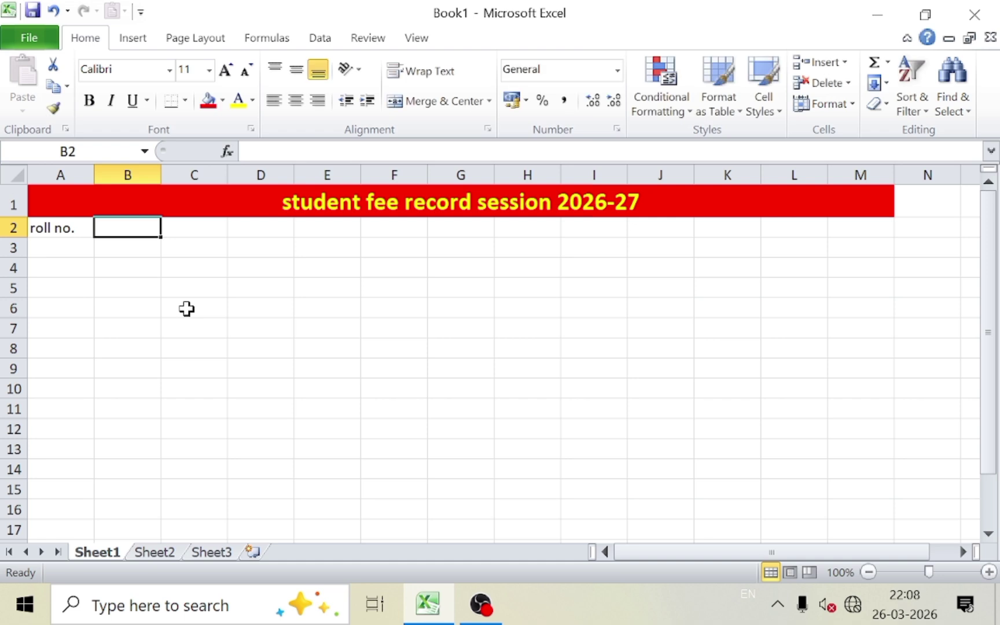
{"action": "type", "text": "st"}
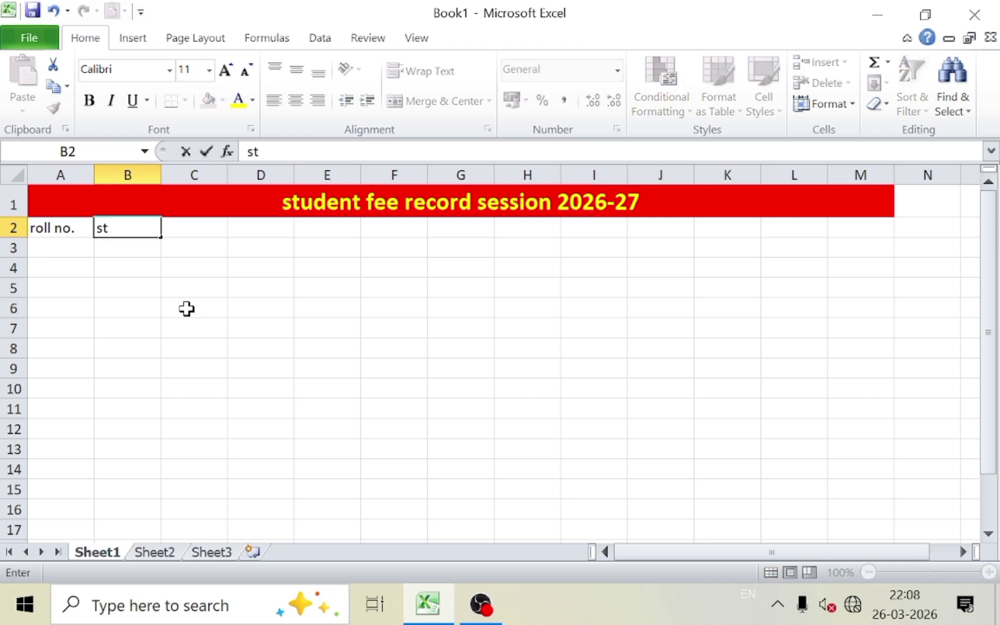
{"action": "type", "text": "udent"}
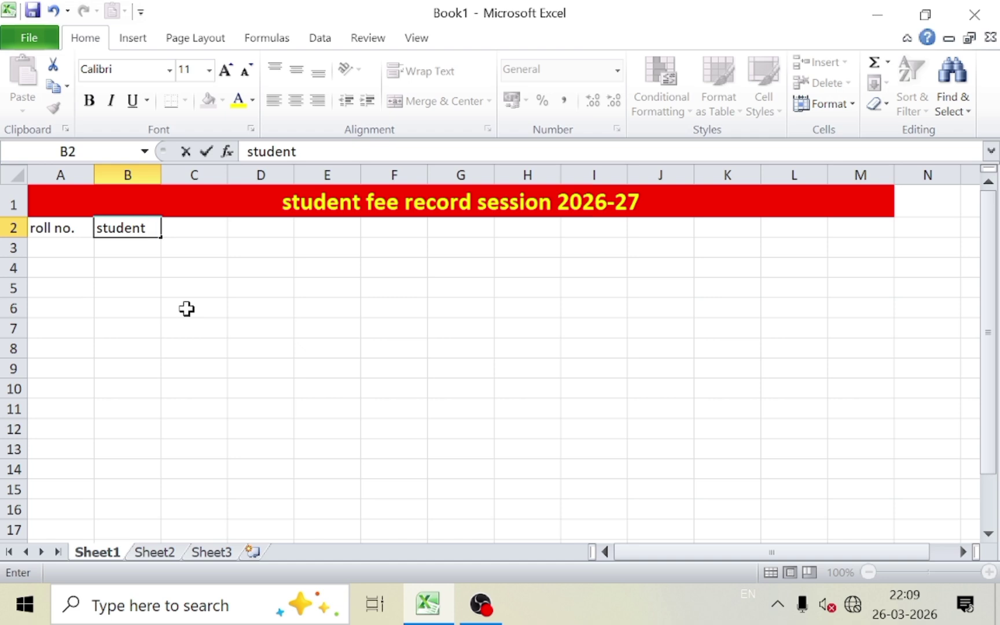
{"action": "type", "text": " name"}
{"action": "key", "text": "Tab"}
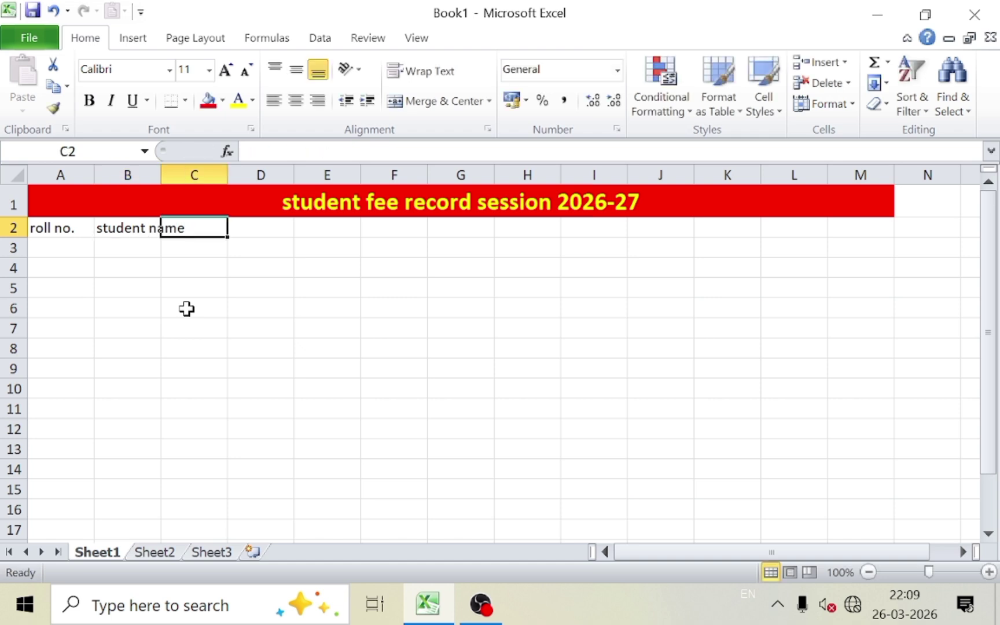
{"action": "type", "text": "fath"}
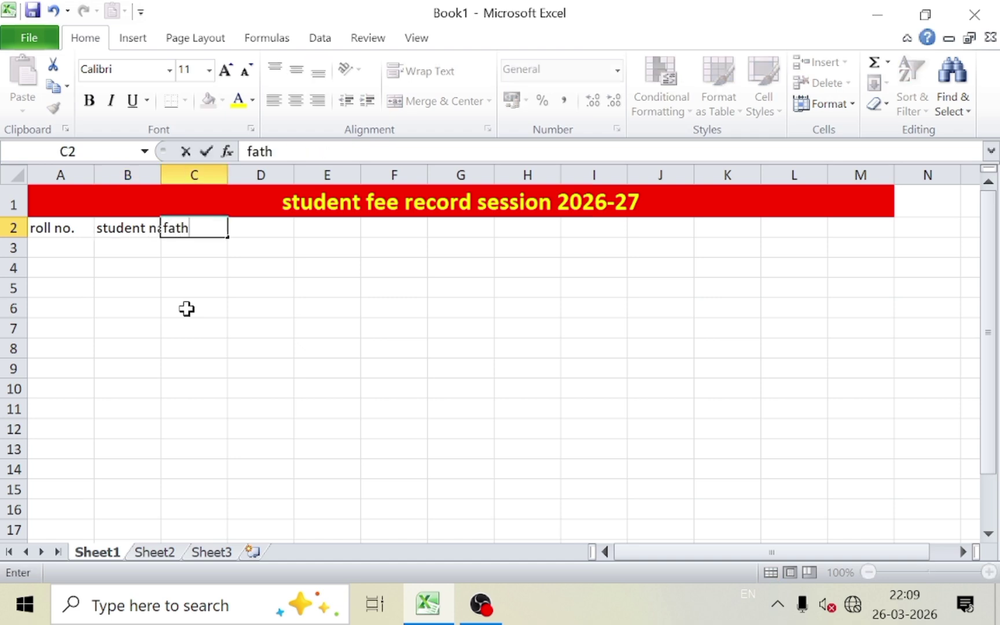
{"action": "type", "text": "er's name"}
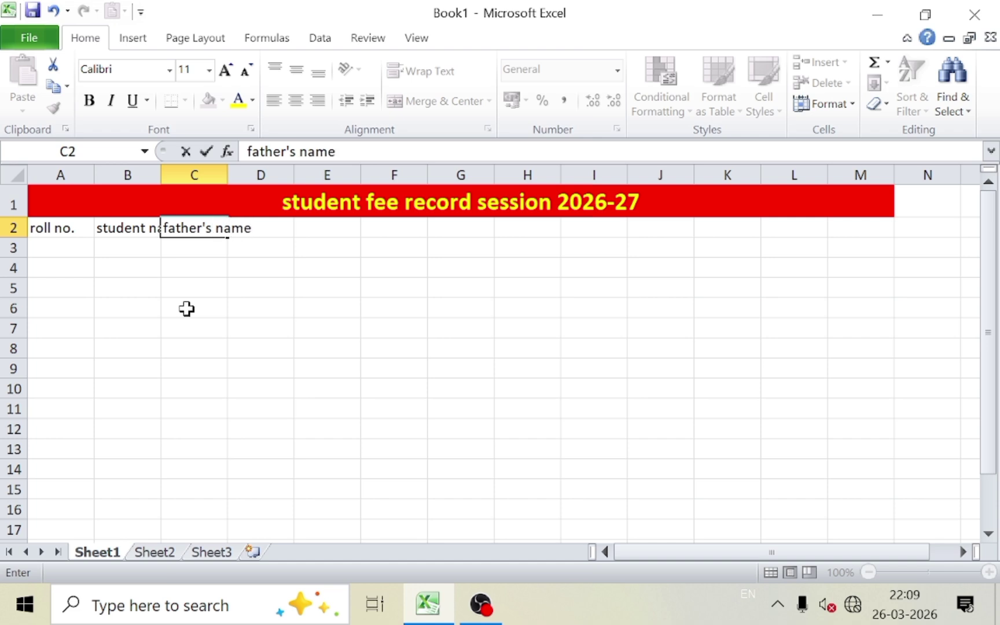
{"action": "key", "text": "Tab"}
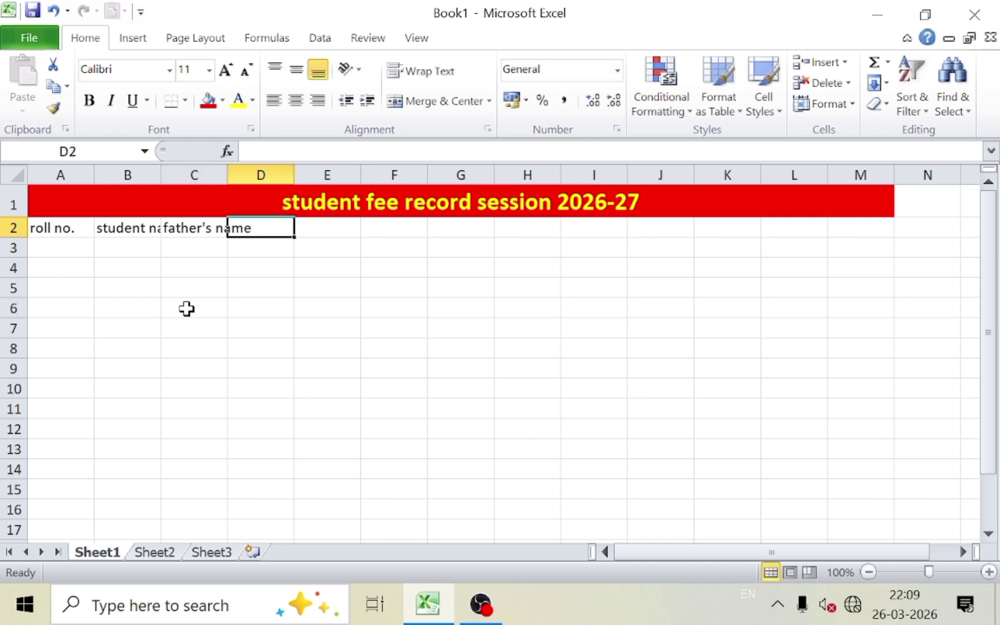
{"action": "type", "text": "dob"}
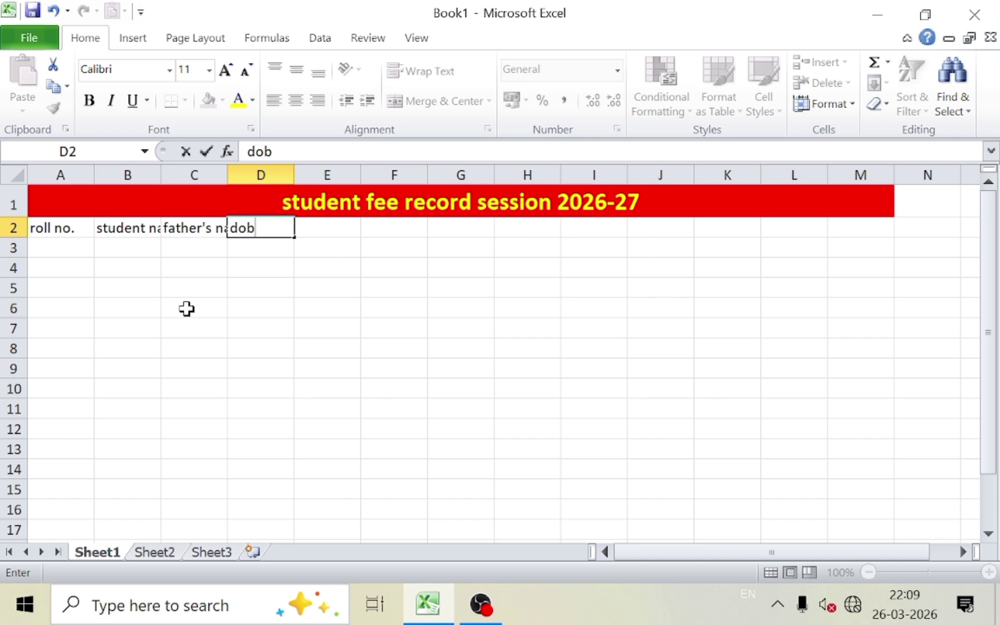
{"action": "key", "text": "BackSpace"}
{"action": "key", "text": "BackSpace"}
{"action": "key", "text": "BackSpace"}
Step: Enter the headers "class" in D2 and "monthly fee" in E2
{"action": "type", "text": "class"}
{"action": "key", "text": "Tab"}
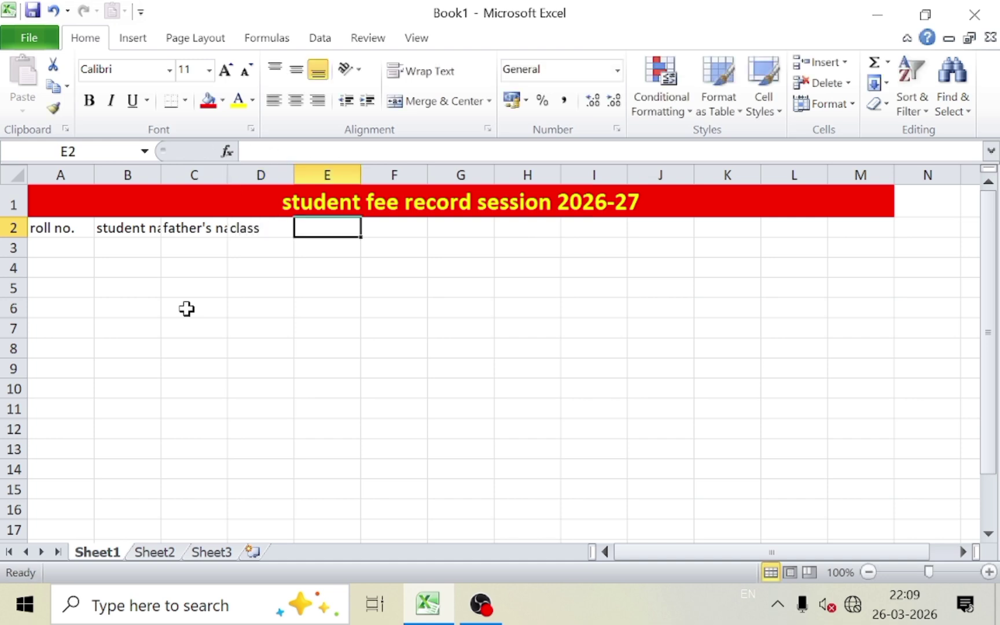
{"action": "type", "text": "m"}
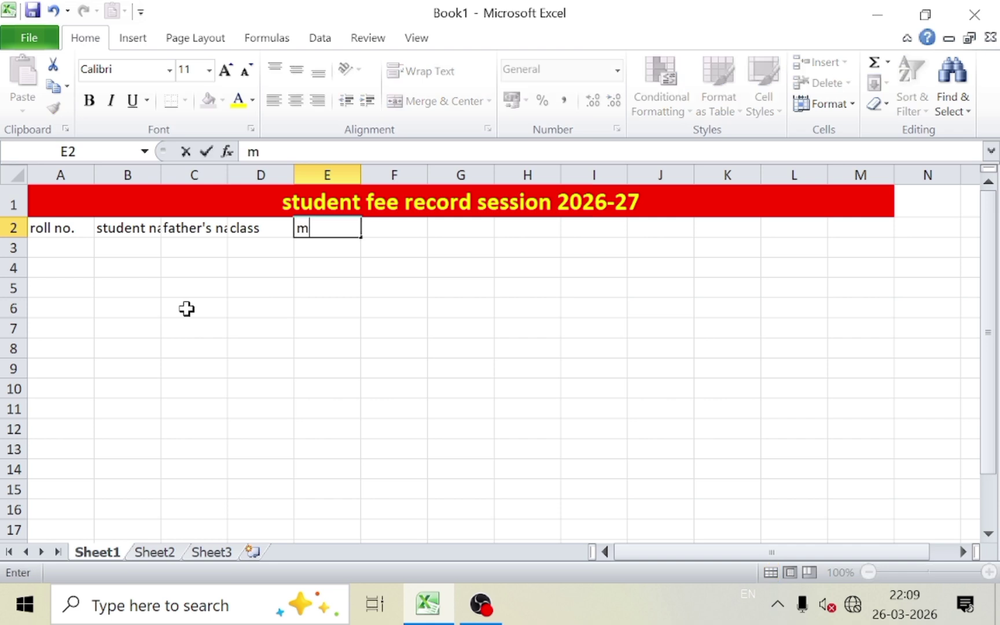
{"action": "type", "text": "onthly"}
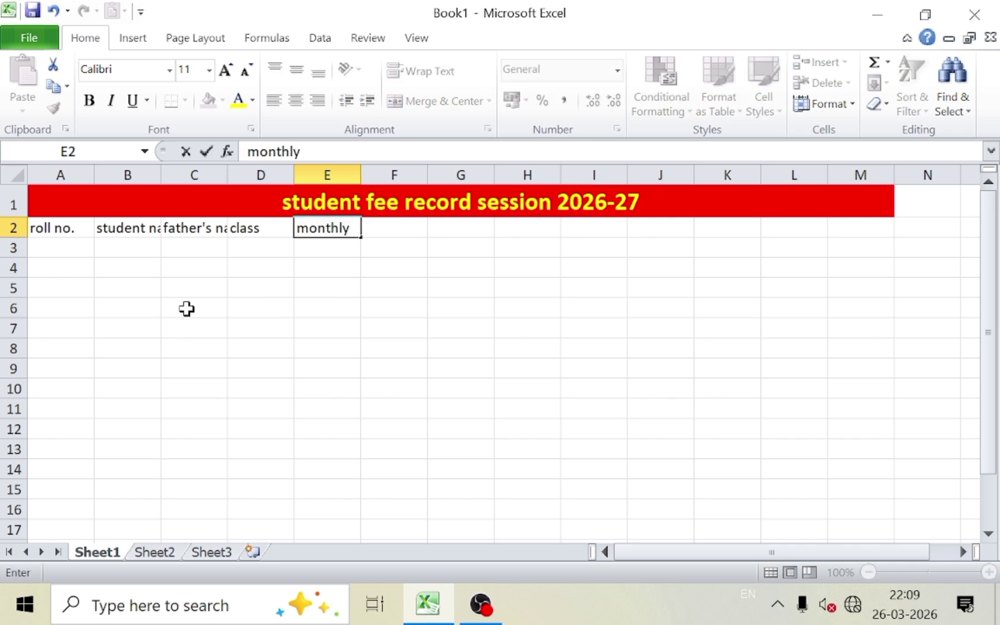
{"action": "type", "text": " fee"}
{"action": "key", "text": "Tab"}
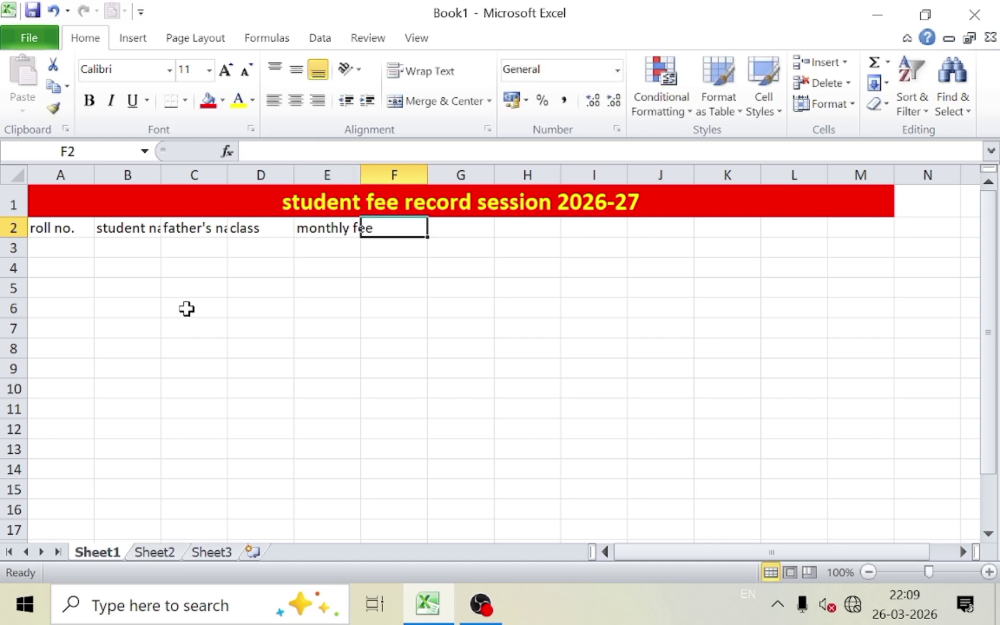
Step: Enter the month headers "jan" in F2 and "feb" in G2, and autofill the series through "dec" in Q2
{"action": "type", "text": "jan"}
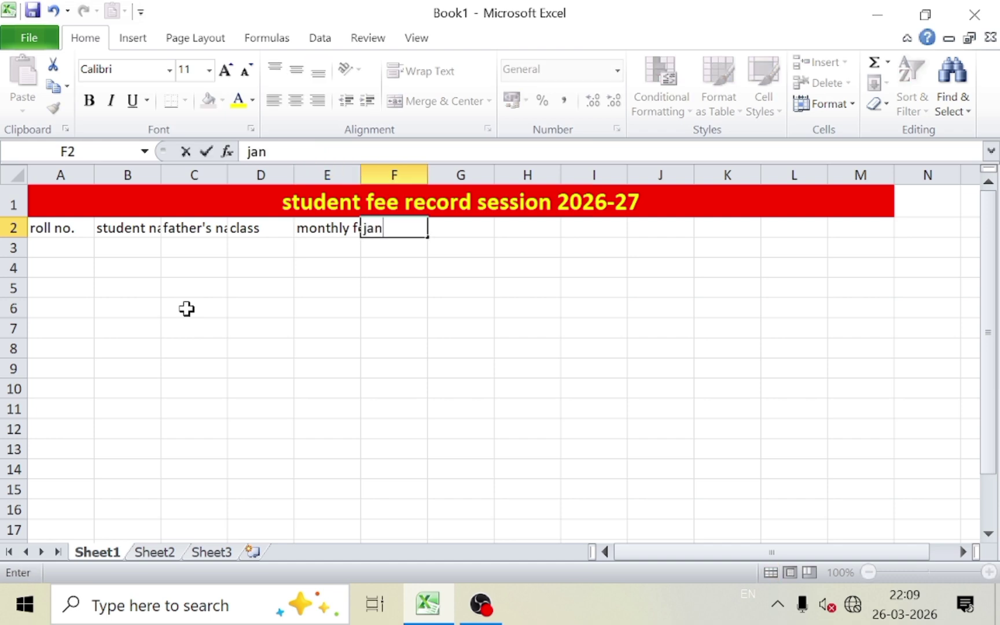
{"action": "key", "text": "Tab"}
{"action": "type", "text": "f"}
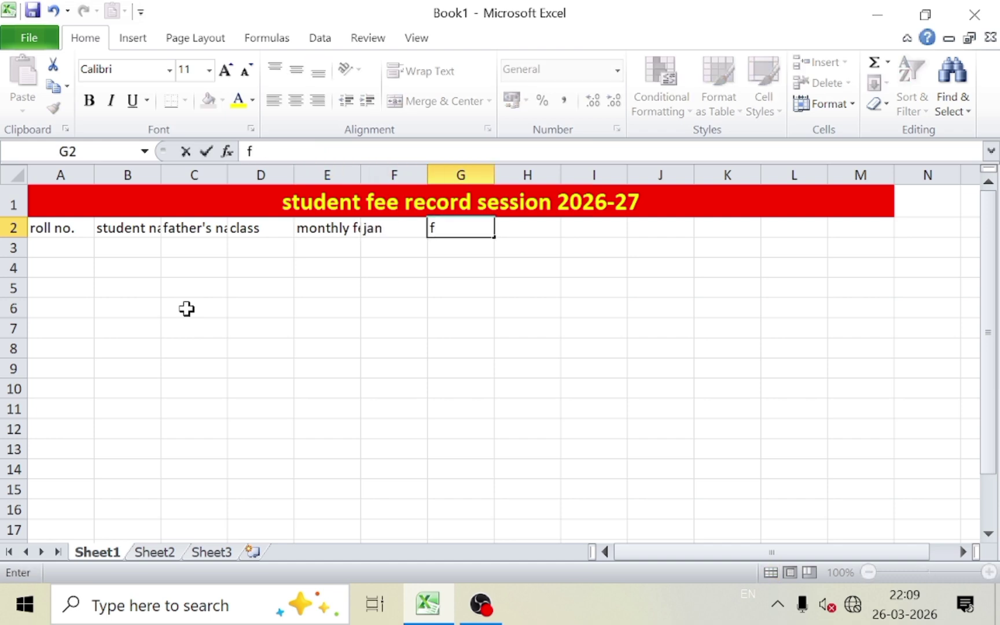
{"action": "type", "text": "eb"}
{"action": "left_click", "coordinate": [365, 331]}
{"action": "left_click_drag", "start_coordinate": [375, 229], "coordinate": [429, 229]}
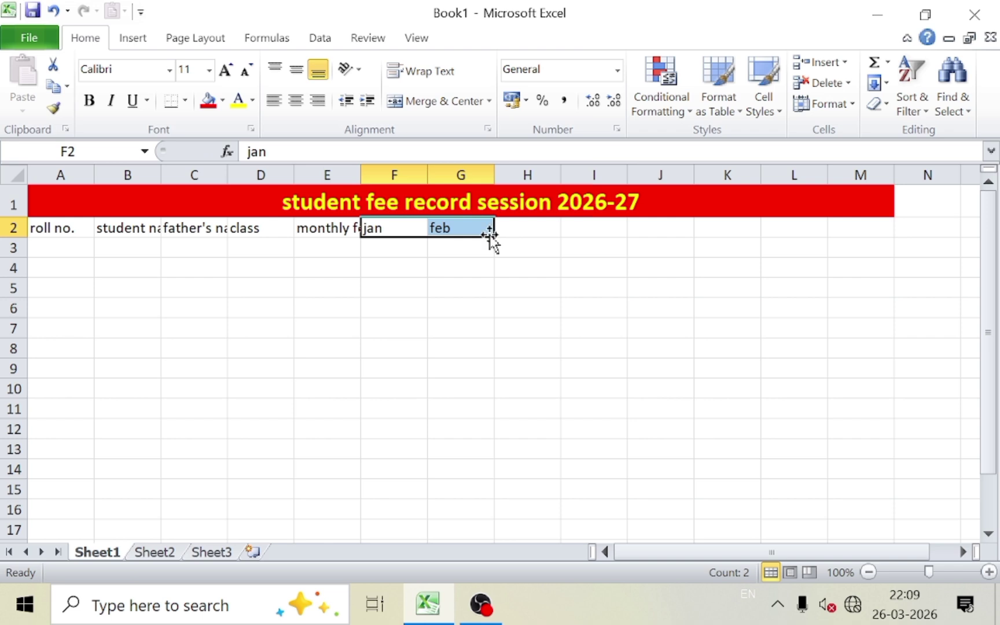
{"action": "left_click_drag", "start_coordinate": [493, 237], "coordinate": [808, 232]}
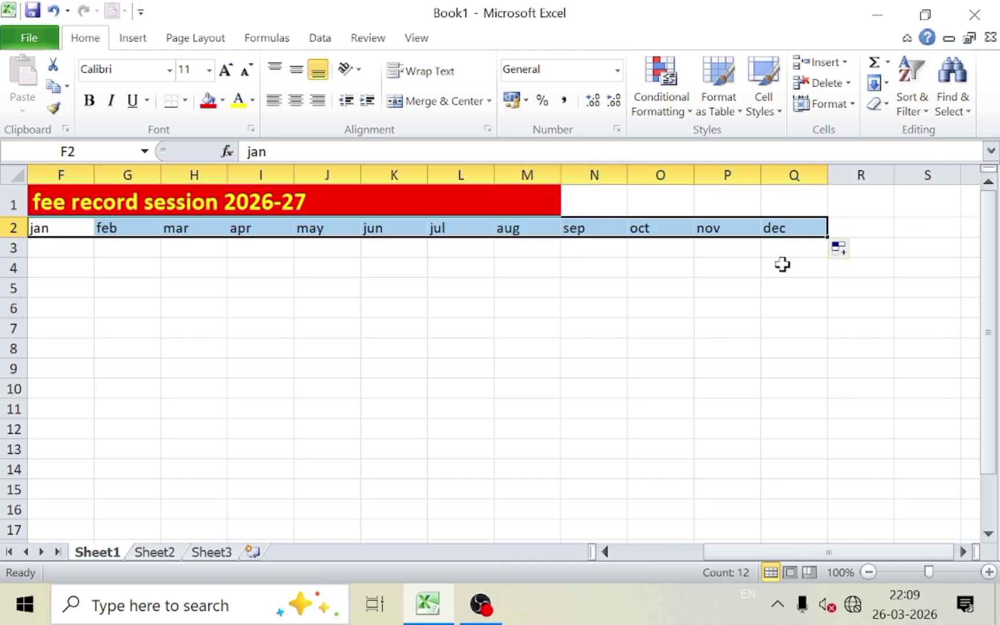
{"action": "left_click", "coordinate": [782, 265]}
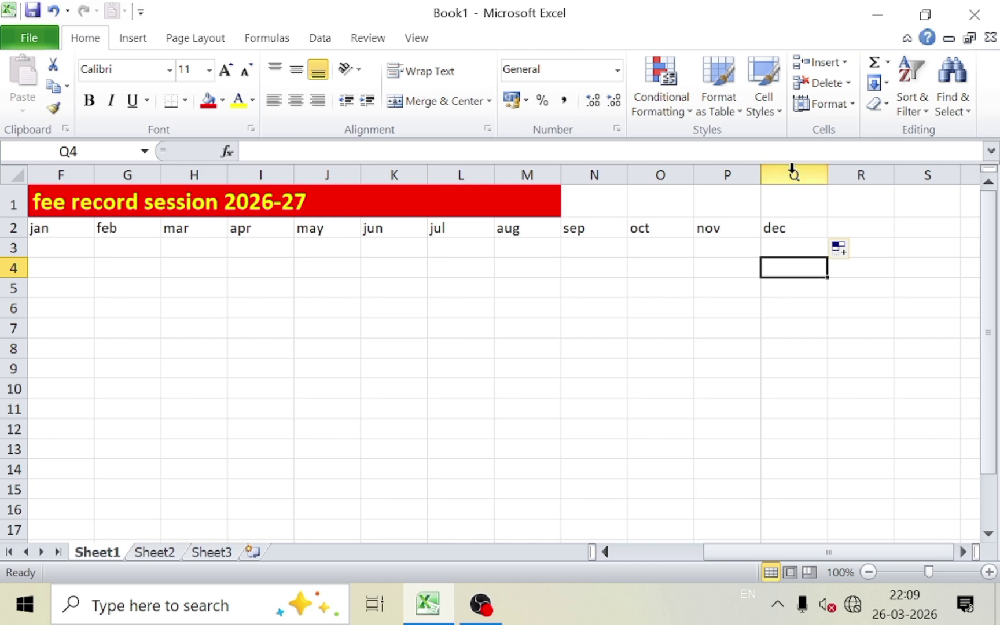
Step: Autofit the widths of the month columns F to Q and the monthly fee column E
{"action": "left_click_drag", "start_coordinate": [792, 168], "coordinate": [365, 193]}
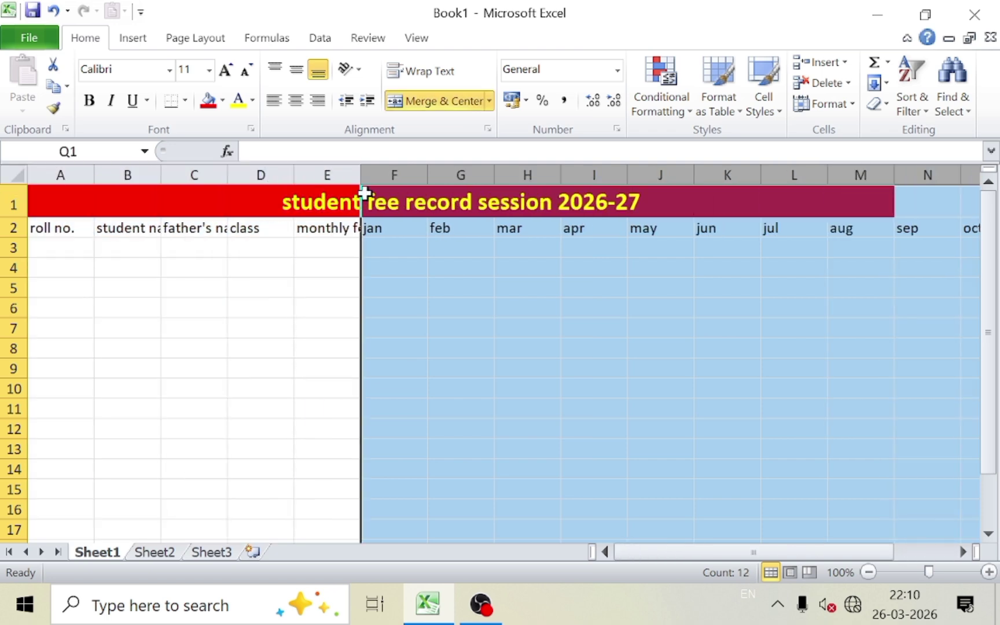
{"action": "double_click", "coordinate": [430, 173]}
{"action": "left_click", "coordinate": [444, 328]}
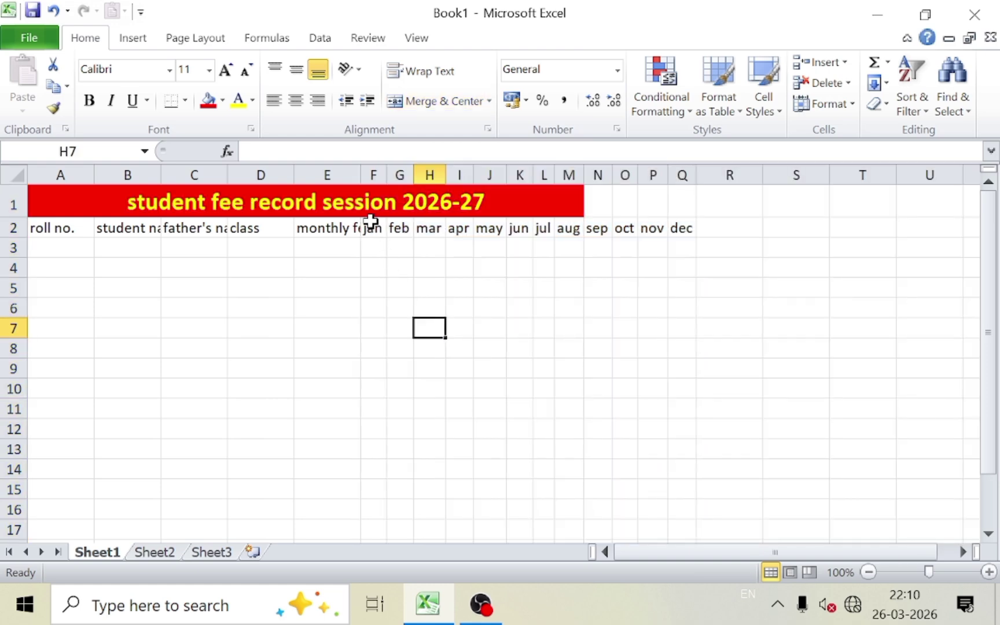
{"action": "double_click", "coordinate": [361, 174]}
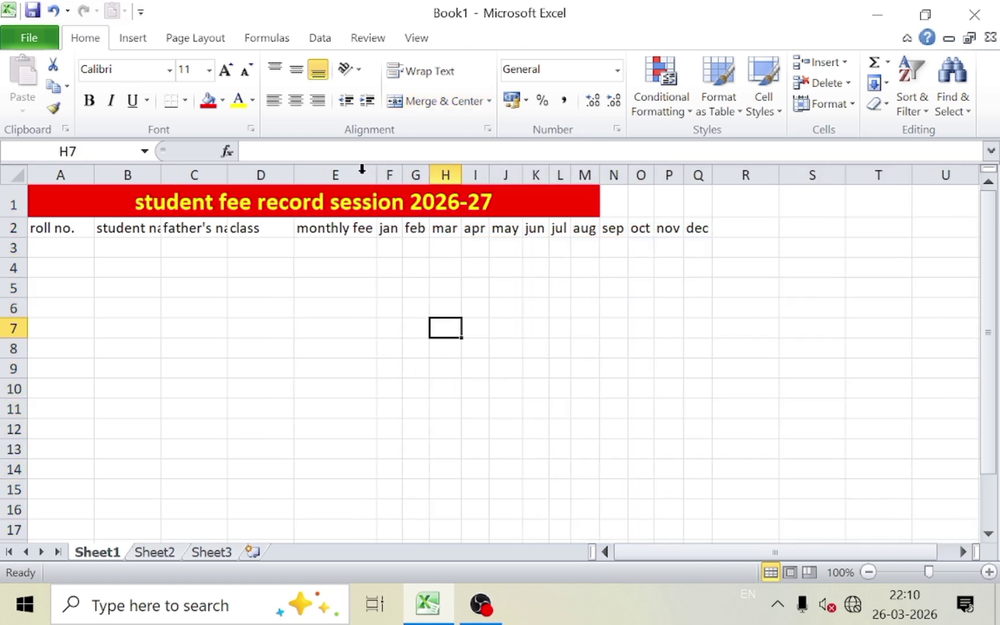
Step: Enter the headers "total paid fee" in R2, "total due fee" in S2 and "total fee" in T2
{"action": "left_click", "coordinate": [736, 229]}
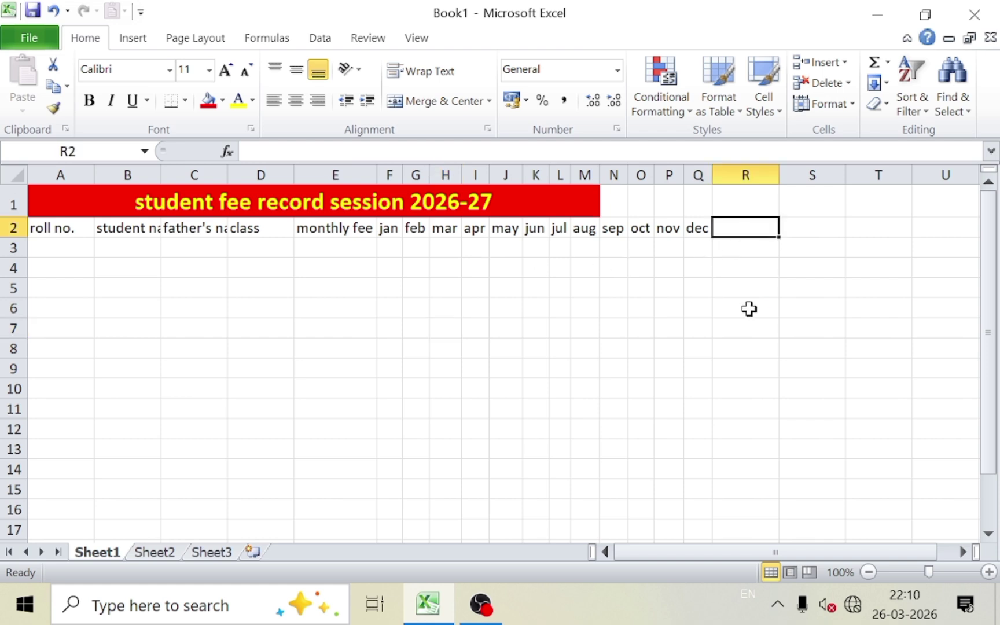
{"action": "type", "text": "total"}
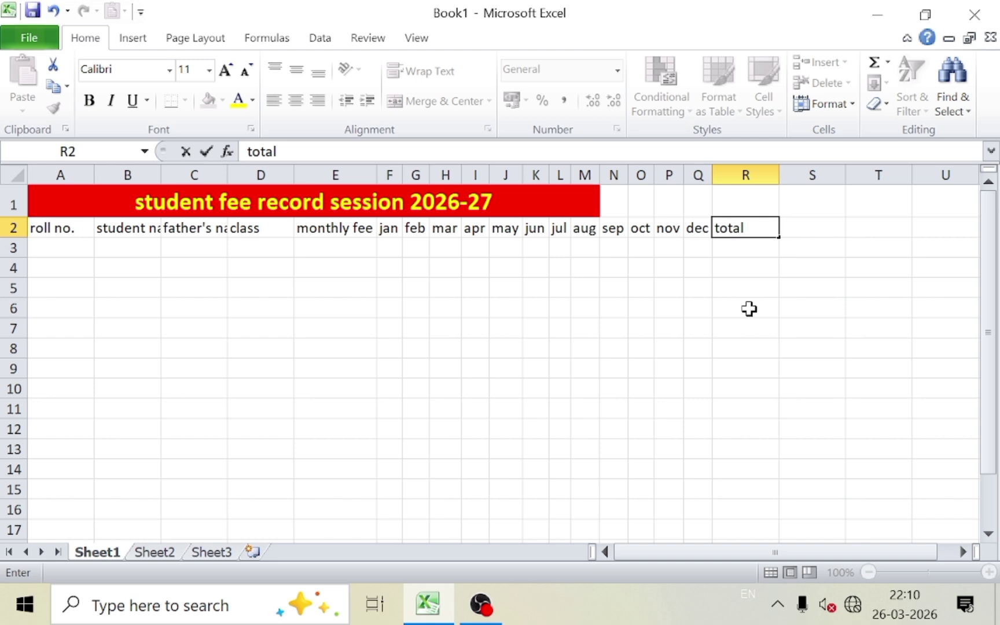
{"action": "type", "text": " paid fee"}
{"action": "key", "text": "Tab"}
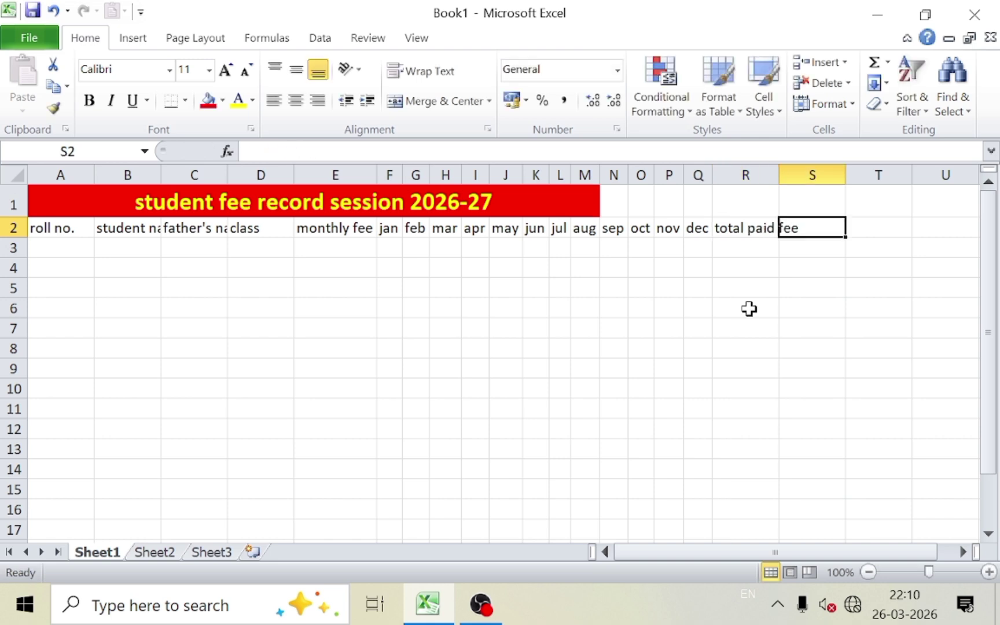
{"action": "type", "text": "to"}
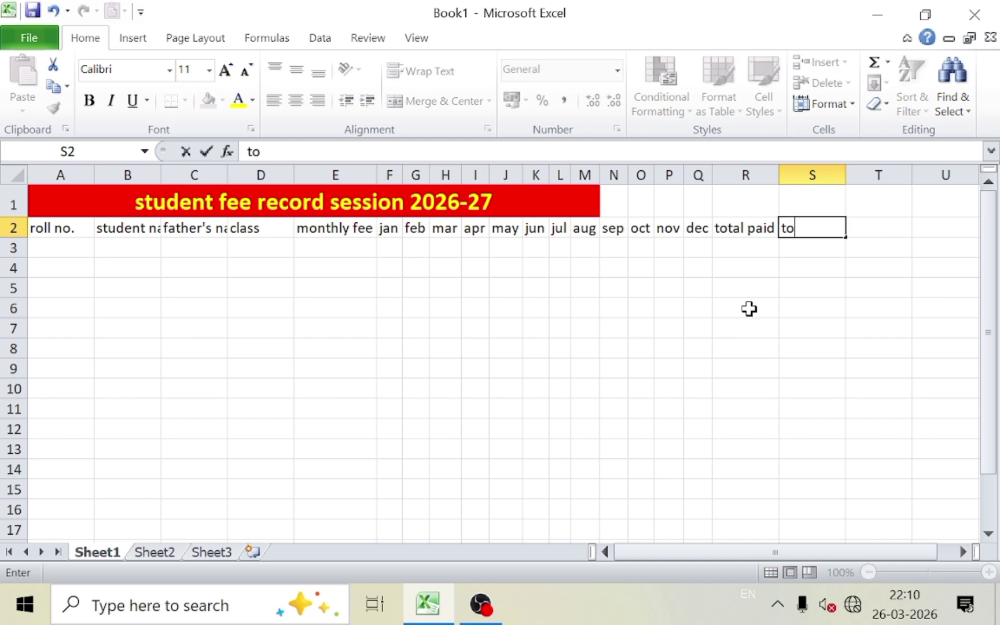
{"action": "type", "text": "tal due fee"}
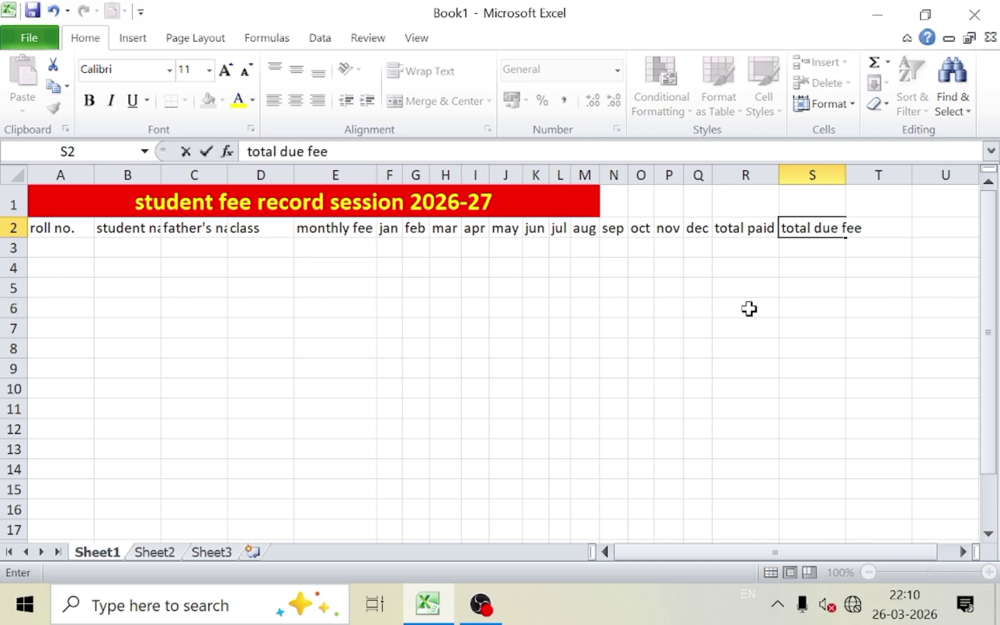
{"action": "key", "text": "Tab"}
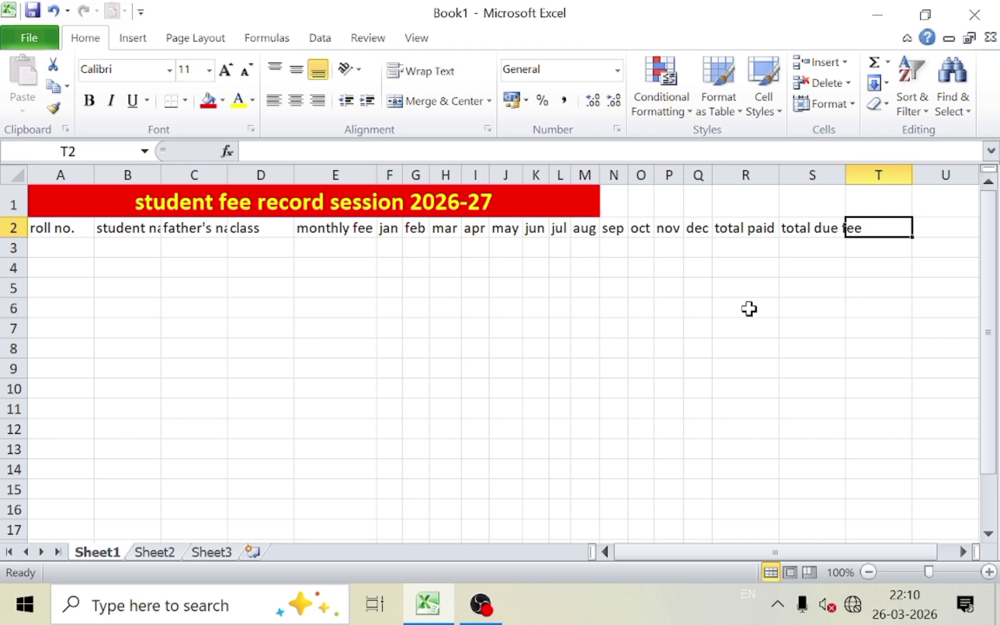
{"action": "type", "text": "to"}
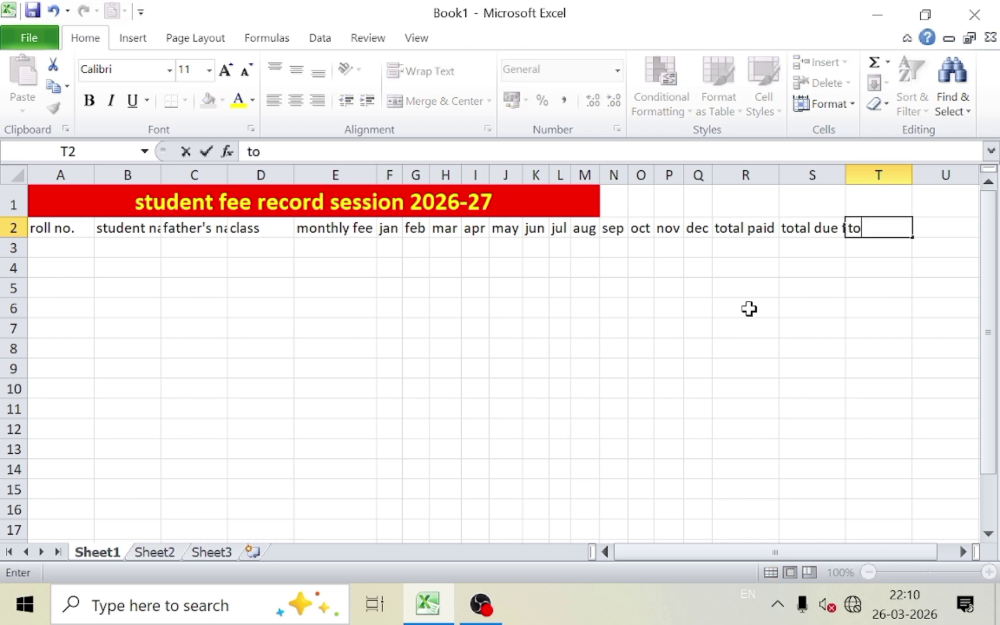
{"action": "type", "text": "tal fee"}
{"action": "left_click", "coordinate": [746, 228]}
{"action": "double_click", "coordinate": [746, 229]}
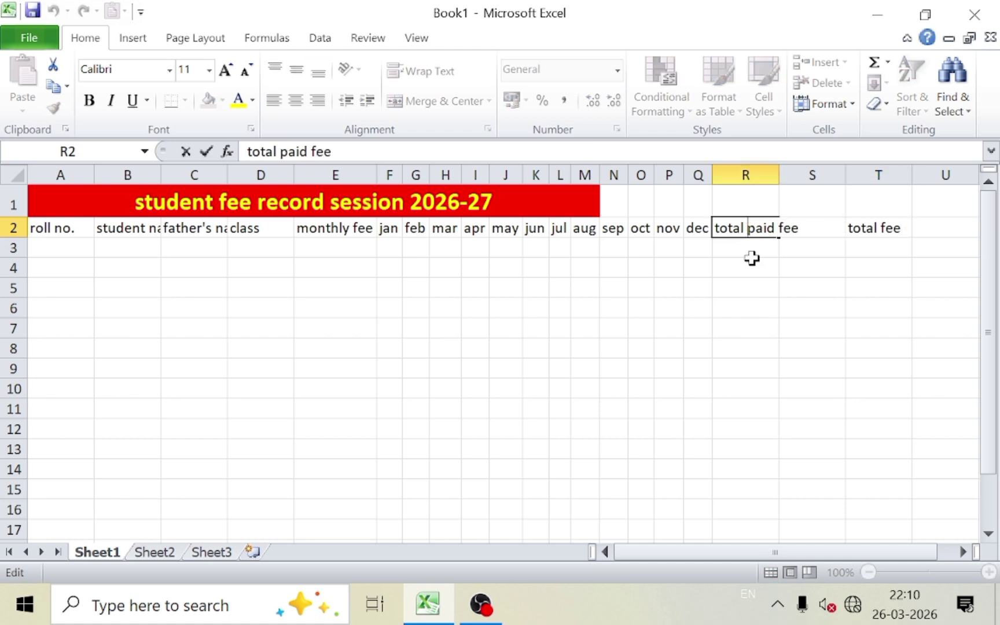
{"action": "left_click", "coordinate": [755, 266]}
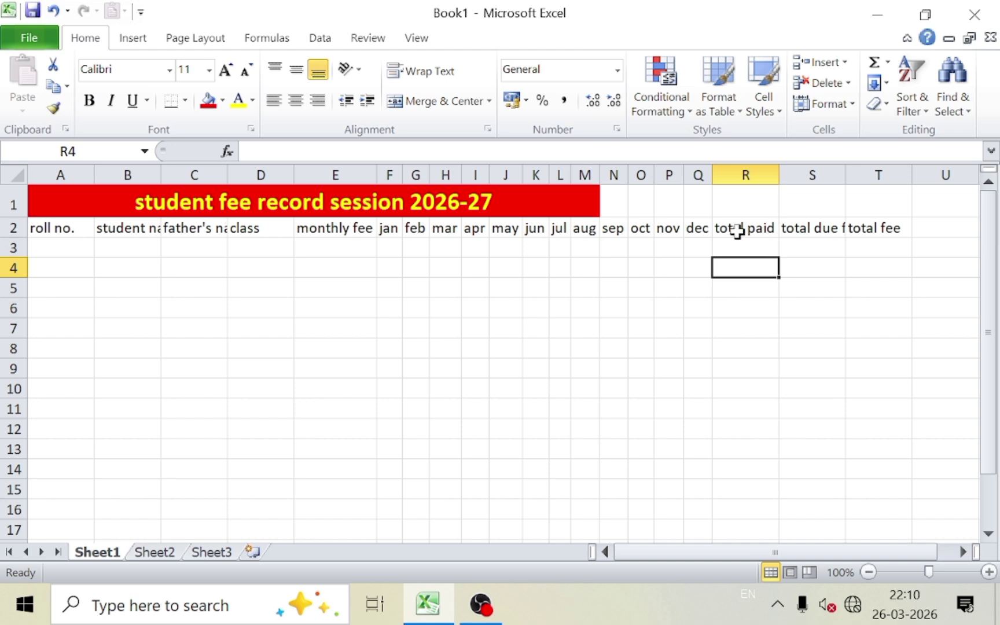
Step: Autofit columns A to T to their contents, and merge and center the title across A1:T1
{"action": "left_click_drag", "start_coordinate": [64, 167], "coordinate": [888, 198]}
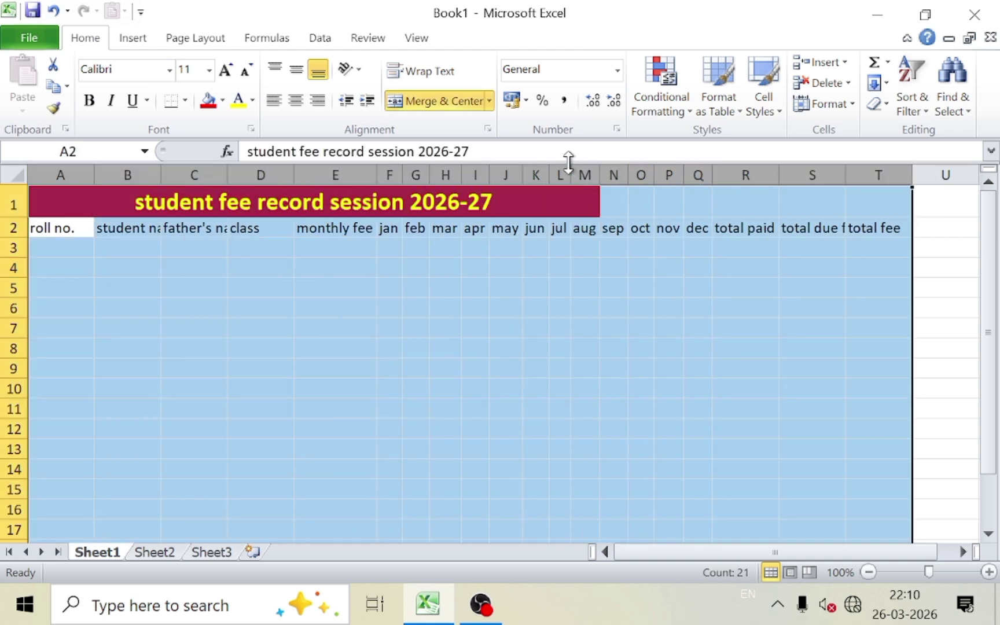
{"action": "double_click", "coordinate": [548, 174]}
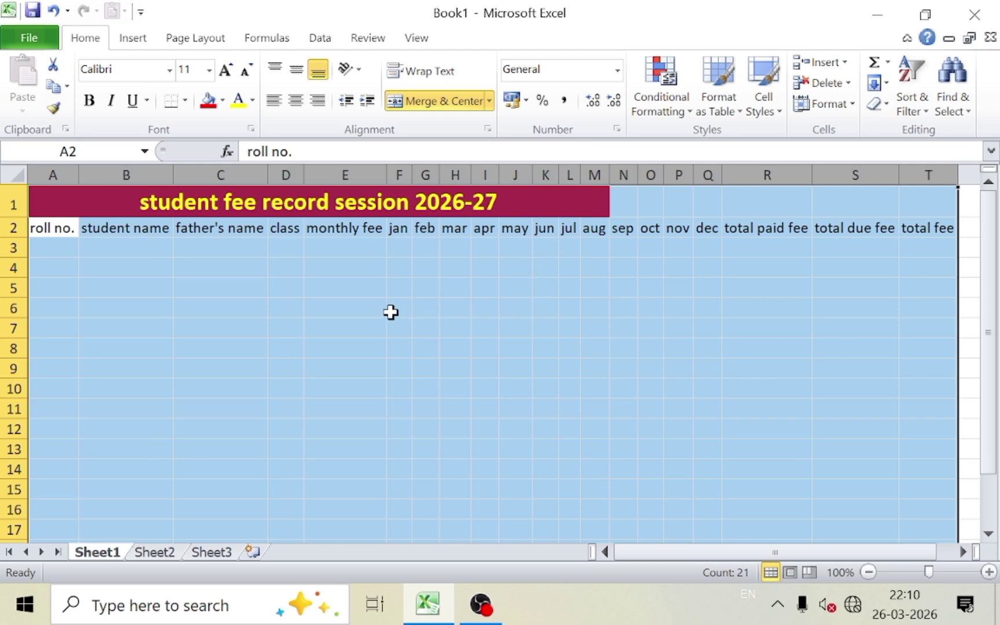
{"action": "left_click_drag", "start_coordinate": [596, 194], "coordinate": [916, 202]}
{"action": "left_click", "coordinate": [438, 107]}
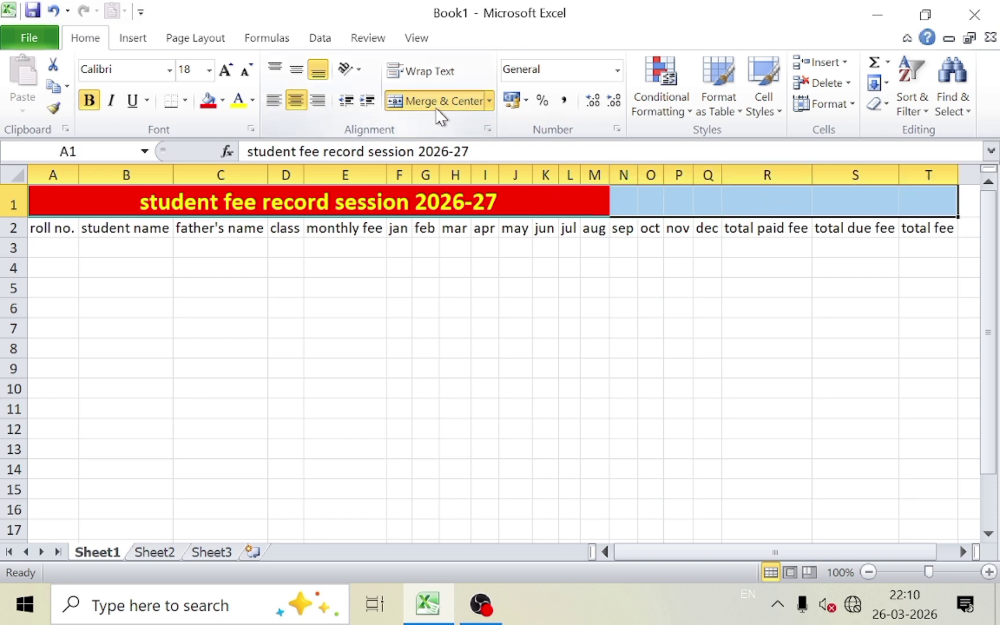
{"action": "left_click", "coordinate": [398, 348]}
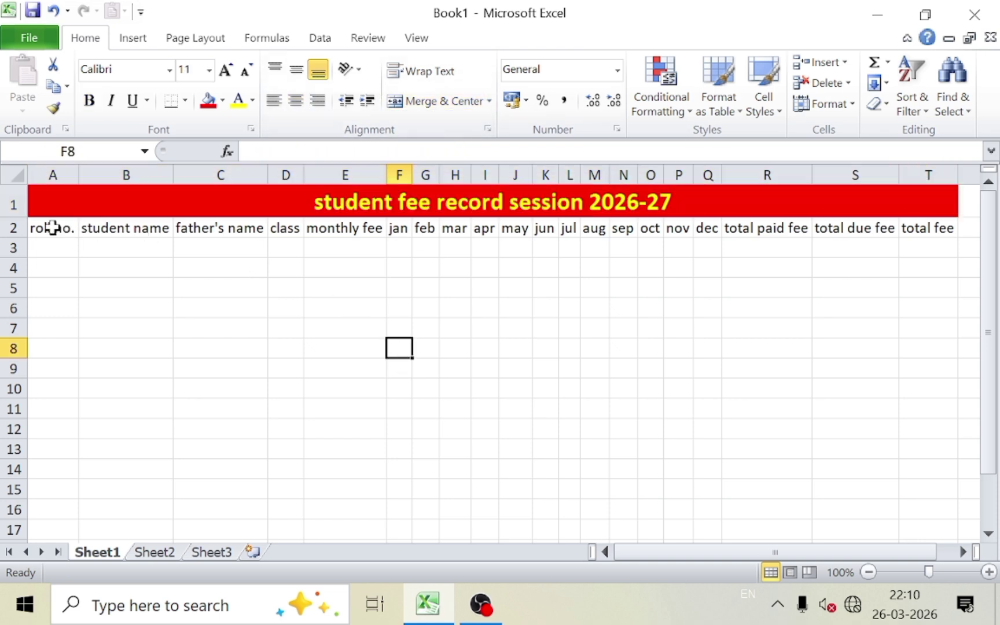
Step: Make the header row A2:T2 bold with a dark blue font color
{"action": "left_click_drag", "start_coordinate": [50, 228], "coordinate": [913, 227]}
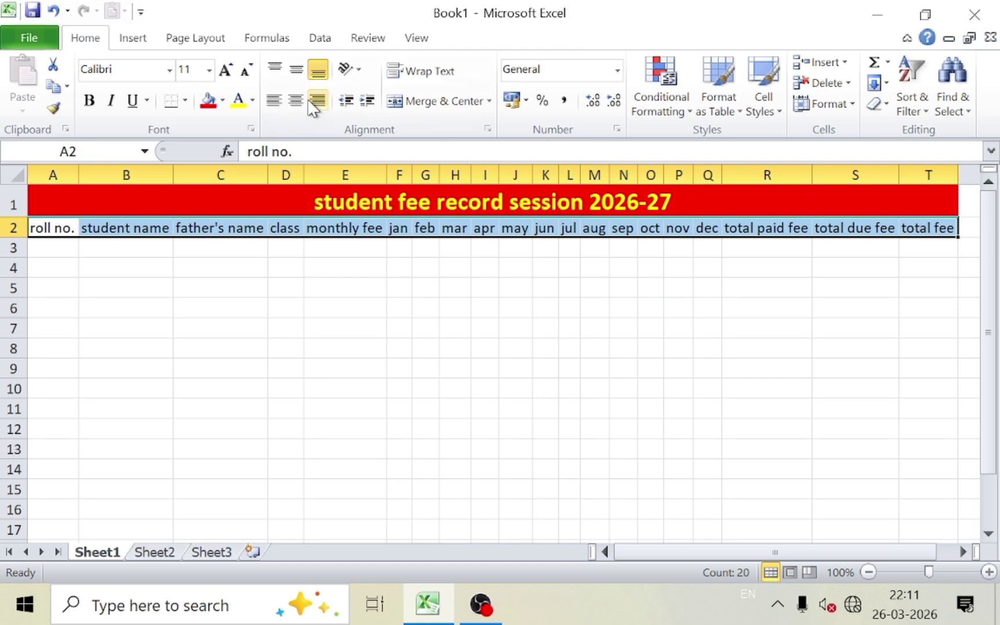
{"action": "left_click", "coordinate": [90, 101]}
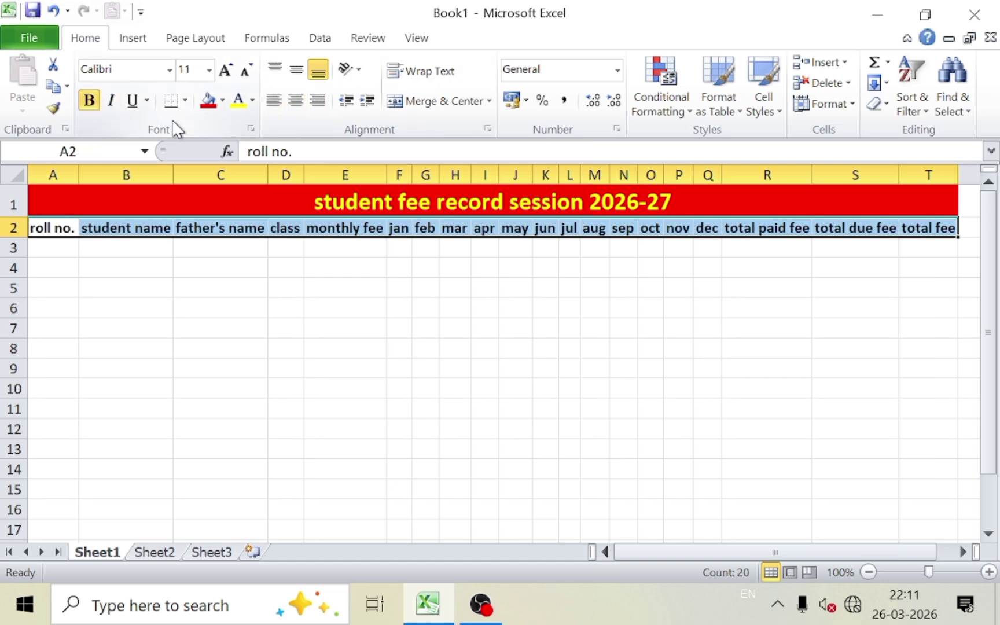
{"action": "left_click", "coordinate": [253, 100]}
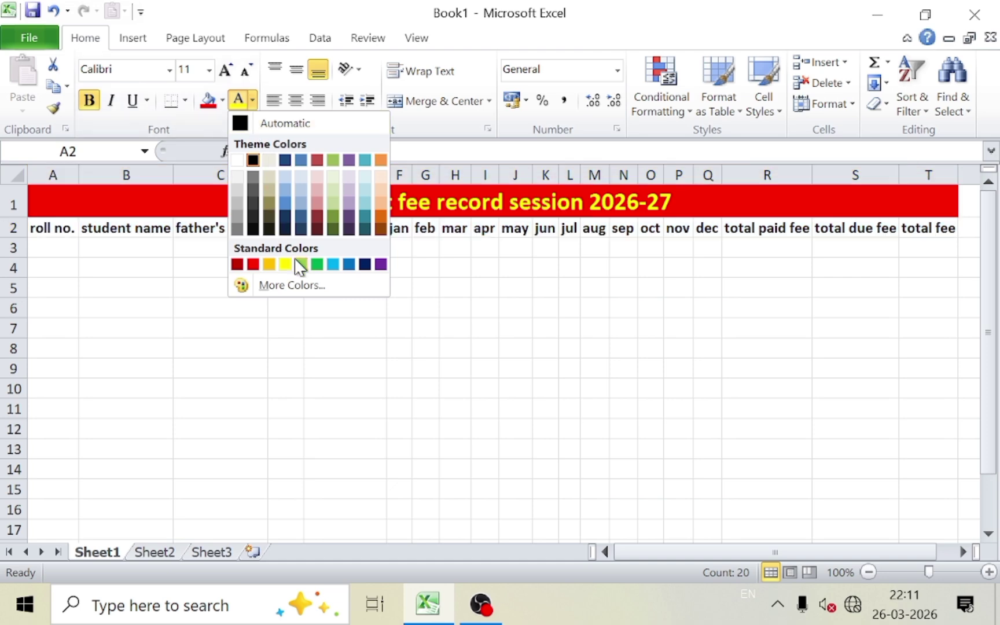
{"action": "left_click", "coordinate": [364, 264]}
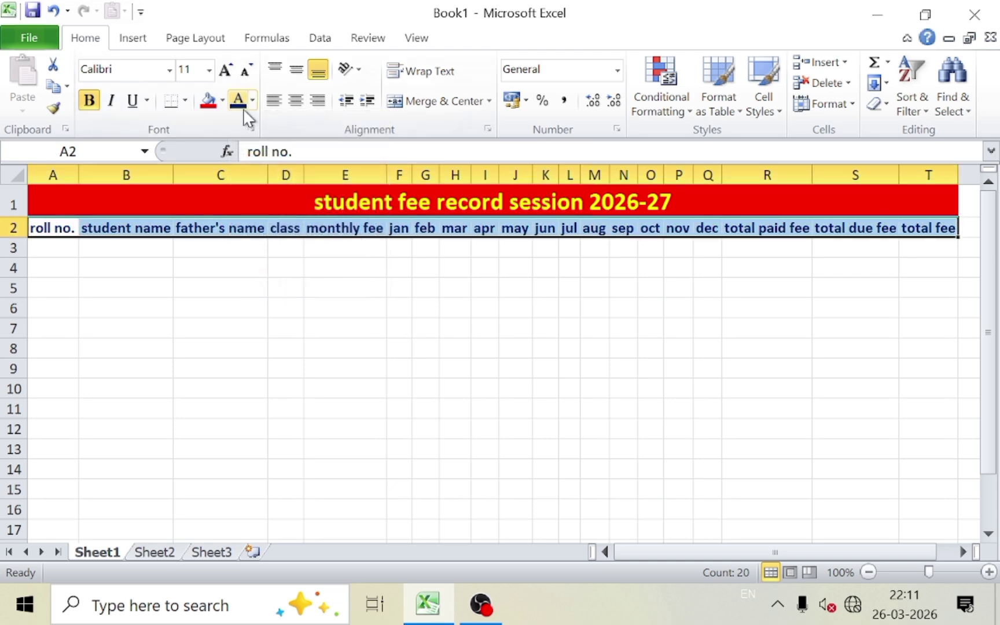
Step: Fill the header row A2:T2 with the standard light blue color
{"action": "left_click", "coordinate": [222, 100]}
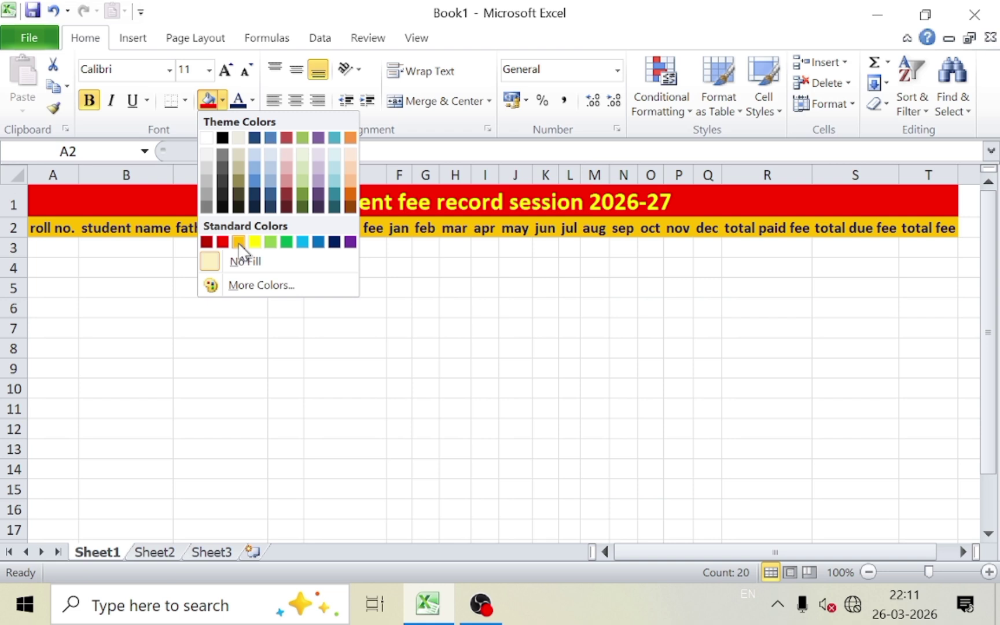
{"action": "left_click", "coordinate": [303, 242]}
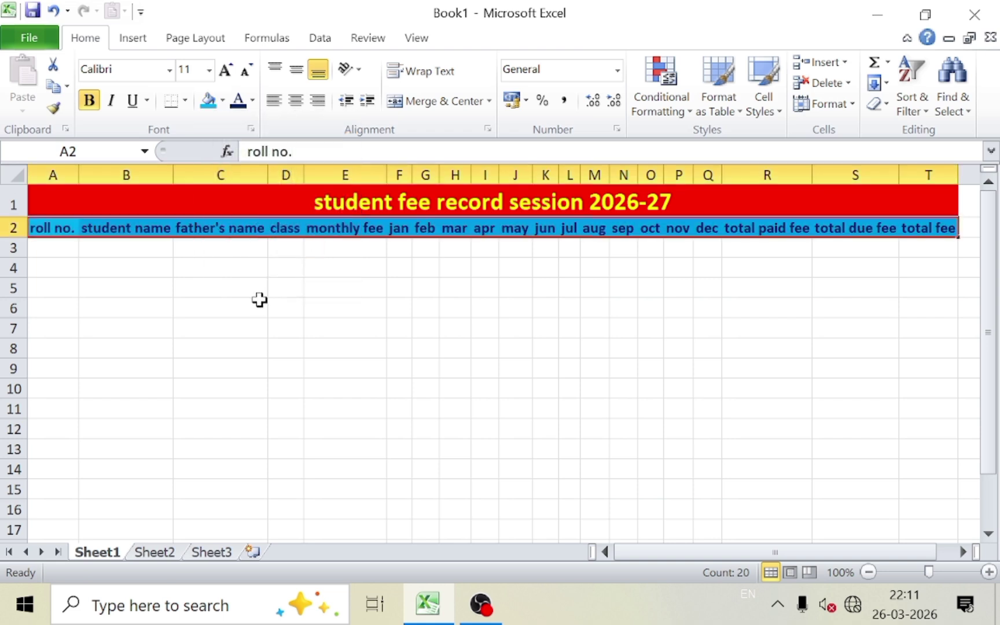
{"action": "left_click", "coordinate": [251, 296]}
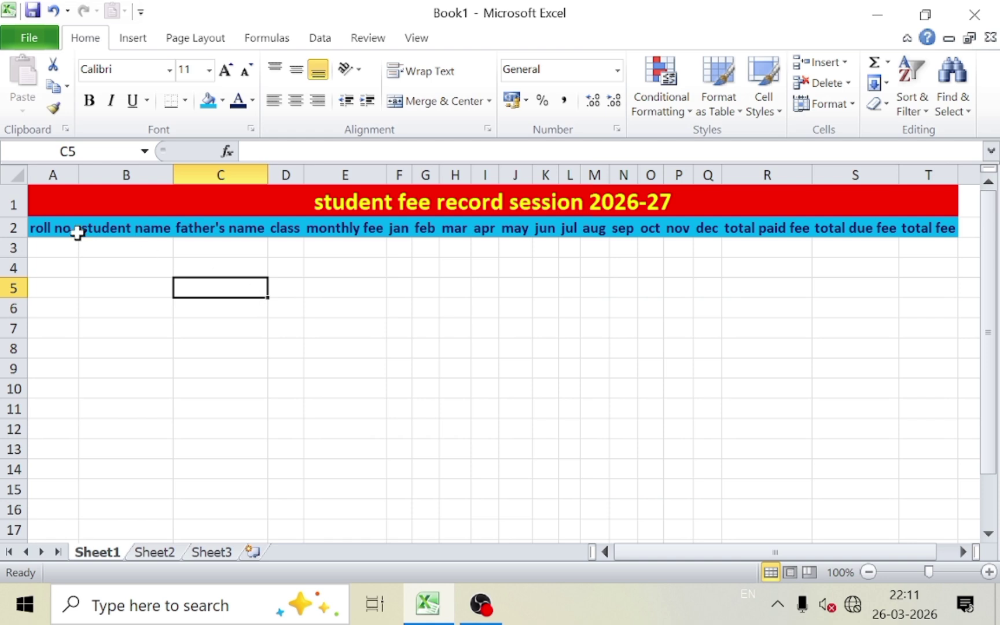
Step: Fill the header row A2:T2 with a light purple theme color
{"action": "left_click_drag", "start_coordinate": [76, 229], "coordinate": [949, 228]}
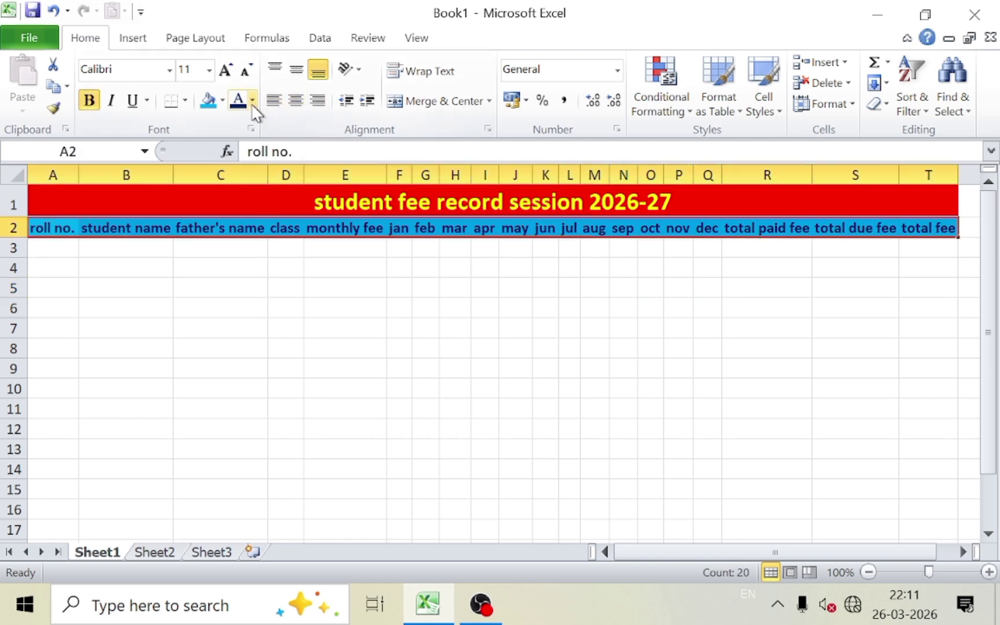
{"action": "left_click", "coordinate": [222, 100]}
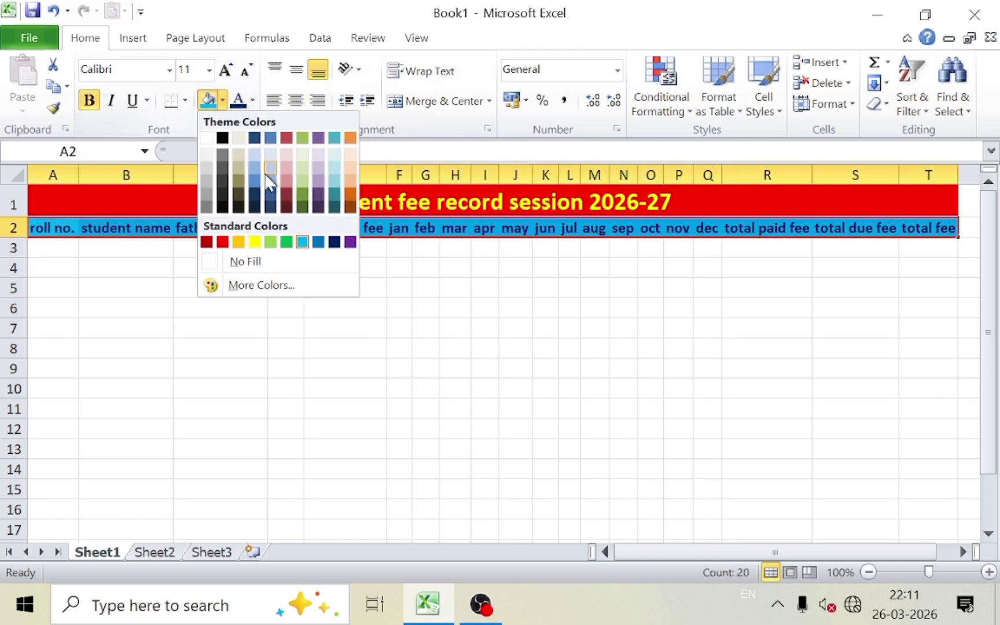
{"action": "left_click", "coordinate": [317, 180]}
{"action": "left_click", "coordinate": [350, 364]}
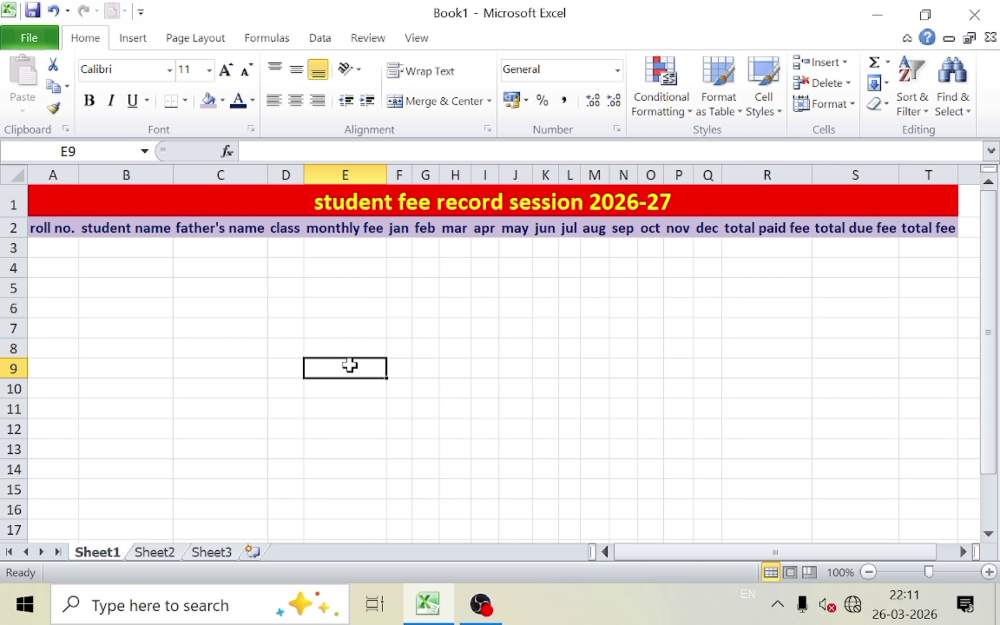
Step: Enter roll numbers 1 and 2 in A3 and A4, and autofill the series through 10 in A12
{"action": "left_click", "coordinate": [54, 246]}
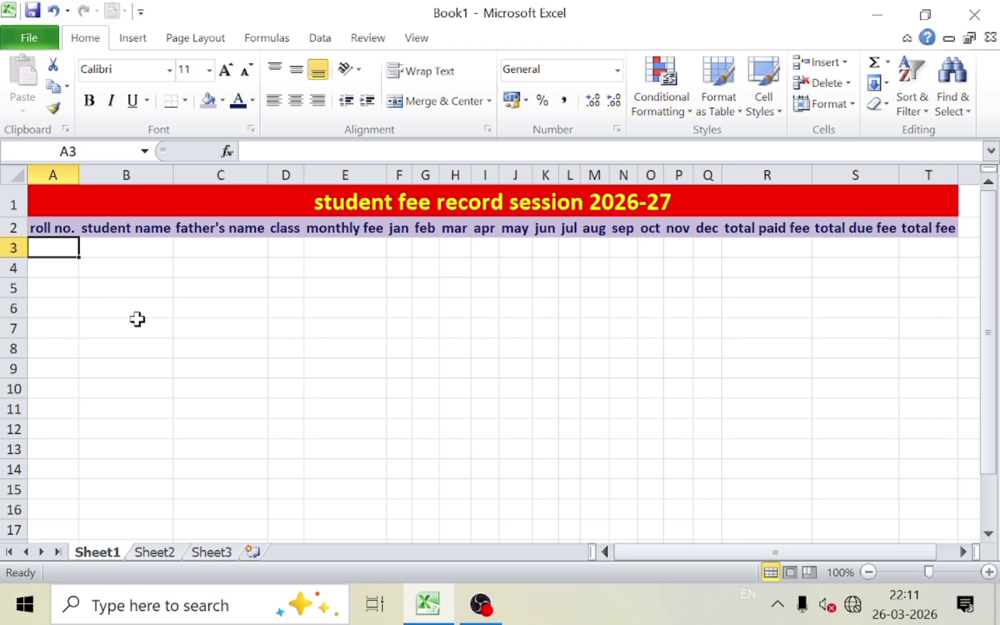
{"action": "type", "text": "1"}
{"action": "key", "text": "Return"}
{"action": "type", "text": "2"}
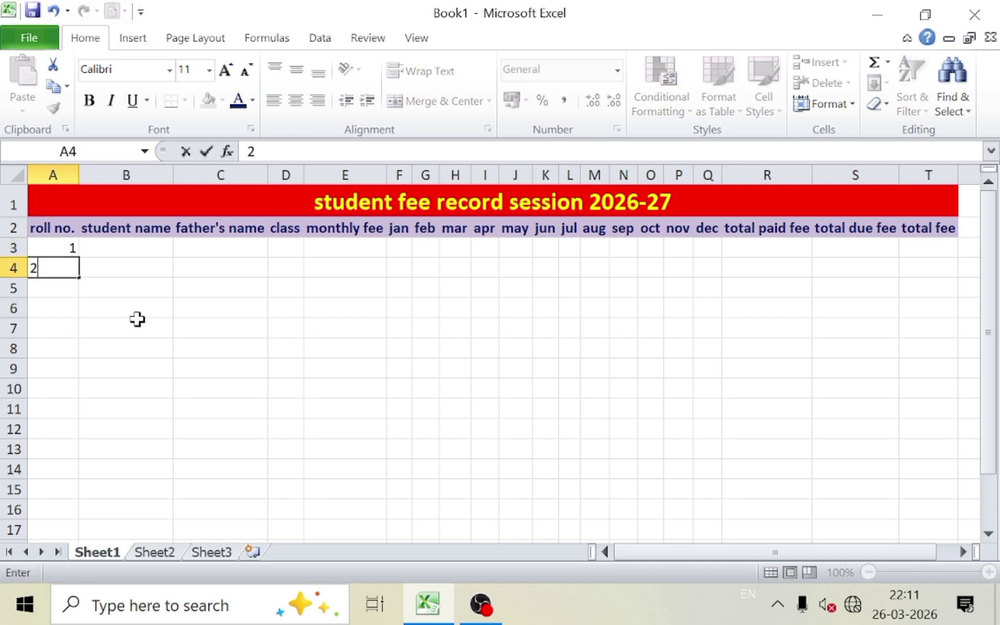
{"action": "left_click", "coordinate": [137, 319]}
{"action": "left_click_drag", "start_coordinate": [68, 250], "coordinate": [92, 442]}
{"action": "left_click", "coordinate": [127, 396]}
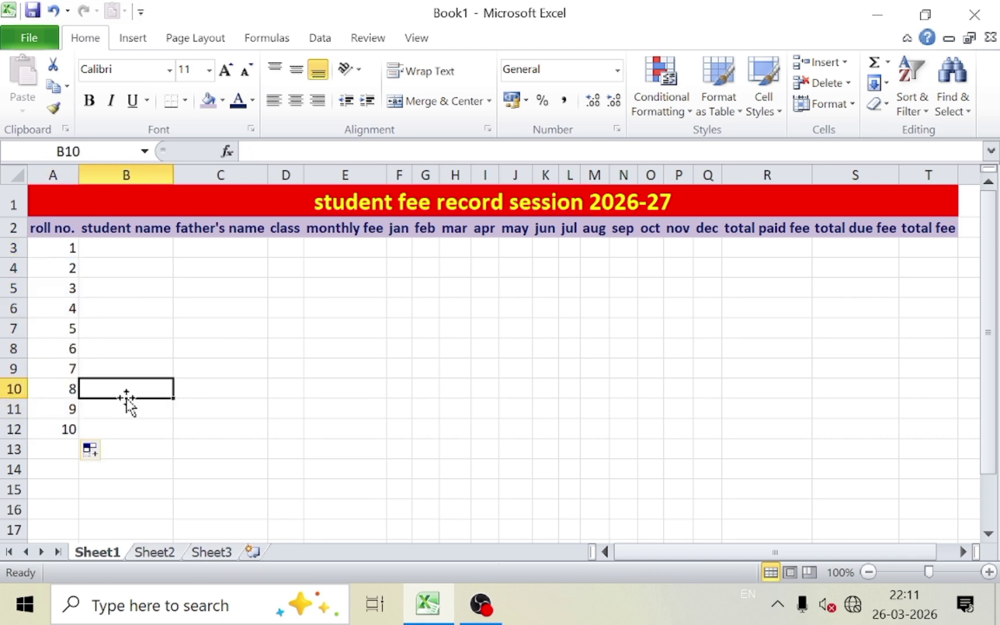
Step: Enter the names of the students with roll numbers 1 to 5 in cells B3:B7
{"action": "left_click", "coordinate": [123, 248]}
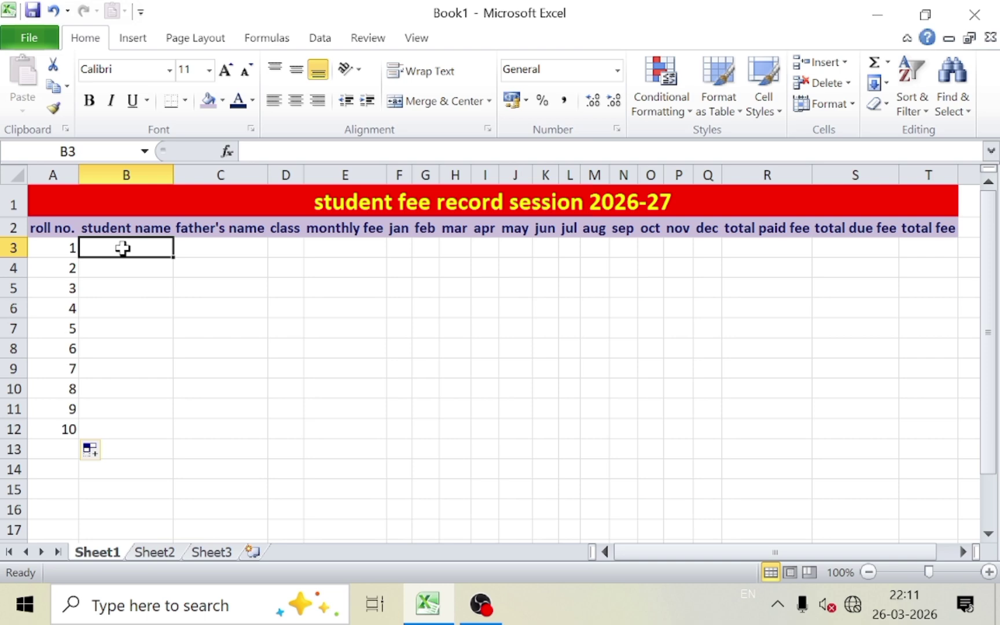
{"action": "type", "text": "deepak"}
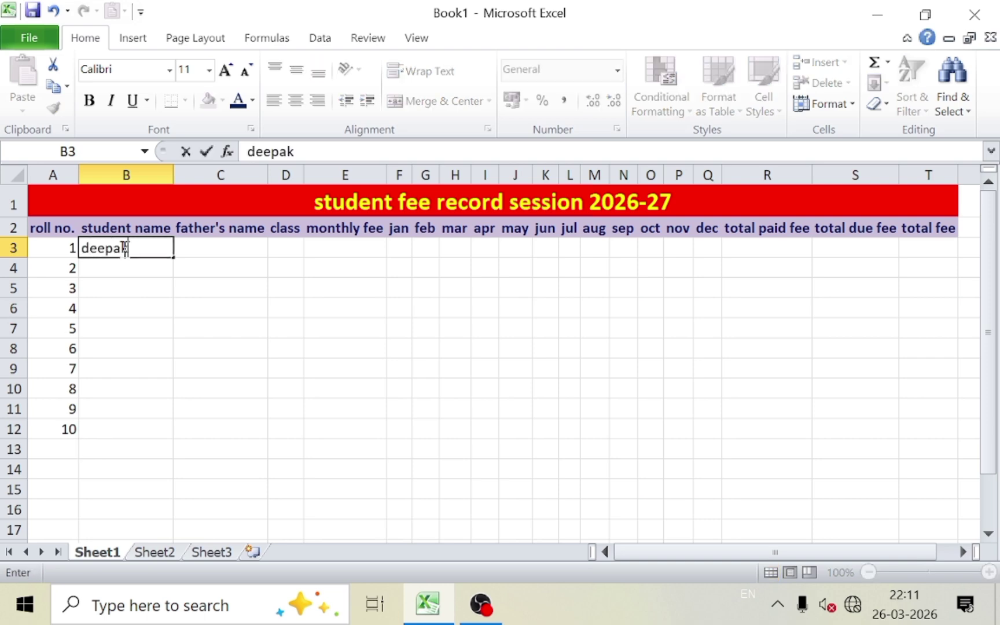
{"action": "key", "text": "Return"}
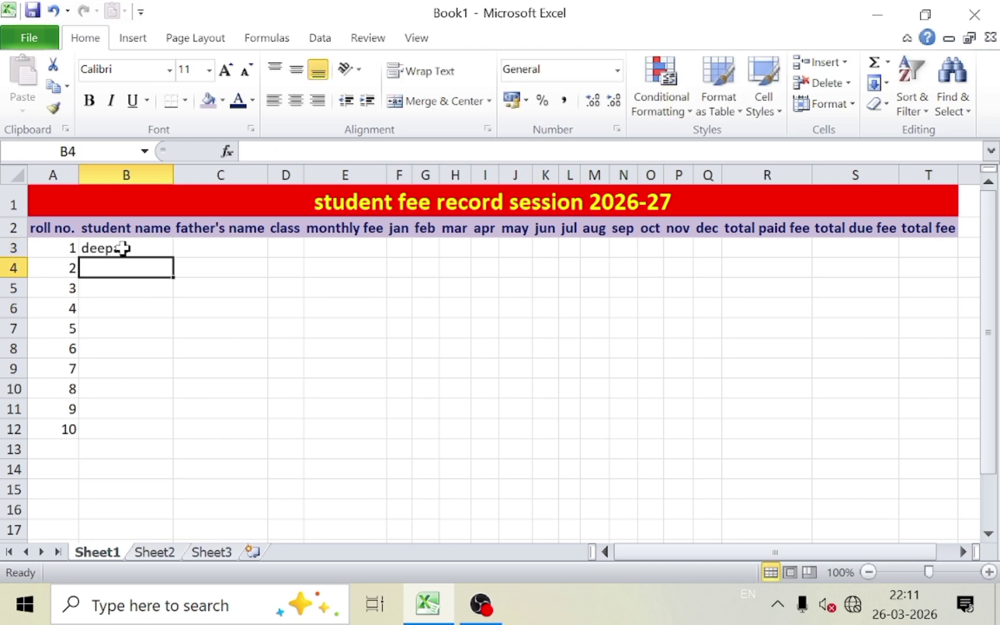
{"action": "type", "text": "pankaj"}
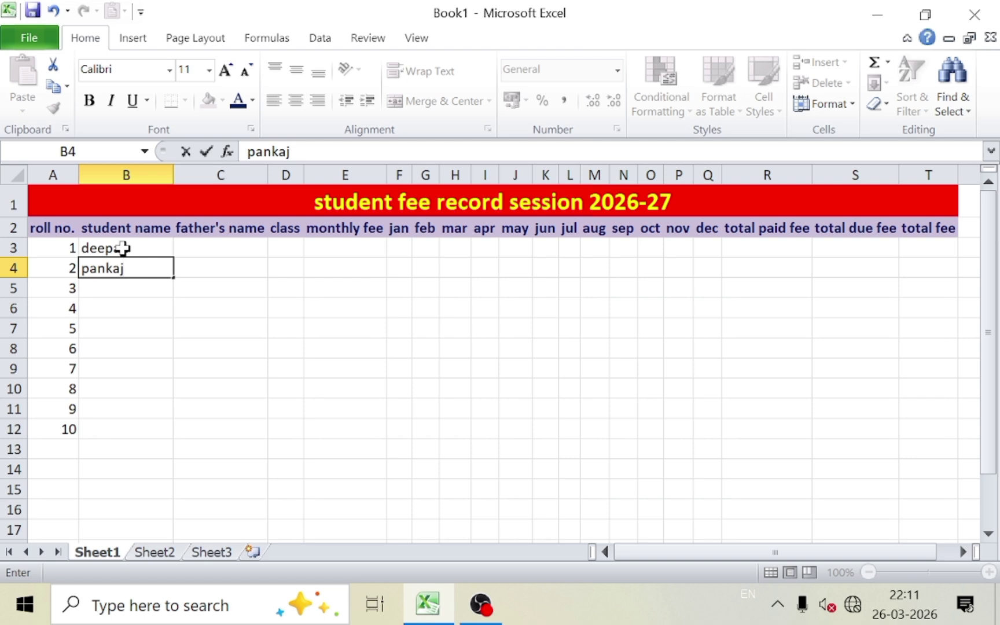
{"action": "key", "text": "Return"}
{"action": "type", "text": "raju"}
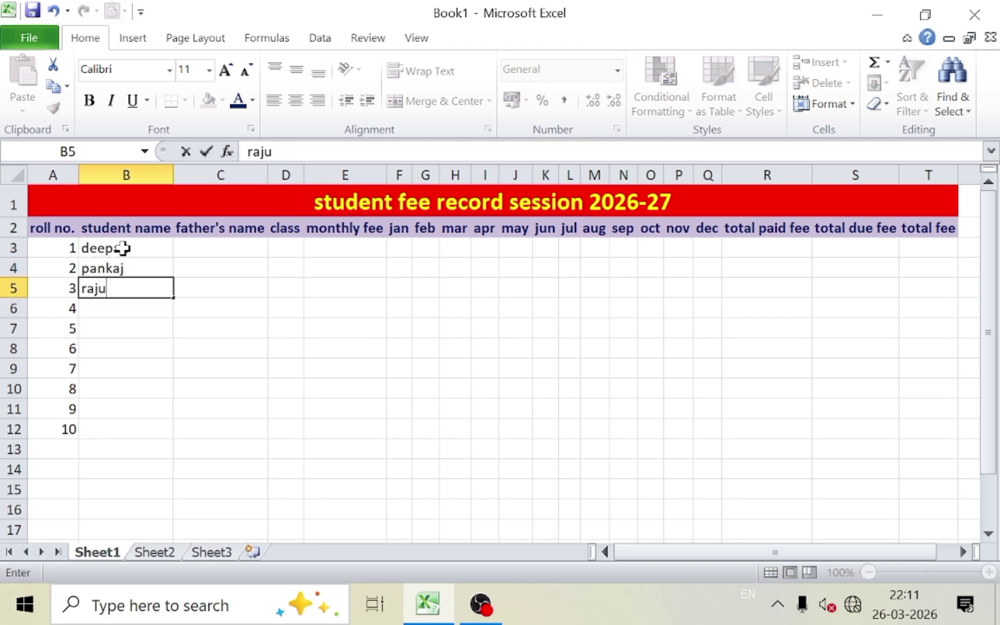
{"action": "key", "text": "Return"}
{"action": "type", "text": "ravi"}
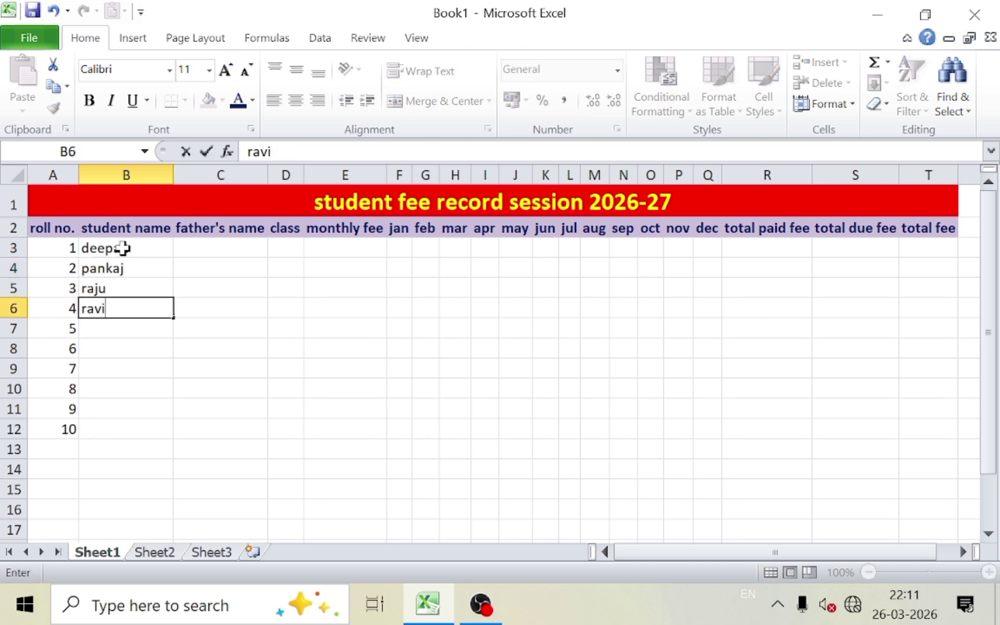
{"action": "key", "text": "Return"}
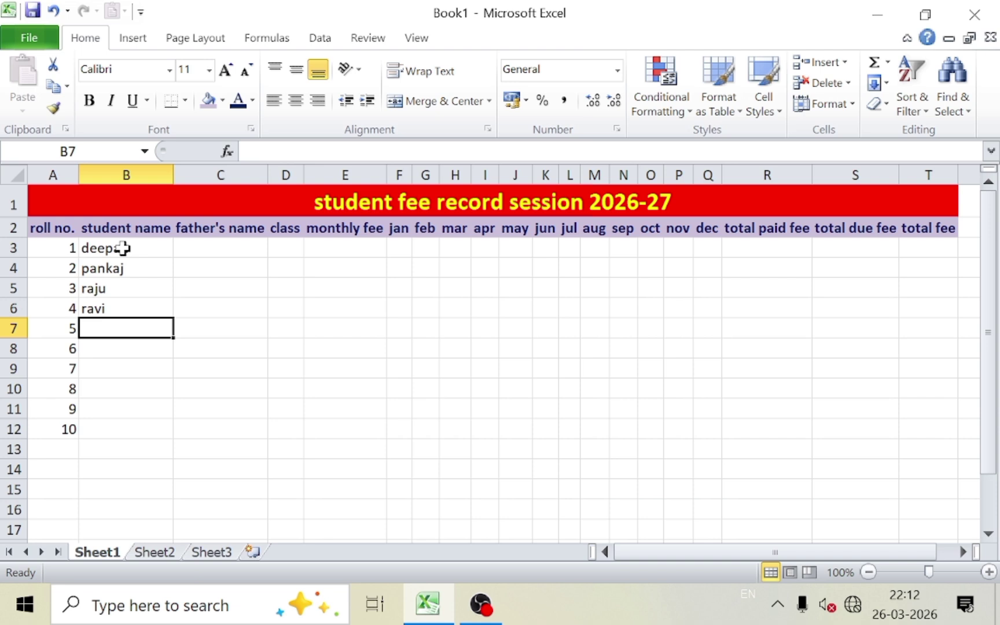
{"action": "type", "text": "pawan"}
{"action": "key", "text": "Return"}
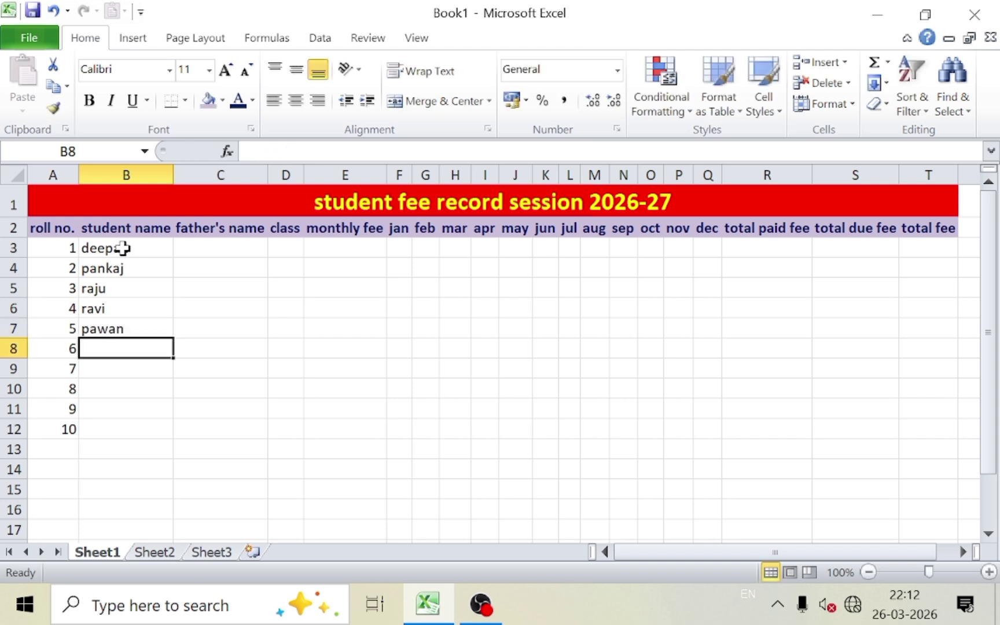
Step: Enter the names of the students with roll numbers 6 to 10 in cells B8:B12
{"action": "type", "text": "ankit"}
{"action": "key", "text": "Return"}
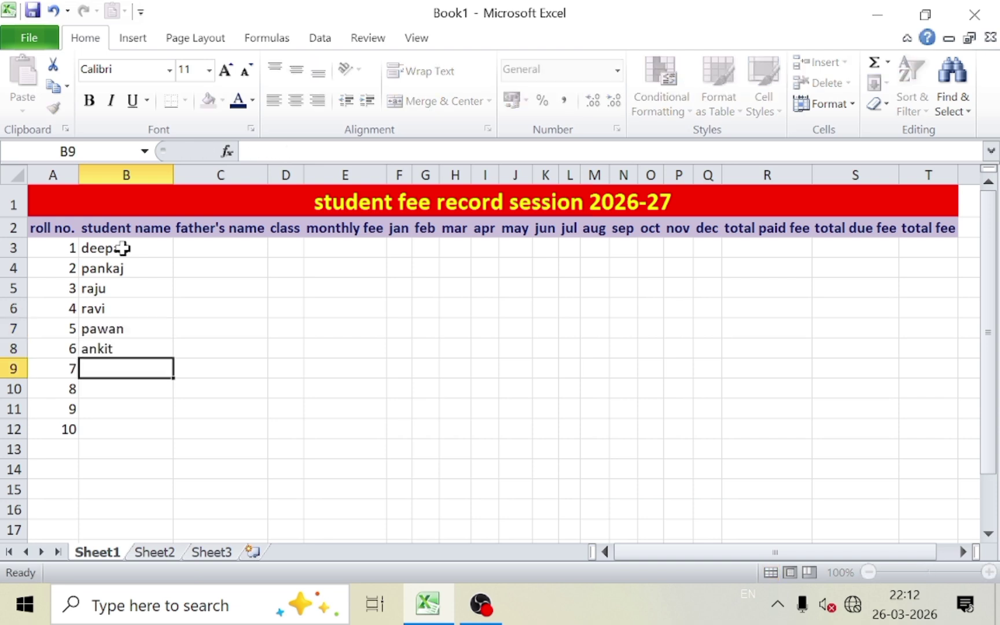
{"action": "type", "text": "abhishek"}
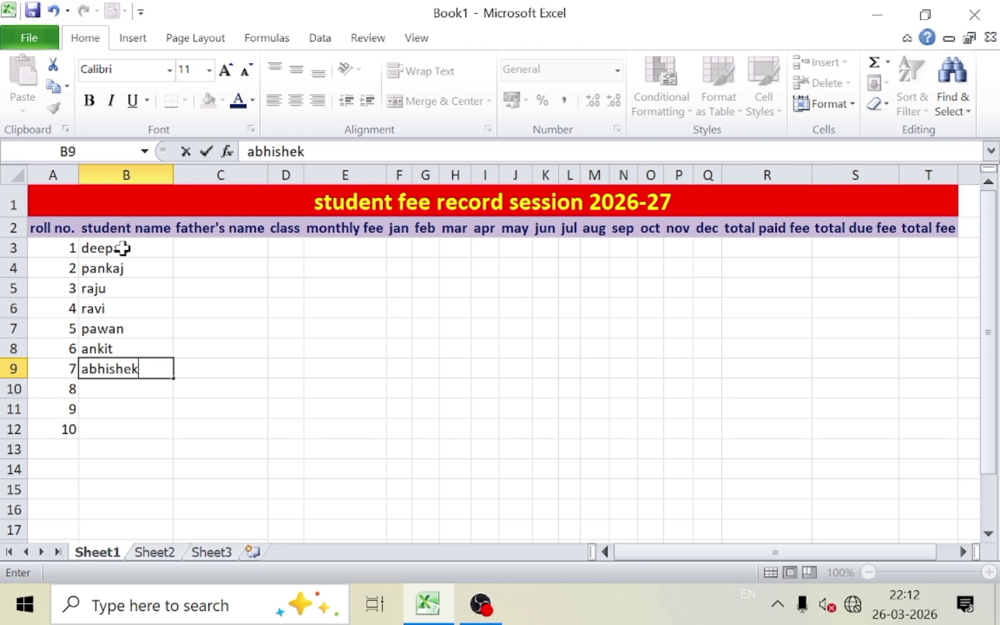
{"action": "key", "text": "Return"}
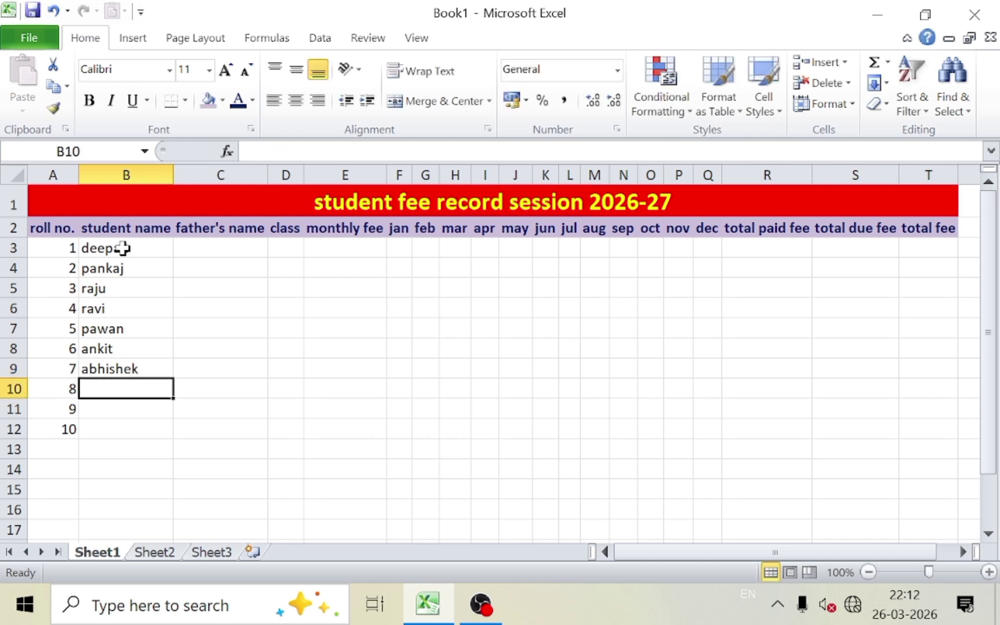
{"action": "type", "text": "suraj"}
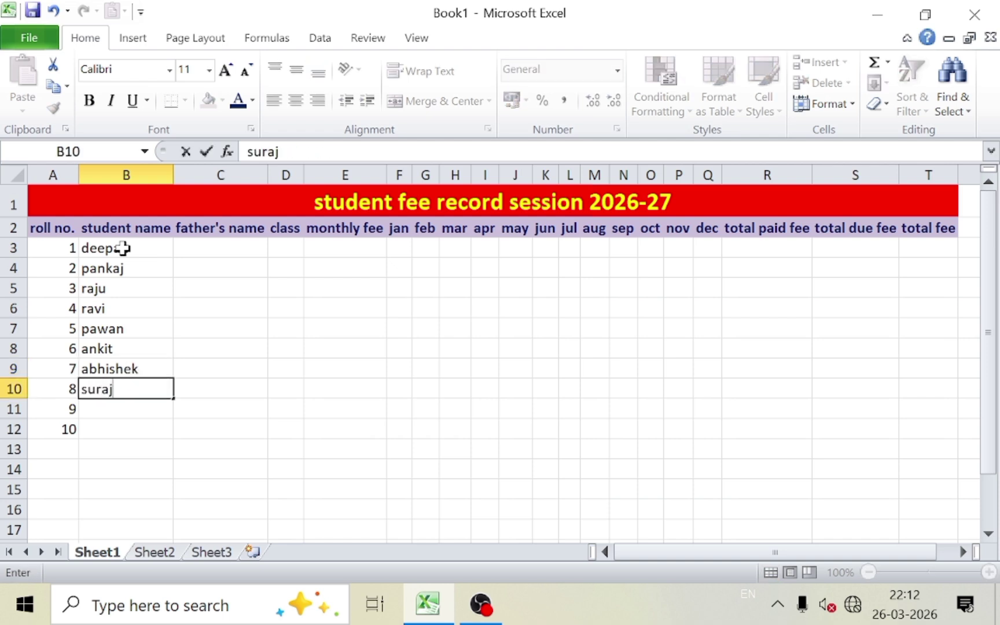
{"action": "key", "text": "Return"}
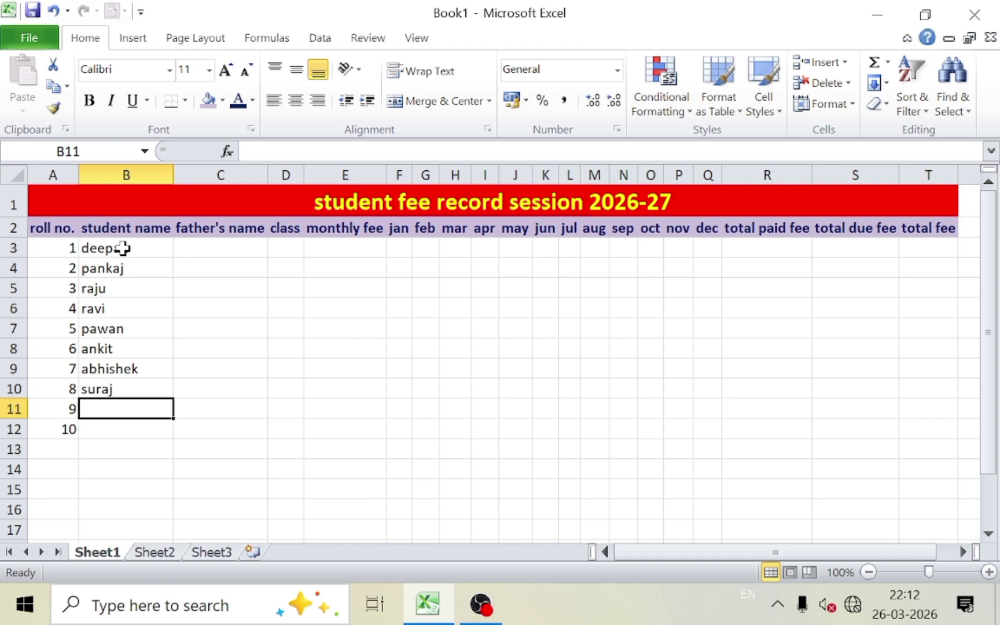
{"action": "type", "text": "santosh"}
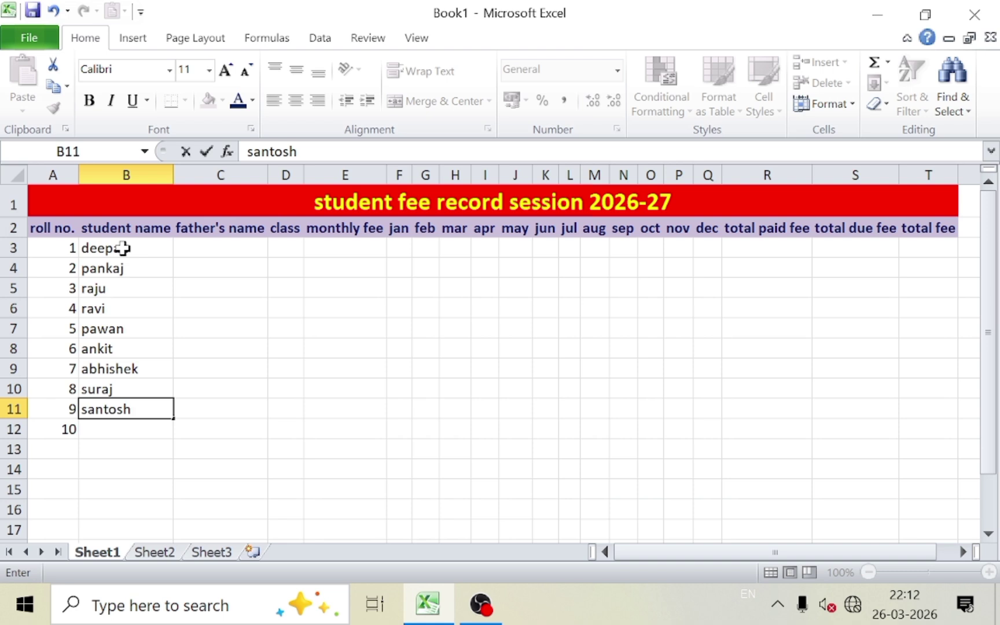
{"action": "key", "text": "Return"}
{"action": "type", "text": "anand"}
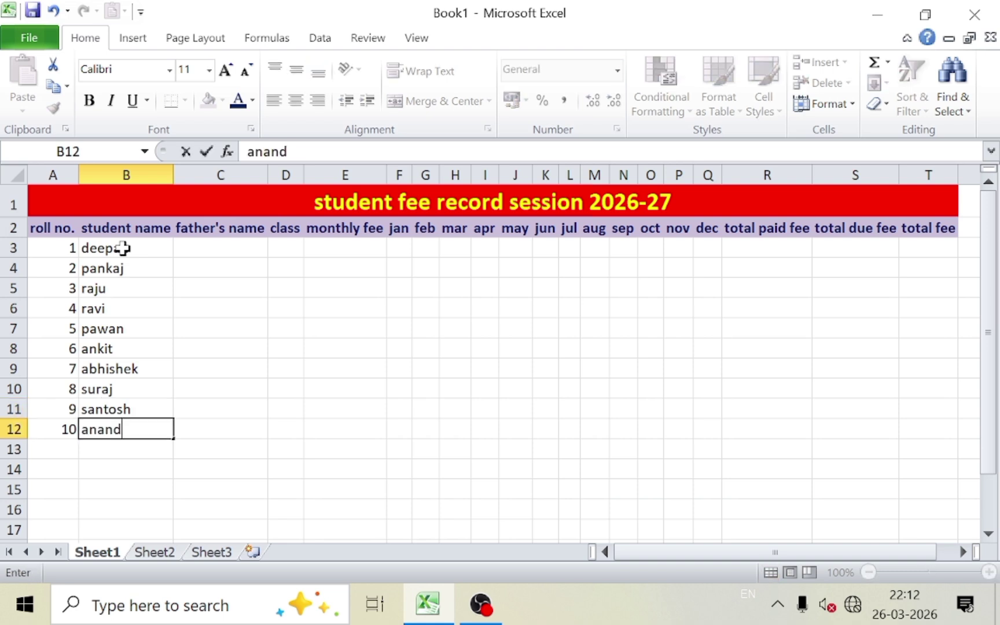
{"action": "left_click", "coordinate": [248, 342]}
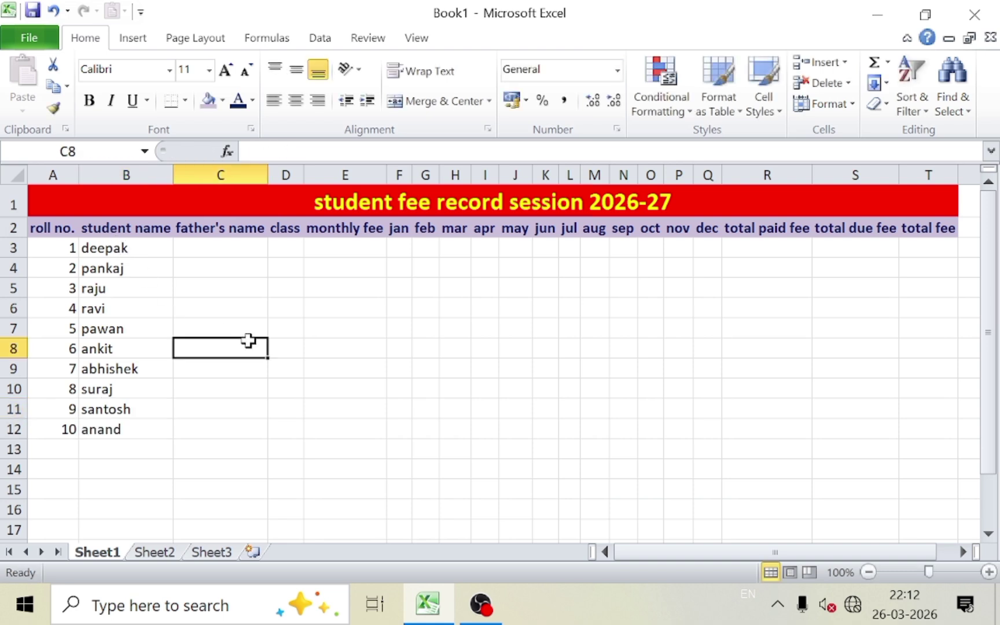
Step: Enter the fathers' names for roll numbers 1 and 2 in cells C3 and C4
{"action": "left_click", "coordinate": [198, 247]}
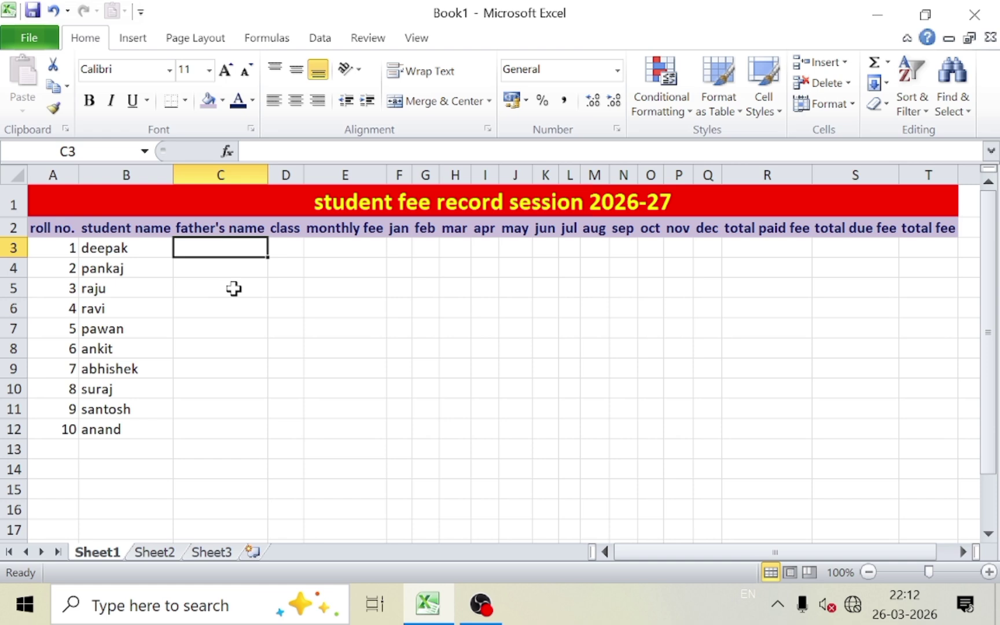
{"action": "type", "text": "ramnesh"}
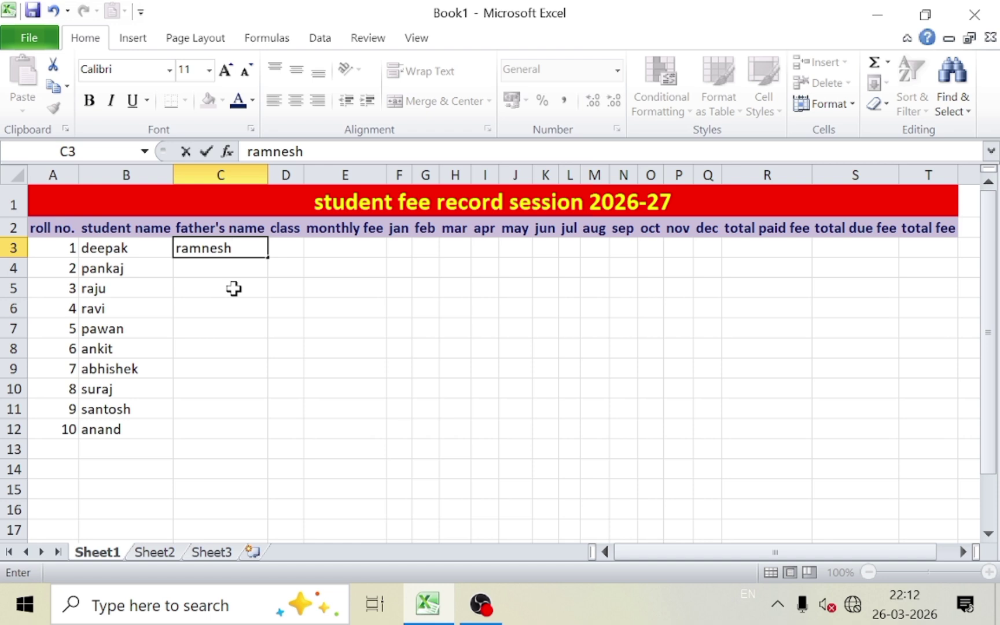
{"action": "key", "text": "BackSpace"}
{"action": "key", "text": "BackSpace"}
{"action": "key", "text": "BackSpace"}
{"action": "key", "text": "BackSpace"}
{"action": "type", "text": "esh"}
{"action": "key", "text": "Return"}
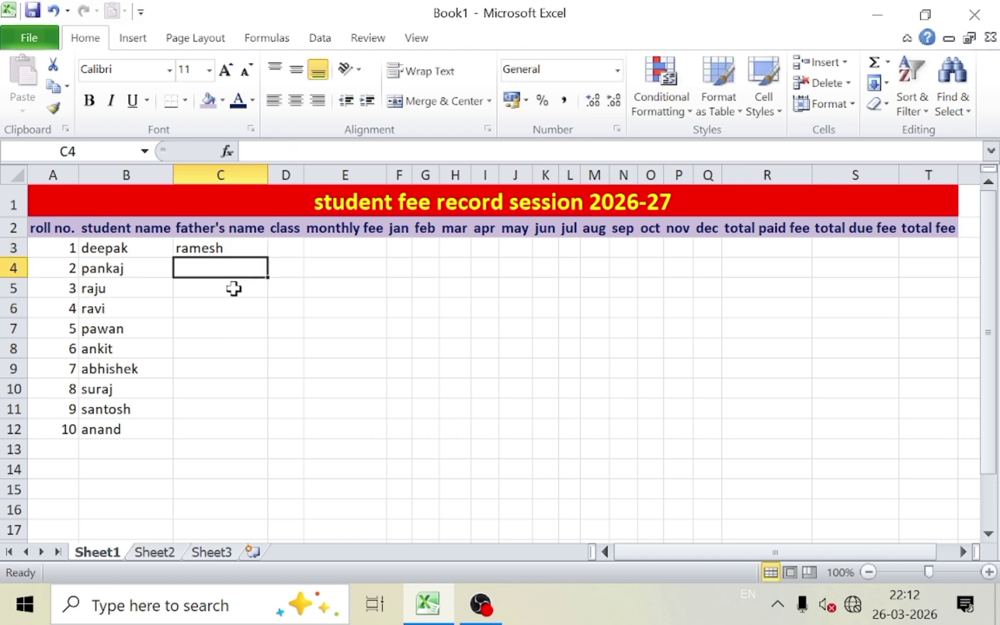
{"action": "type", "text": "j"}
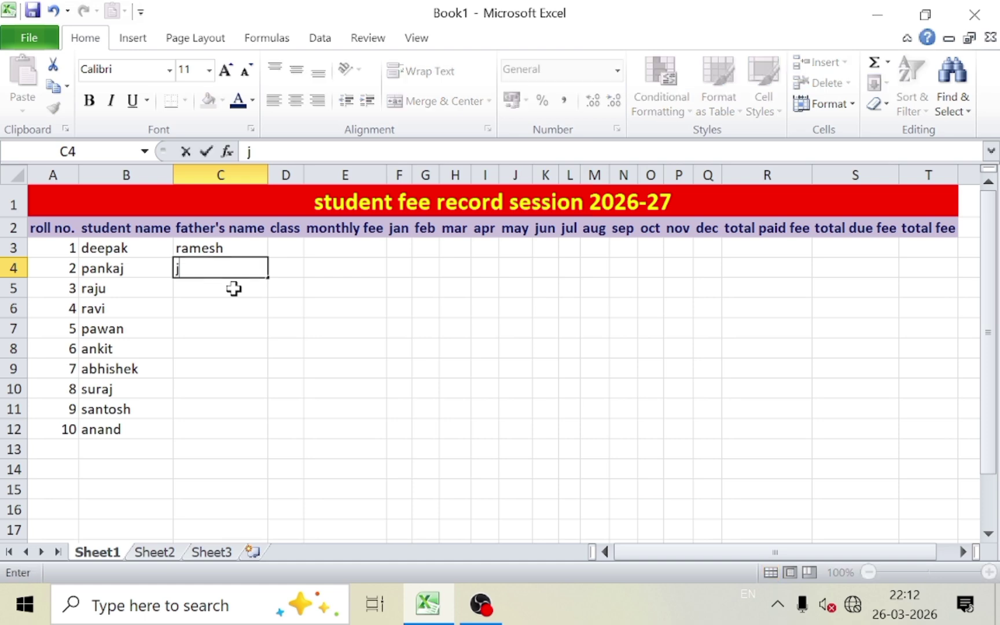
{"action": "type", "text": "agdish"}
{"action": "key", "text": "Return"}
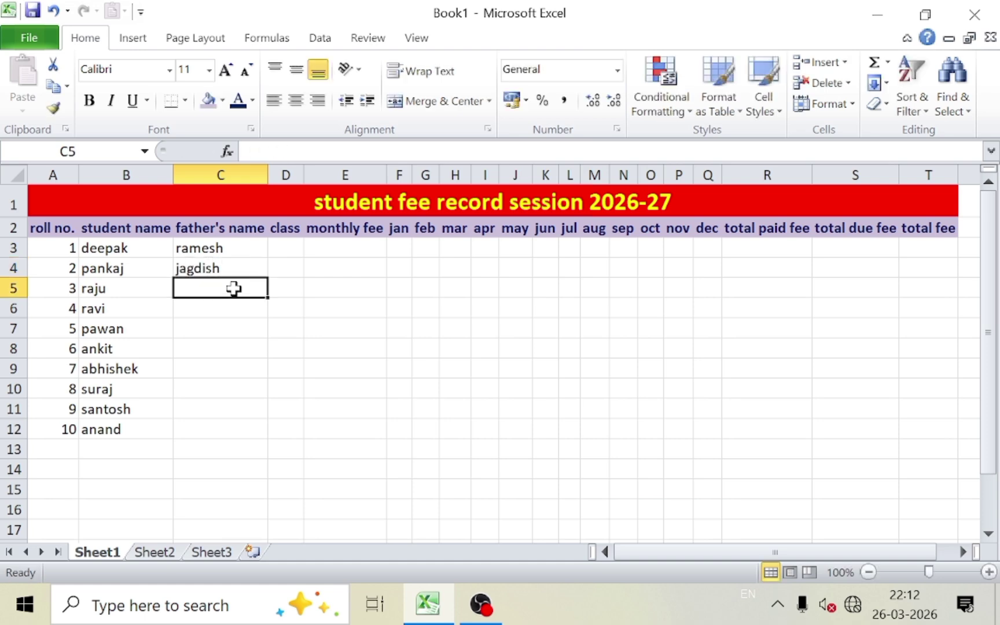
Step: Enter the fathers' names for roll numbers 3 to 5 in cells C5:C7
{"action": "type", "text": "kamlesh"}
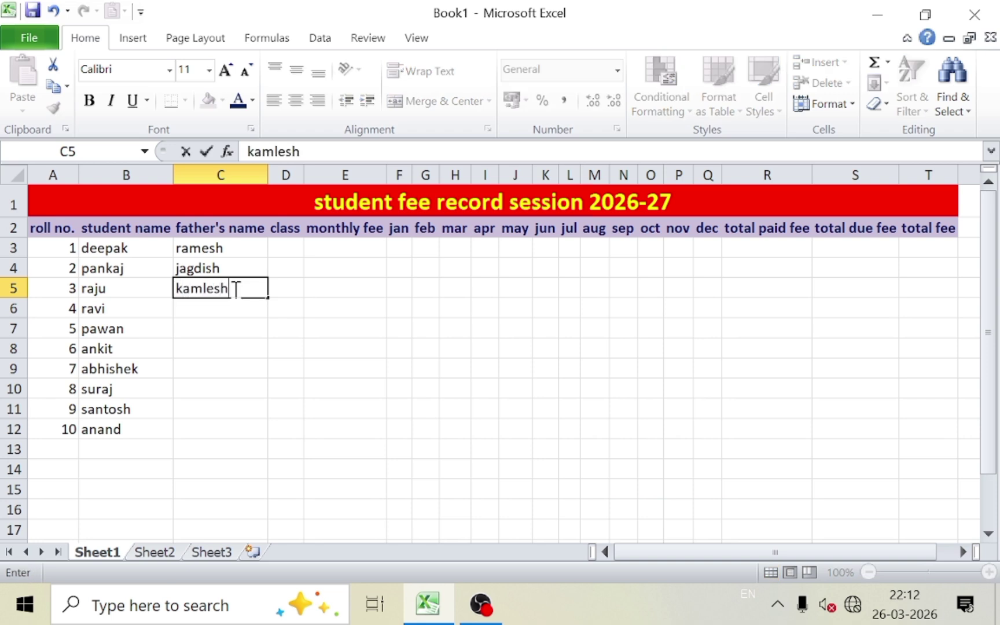
{"action": "key", "text": "Return"}
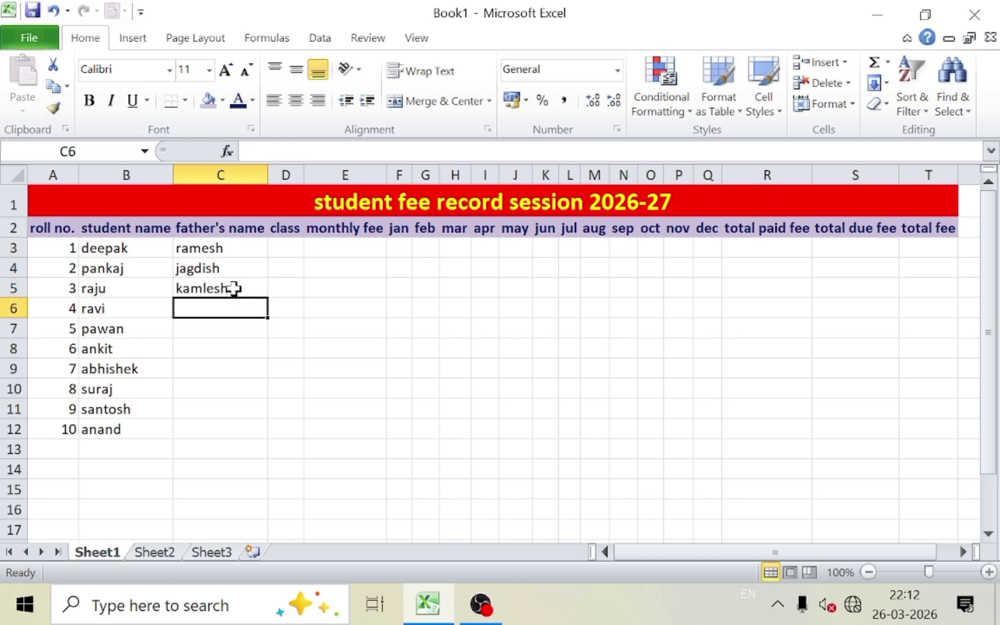
{"action": "type", "text": "mukesh"}
{"action": "key", "text": "Return"}
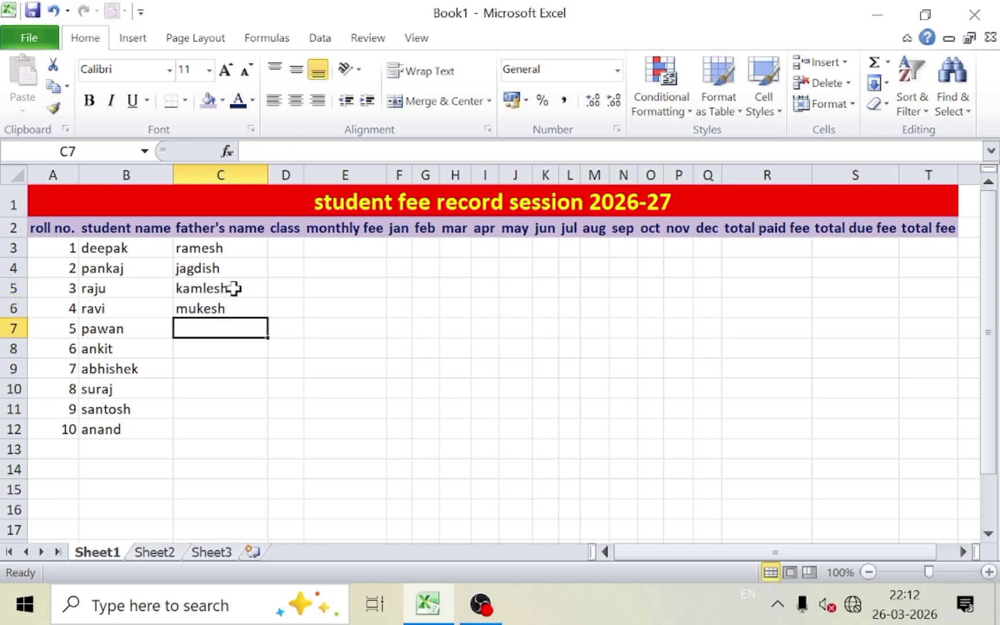
{"action": "type", "text": "ramnar"}
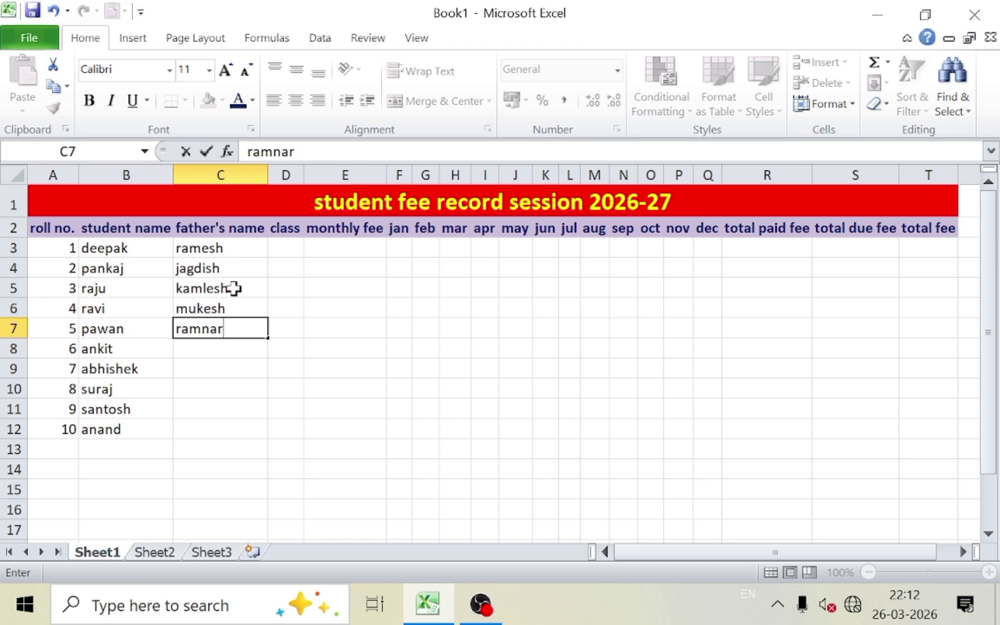
{"action": "type", "text": "yan"}
{"action": "key", "text": "Return"}
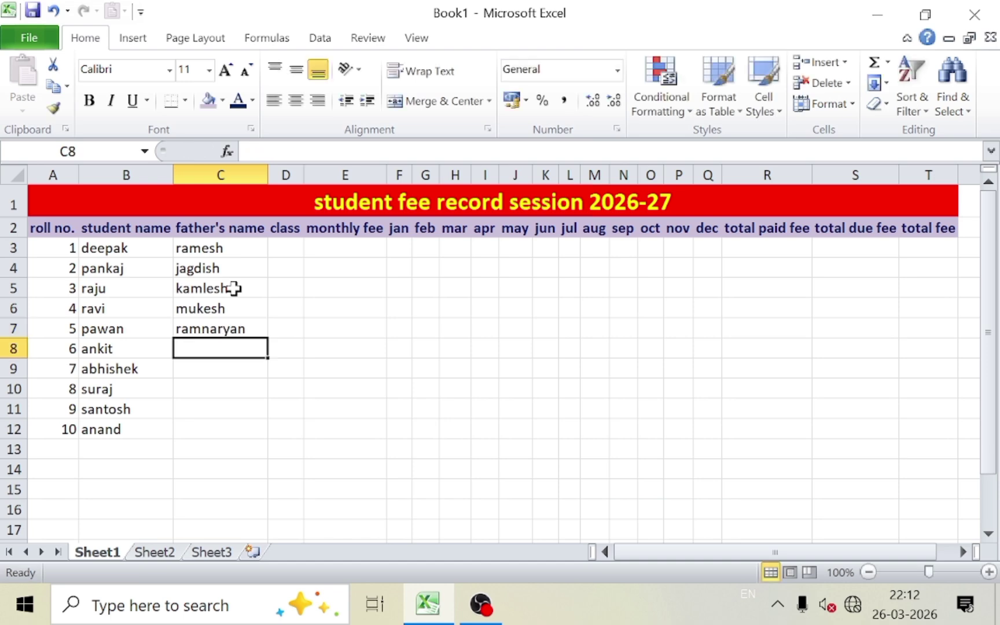
Step: Enter the fathers' names for roll numbers 6 to 10 in cells C8:C12
{"action": "type", "text": "vinod"}
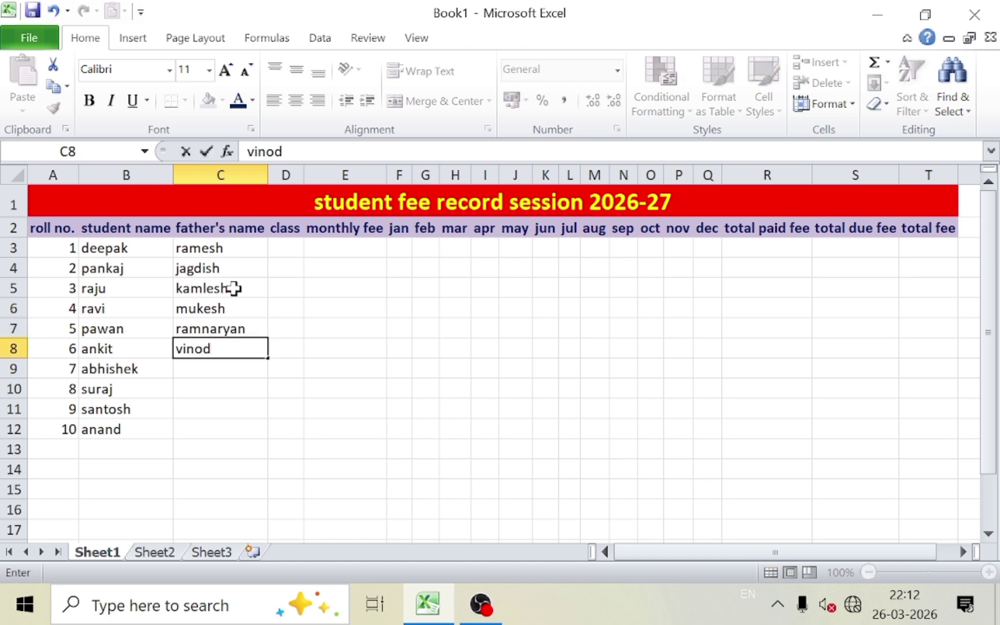
{"action": "key", "text": "Return"}
{"action": "type", "text": "suresh"}
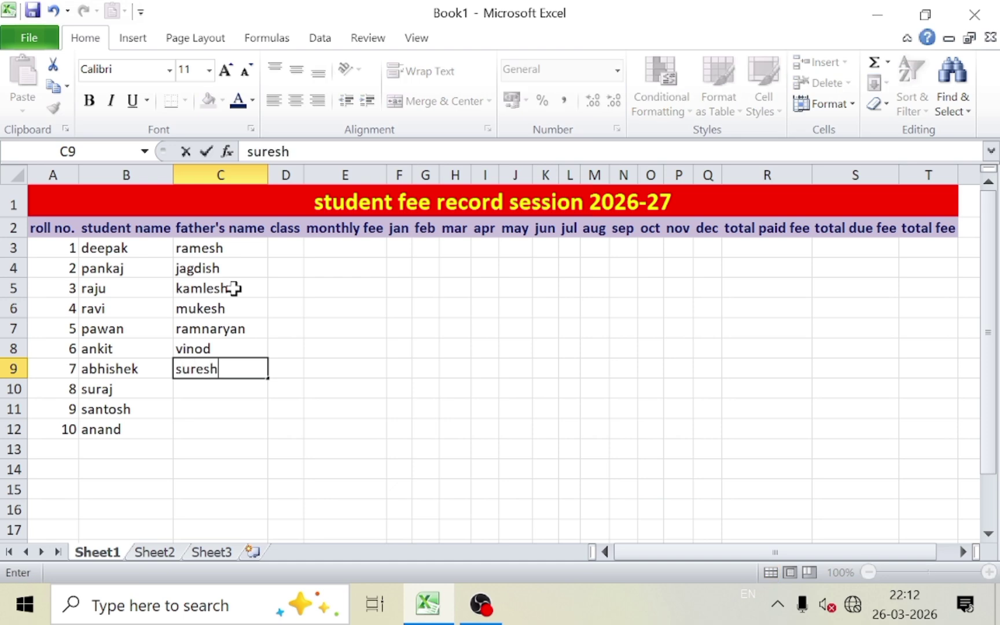
{"action": "key", "text": "Return"}
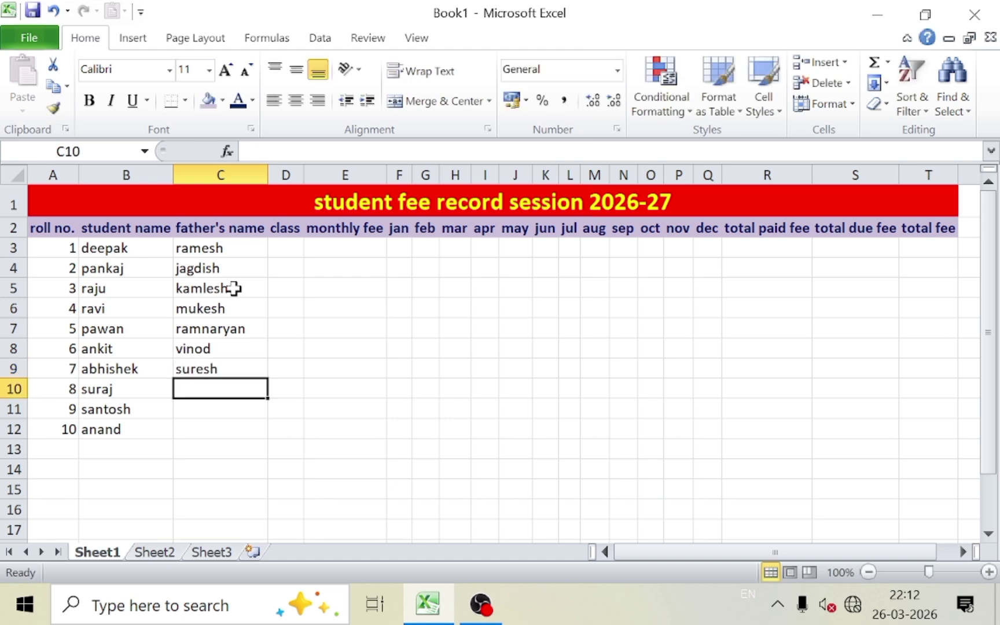
{"action": "type", "text": "surendr"}
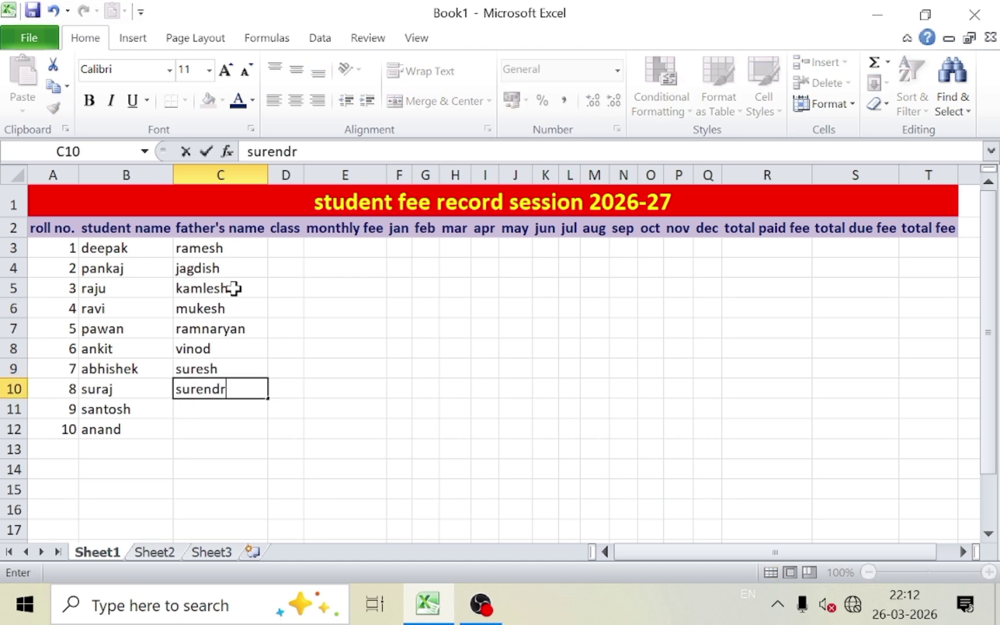
{"action": "type", "text": "a"}
{"action": "key", "text": "Return"}
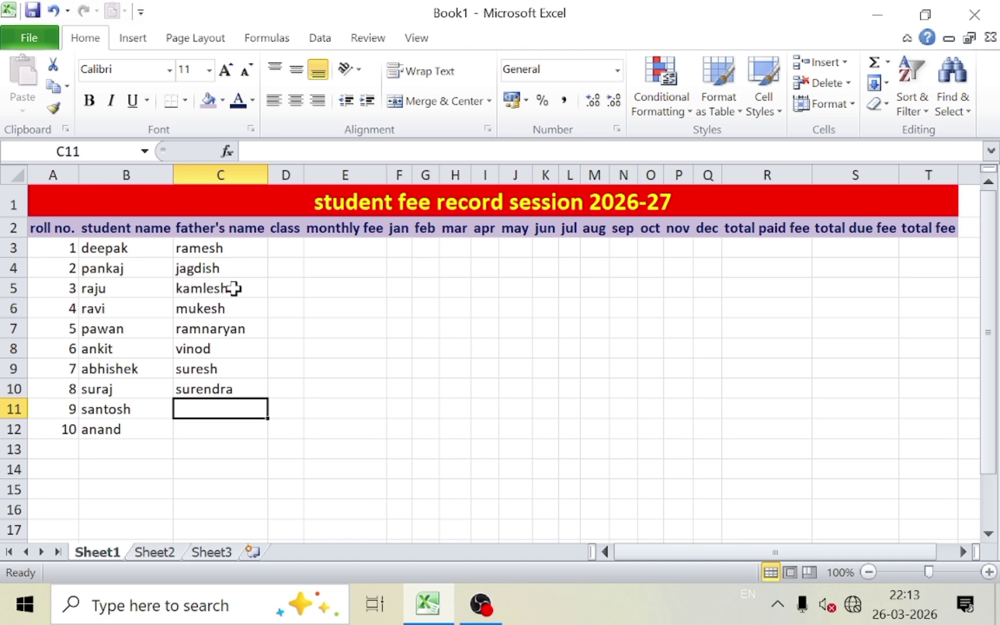
{"action": "type", "text": "rakesh"}
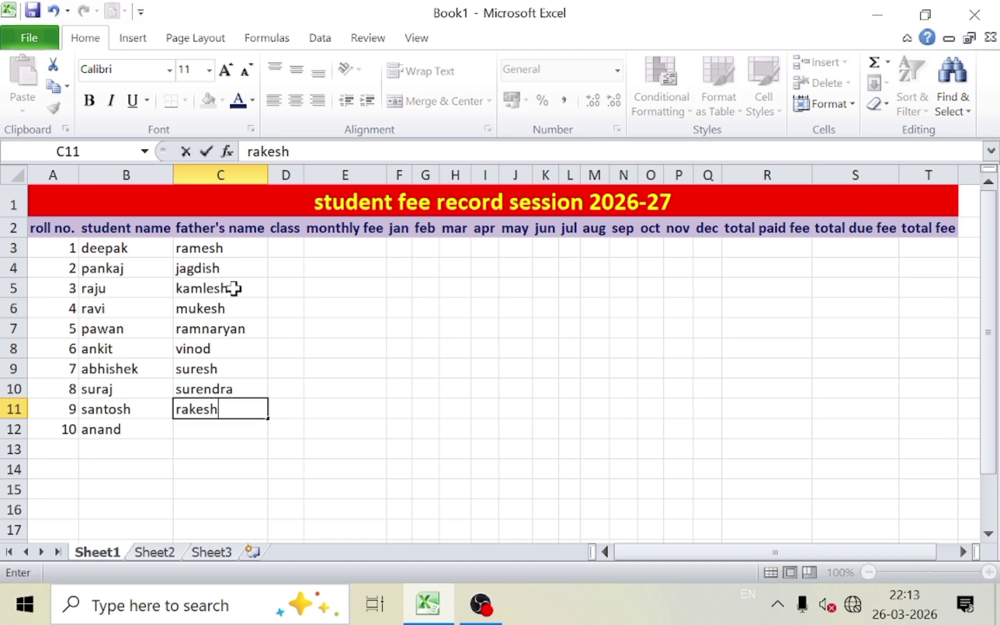
{"action": "key", "text": "Return"}
{"action": "type", "text": "ra"}
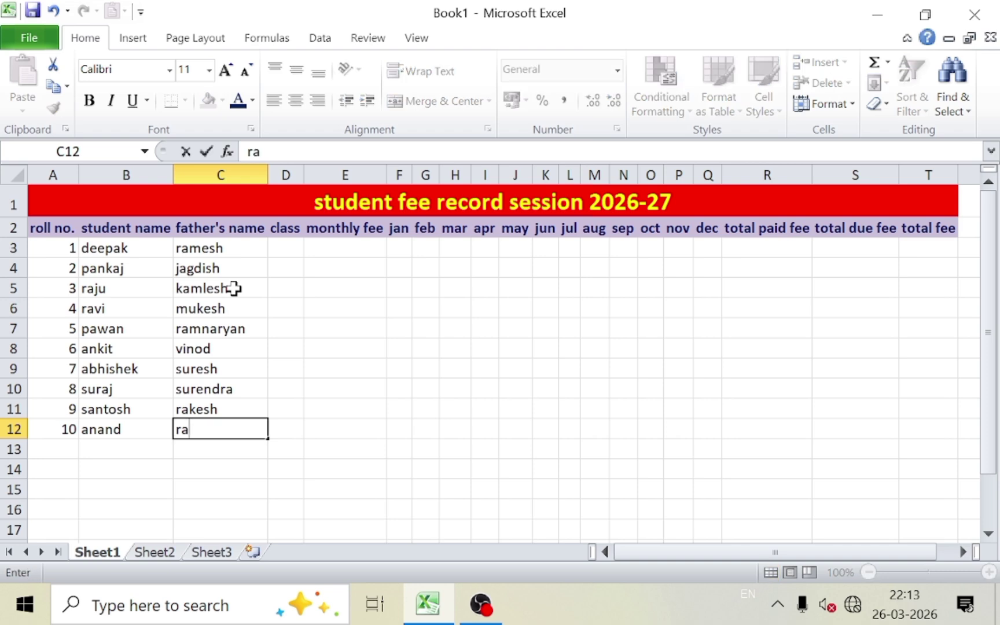
{"action": "type", "text": "njeet"}
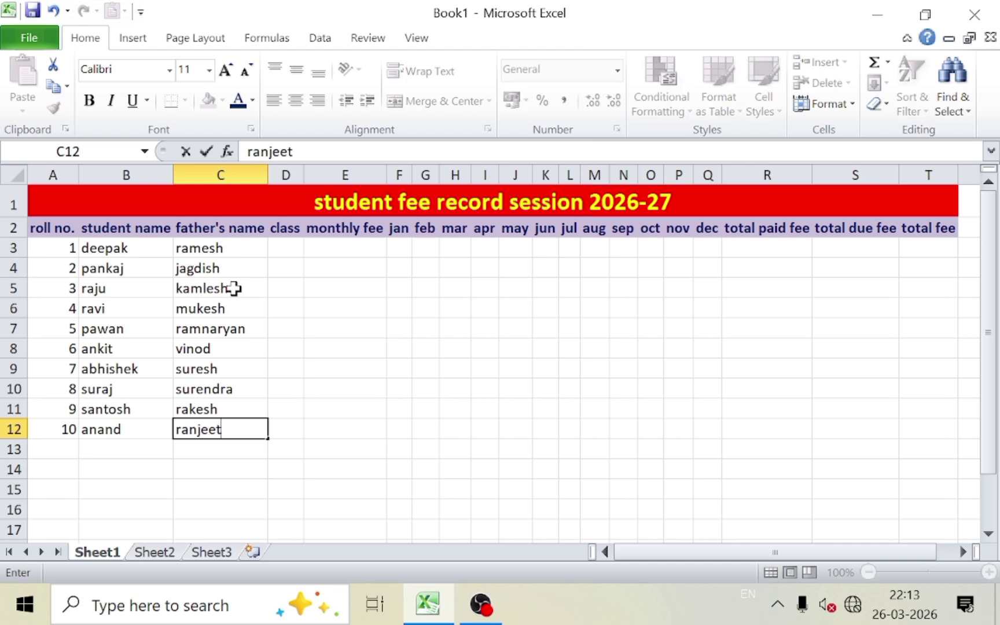
{"action": "left_click", "coordinate": [281, 310]}
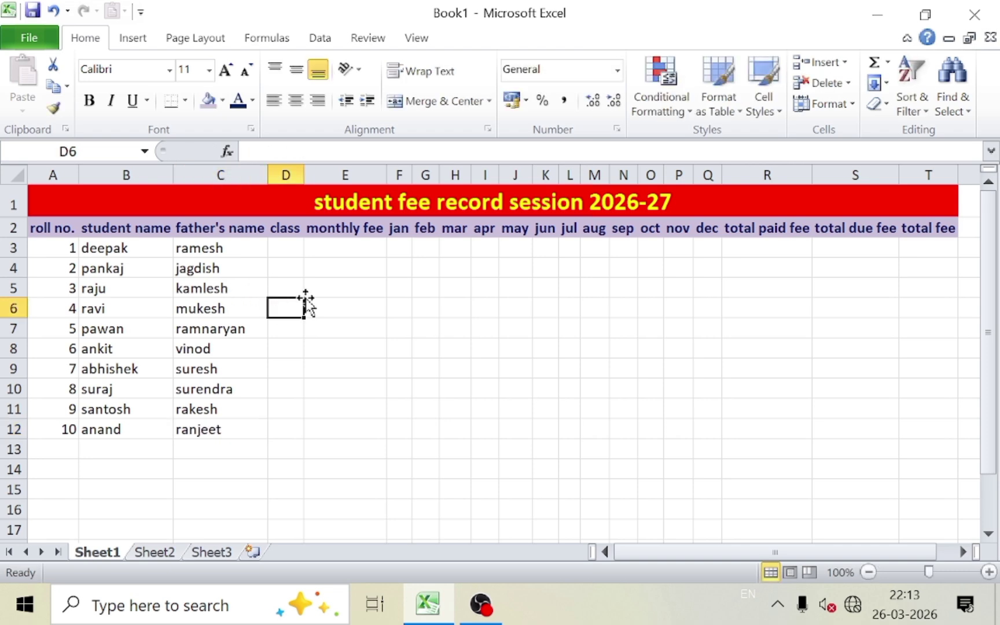
Step: Enter the class 7th for roll number 1 in cell D3
{"action": "left_click", "coordinate": [289, 247]}
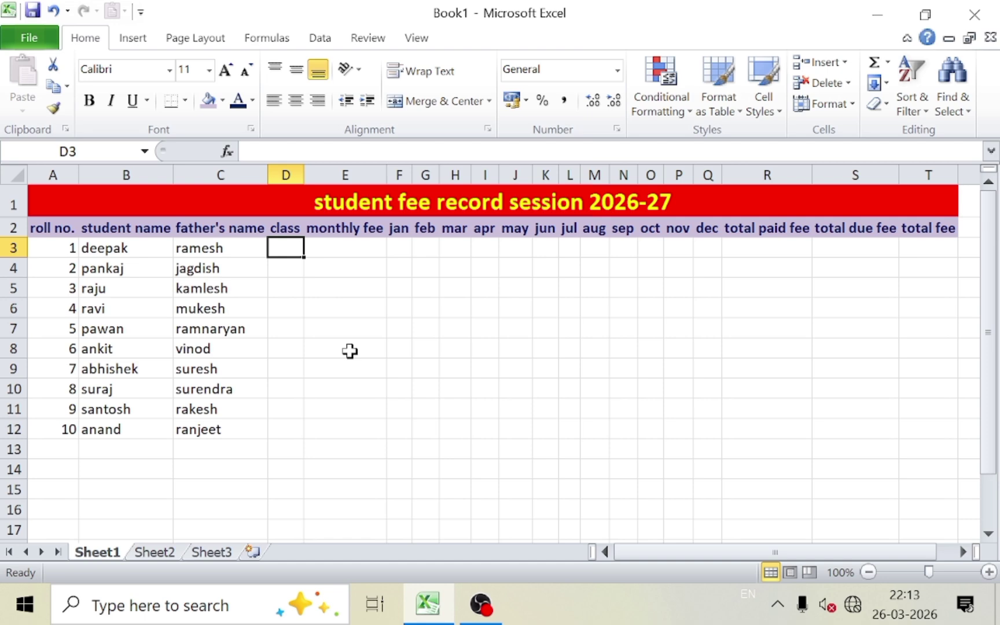
{"action": "type", "text": "7th"}
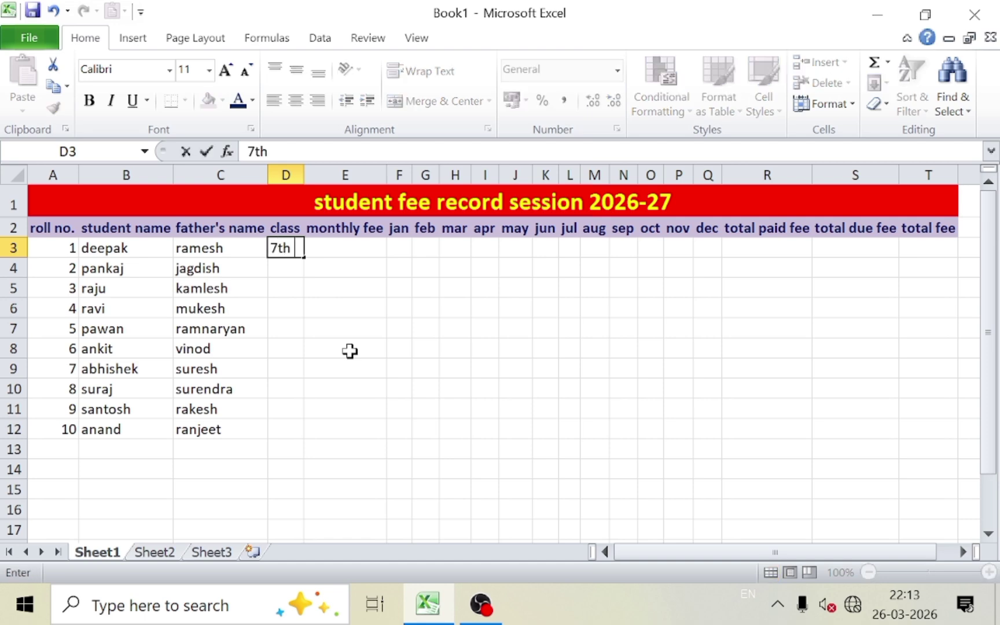
{"action": "left_click", "coordinate": [350, 351]}
Step: Format the letters "th" of the class entry in cell D3 as superscript
{"action": "left_click", "coordinate": [288, 246]}
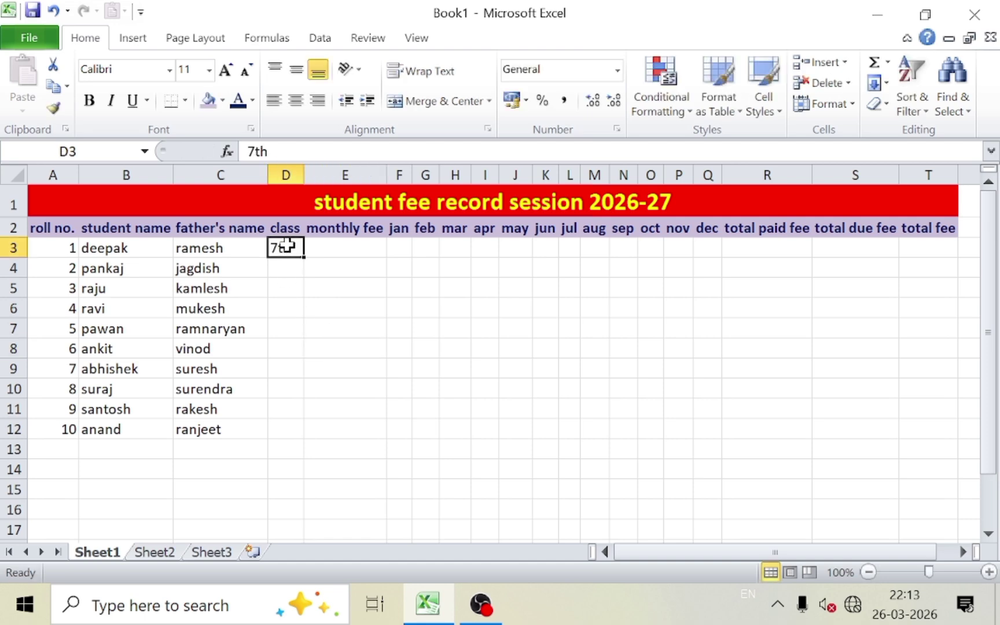
{"action": "double_click", "coordinate": [294, 247]}
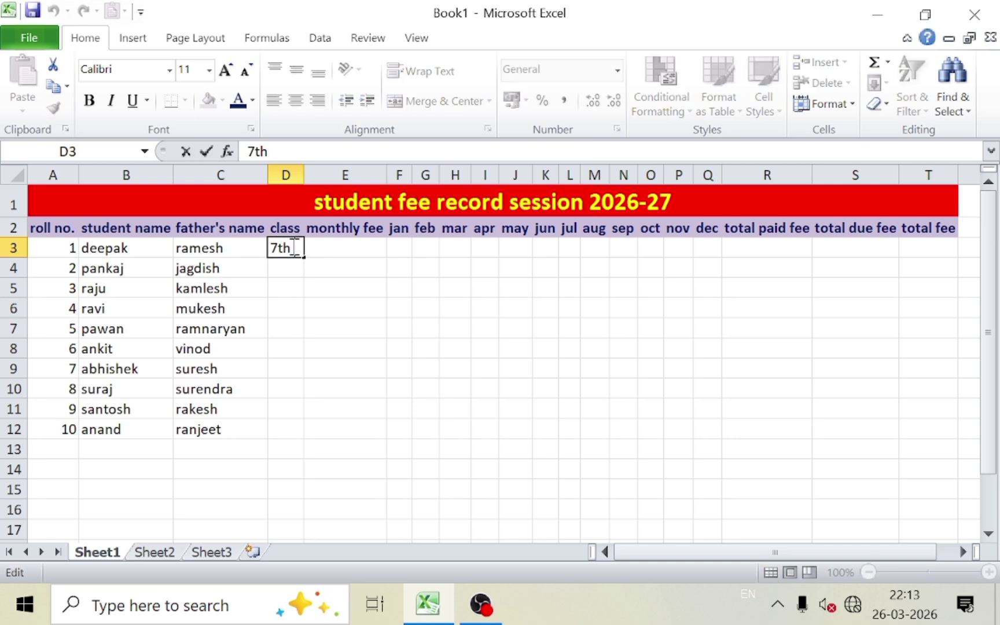
{"action": "left_click_drag", "start_coordinate": [295, 247], "coordinate": [279, 247]}
{"action": "left_click", "coordinate": [251, 130]}
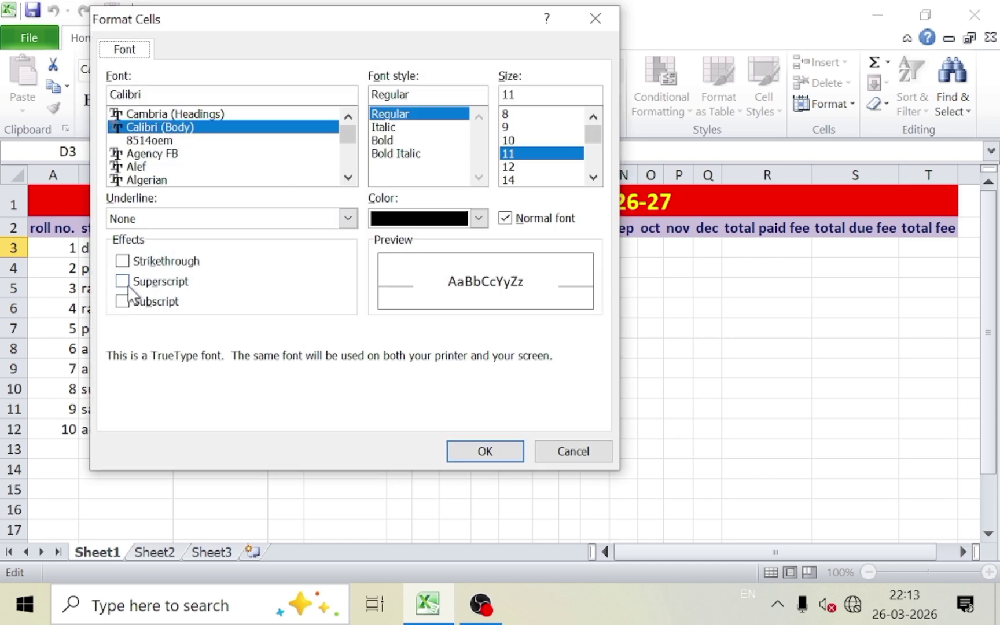
{"action": "left_click", "coordinate": [122, 282]}
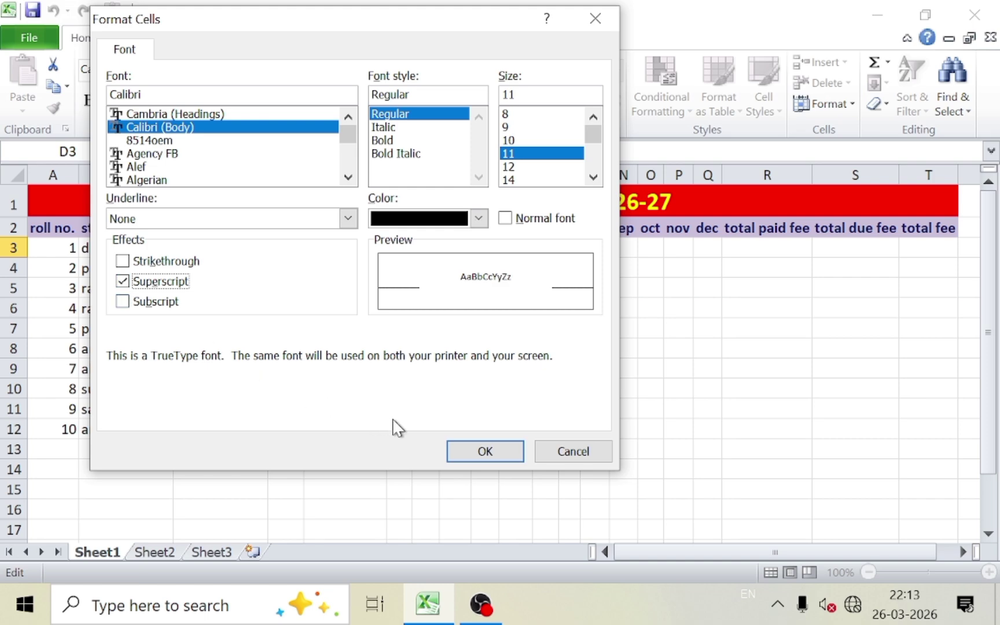
{"action": "left_click", "coordinate": [466, 456]}
{"action": "left_click", "coordinate": [308, 329]}
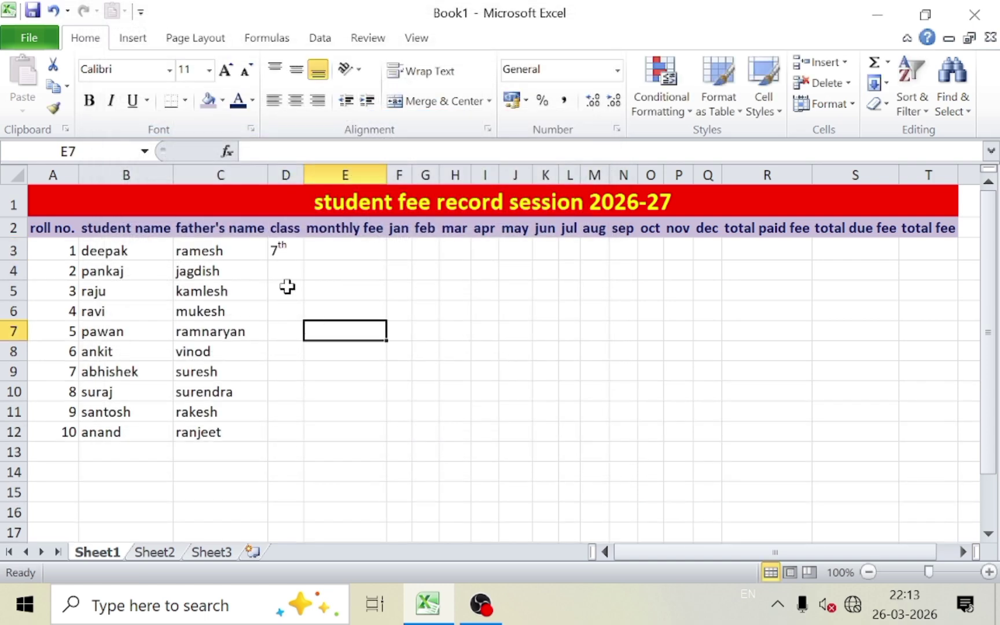
Step: Copy the class entry from D3 with its superscript to the remaining students in cells D4:D12
{"action": "left_click", "coordinate": [276, 247]}
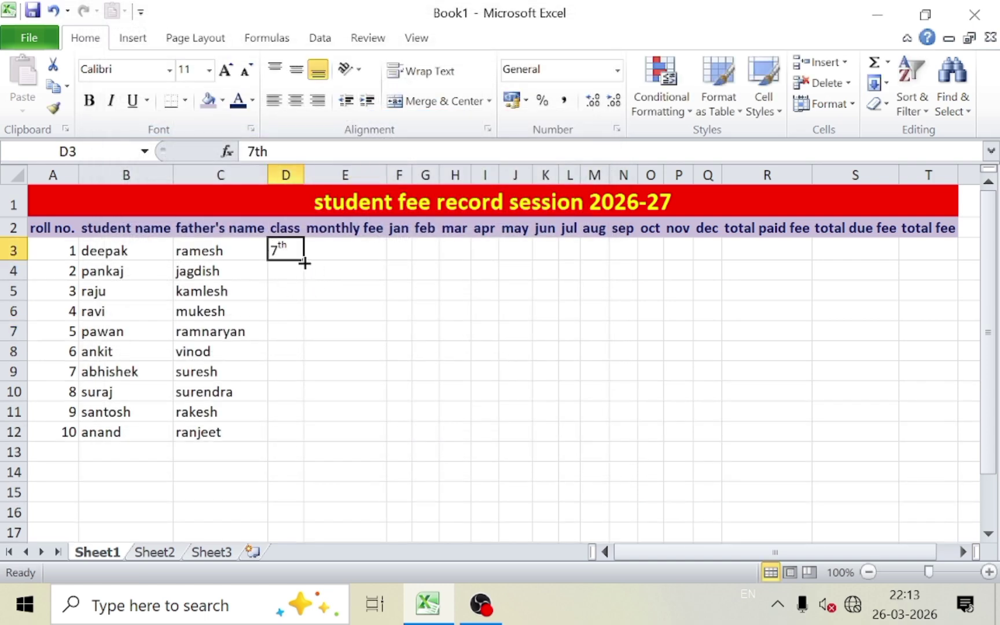
{"action": "mouse_move", "coordinate": [303, 260]}
{"action": "left_mouse_down"}
{"action": "mouse_move", "coordinate": [299, 369]}
{"action": "mouse_move", "coordinate": [296, 263]}
{"action": "left_mouse_up"}
{"action": "key", "text": "ctrl+c"}
{"action": "left_click", "coordinate": [287, 267]}
{"action": "key", "text": "ctrl+v"}
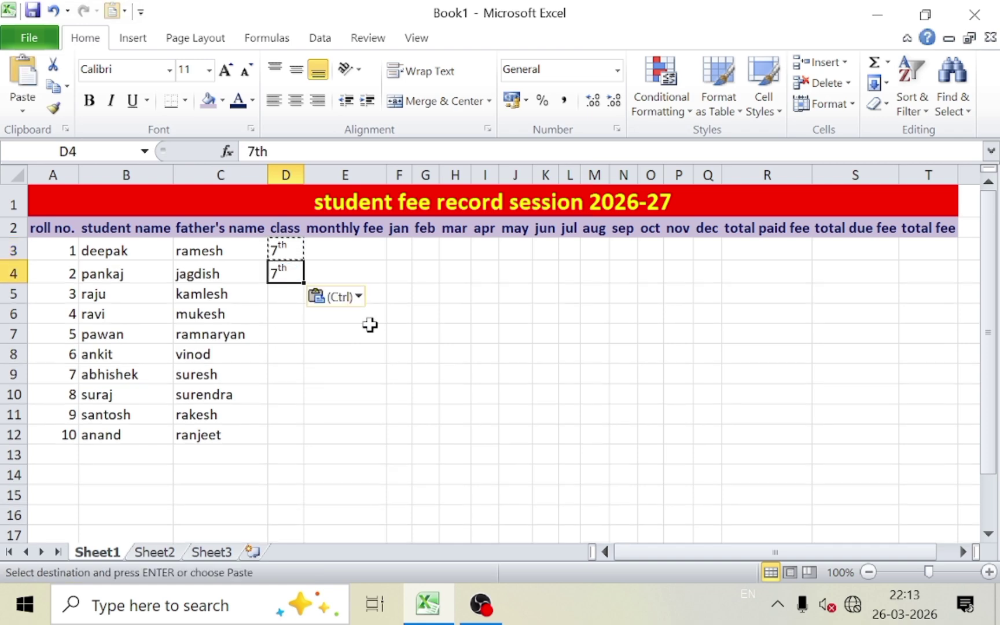
{"action": "left_click", "coordinate": [369, 326]}
{"action": "left_click_drag", "start_coordinate": [286, 250], "coordinate": [310, 441]}
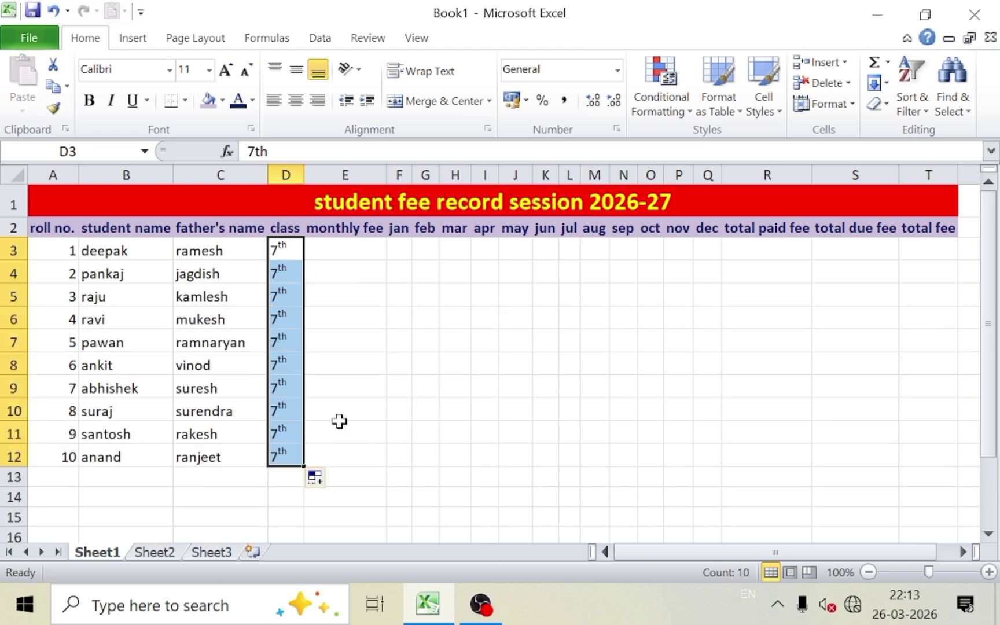
{"action": "left_click", "coordinate": [408, 371]}
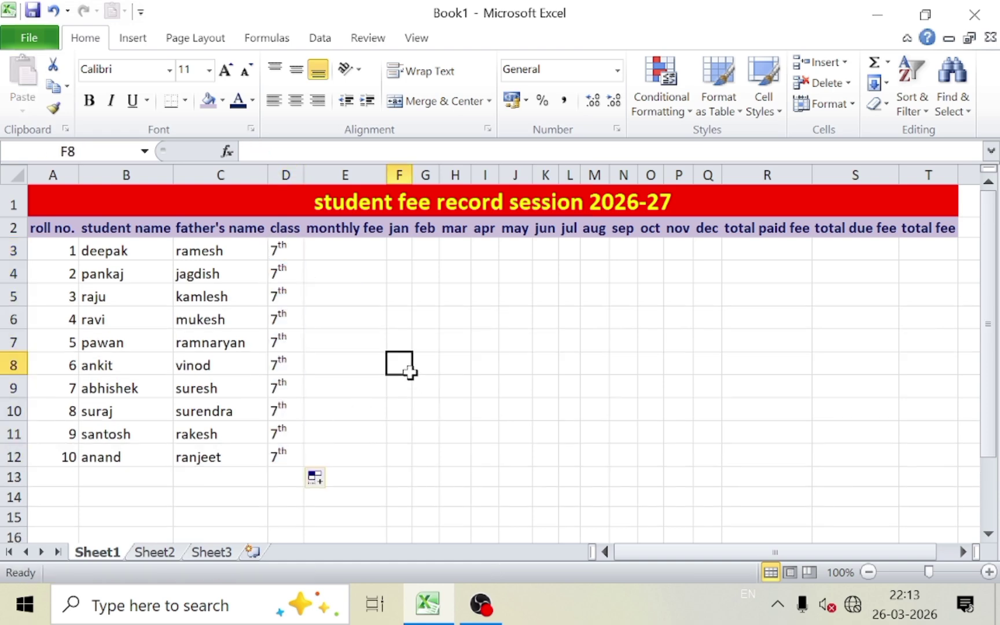
Step: Enter a monthly fee of 150 in cells E3 and E4 and fill it down to E12
{"action": "left_click", "coordinate": [368, 254]}
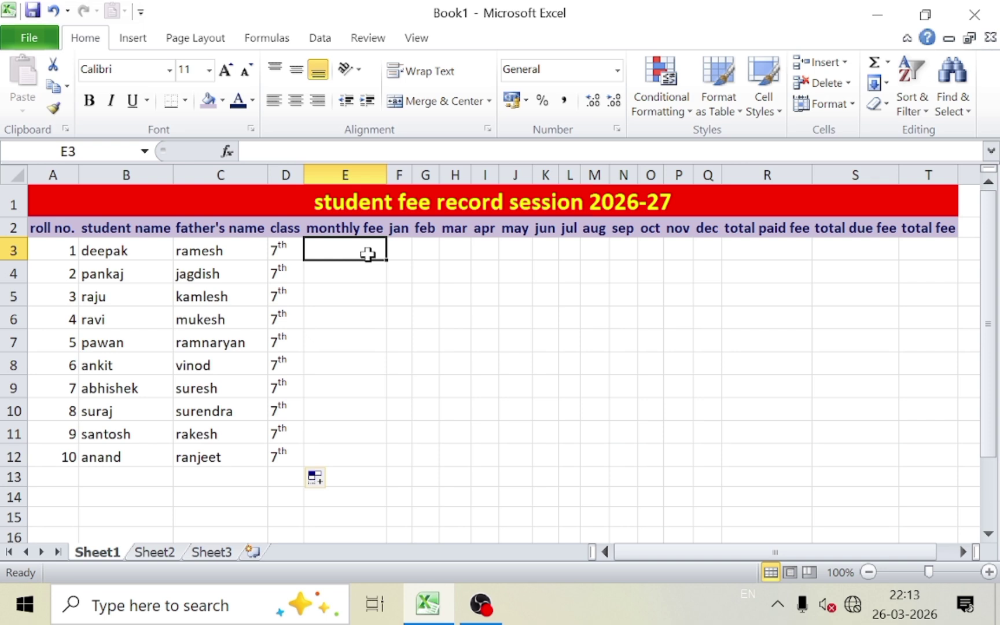
{"action": "type", "text": "1"}
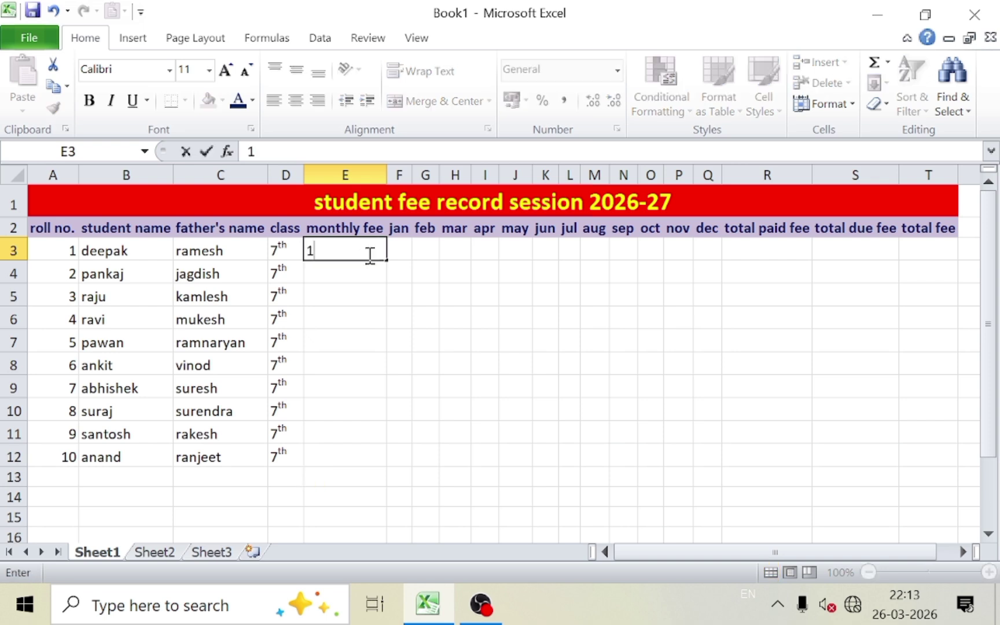
{"action": "type", "text": "50"}
{"action": "left_click", "coordinate": [364, 272]}
{"action": "type", "text": "150"}
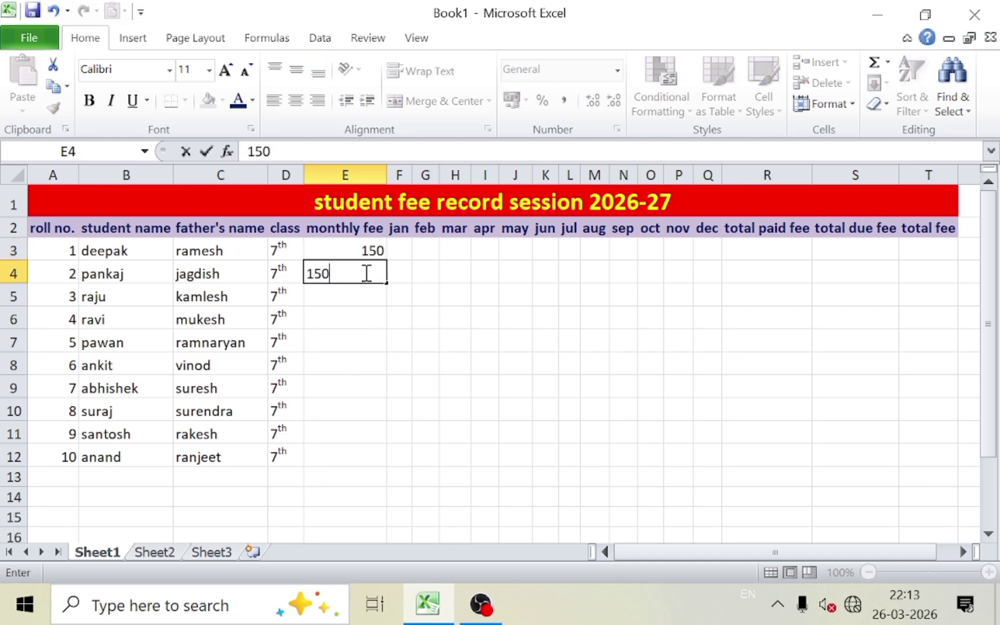
{"action": "left_click", "coordinate": [393, 309]}
{"action": "left_click_drag", "start_coordinate": [367, 248], "coordinate": [370, 277]}
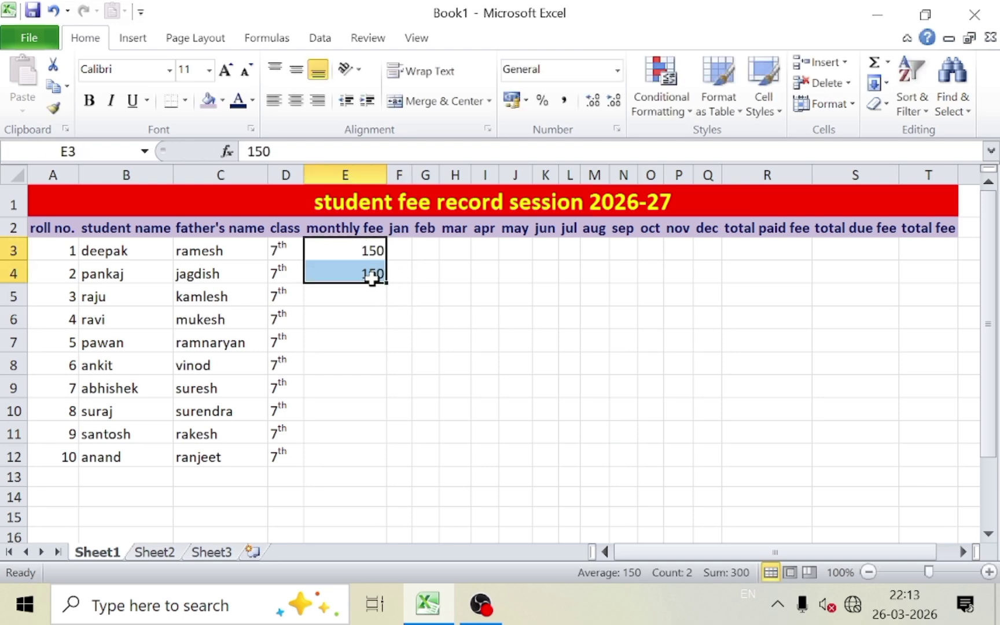
{"action": "double_click", "coordinate": [386, 284]}
{"action": "left_click", "coordinate": [515, 315]}
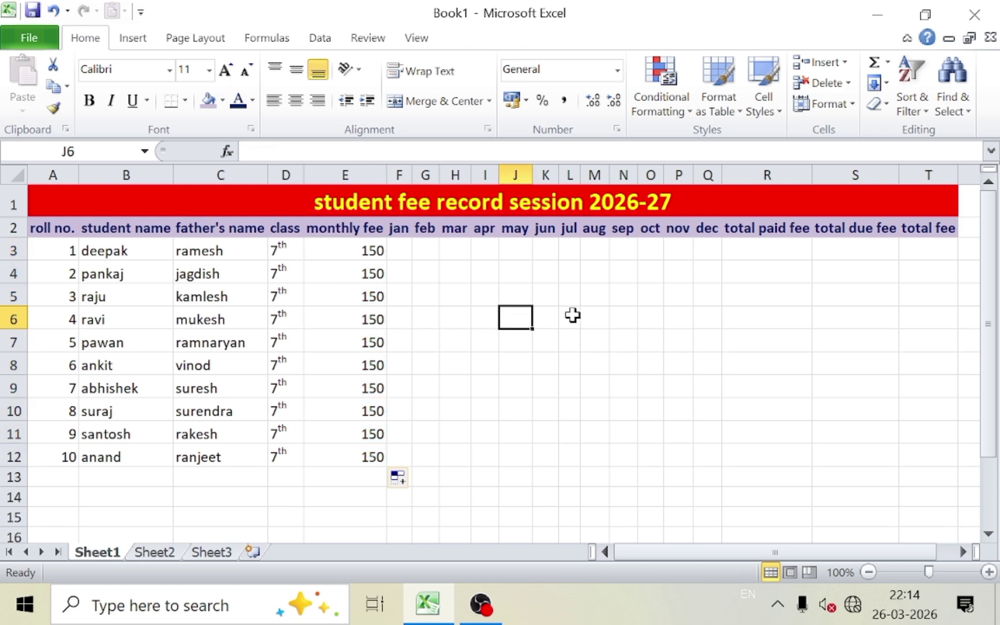
Step: Center the monthly fee values in cells E3:E12 horizontally
{"action": "left_click_drag", "start_coordinate": [352, 250], "coordinate": [357, 449]}
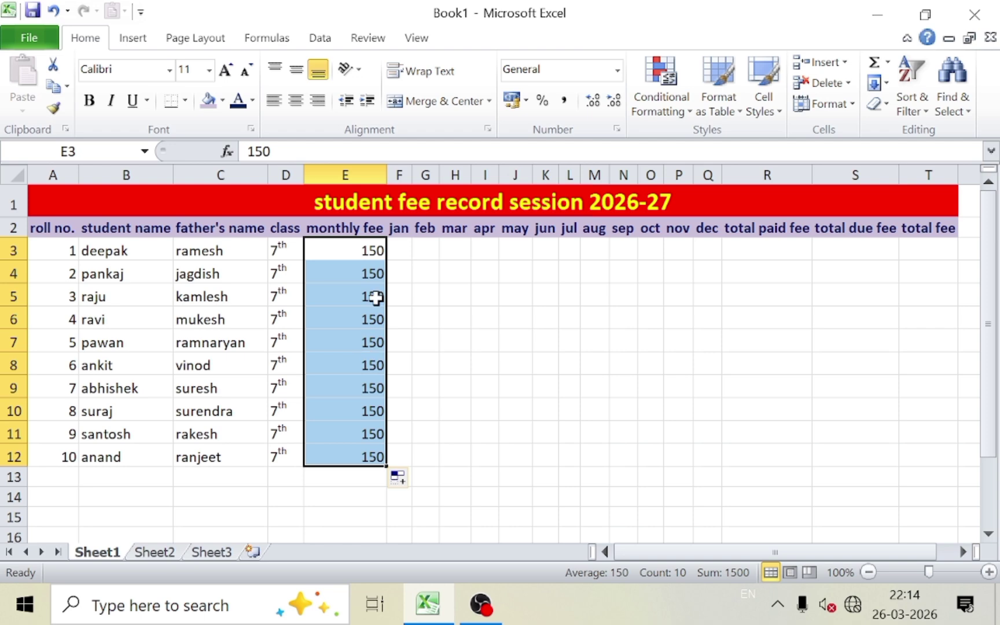
{"action": "left_click", "coordinate": [296, 99]}
{"action": "left_click", "coordinate": [475, 400]}
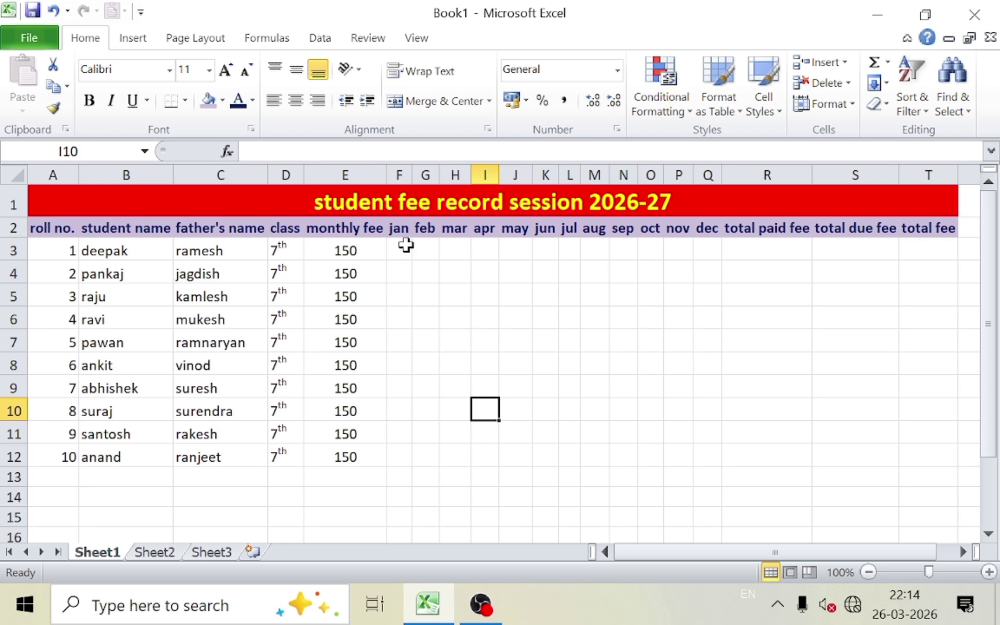
{"action": "left_click", "coordinate": [404, 246]}
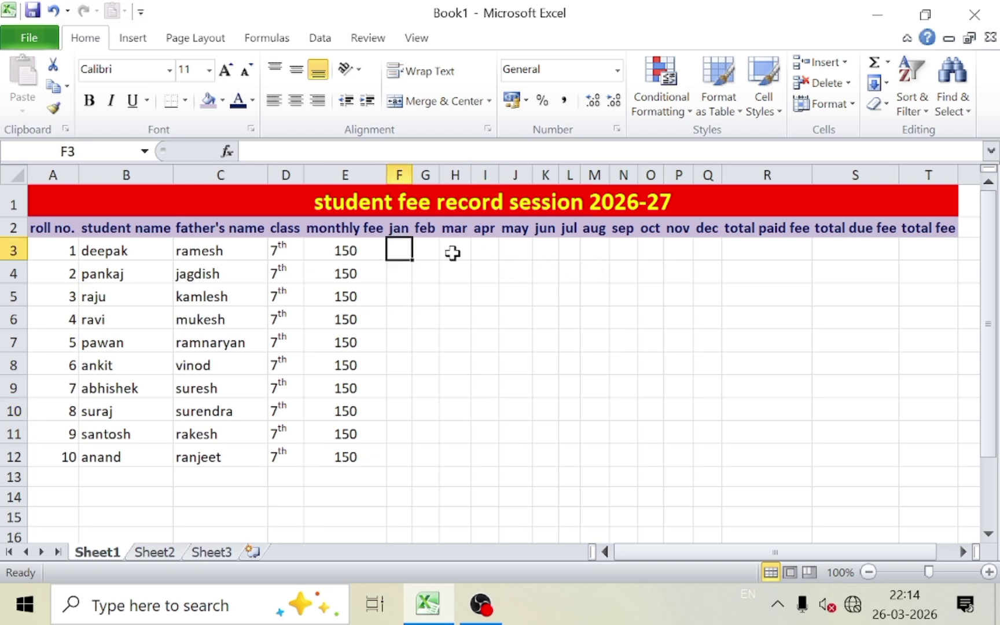
{"action": "left_click", "coordinate": [416, 250]}
{"action": "left_click", "coordinate": [461, 254]}
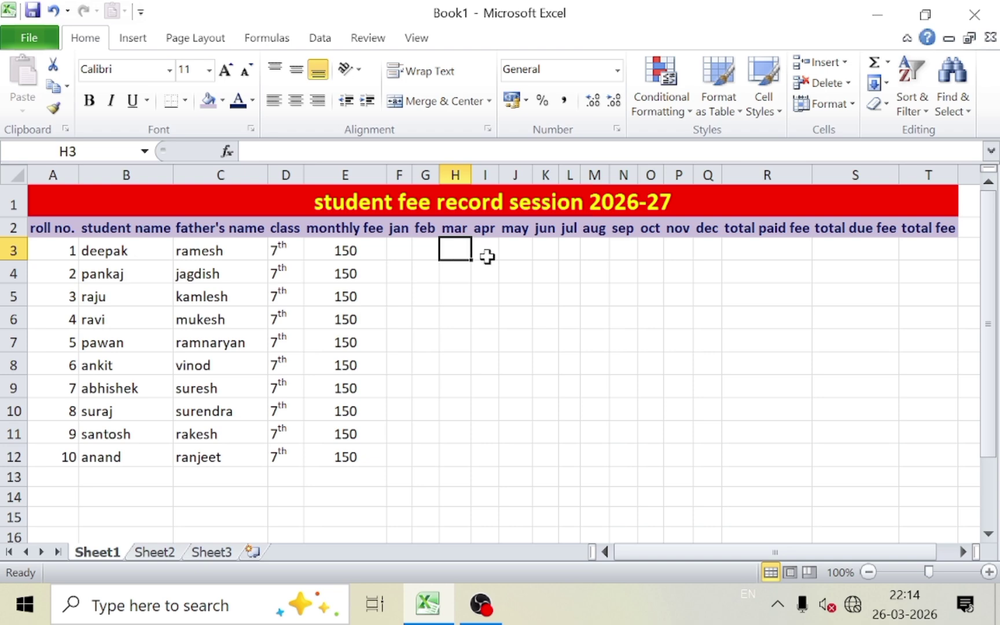
{"action": "left_click", "coordinate": [486, 256]}
{"action": "left_click", "coordinate": [516, 264]}
{"action": "left_click", "coordinate": [550, 255]}
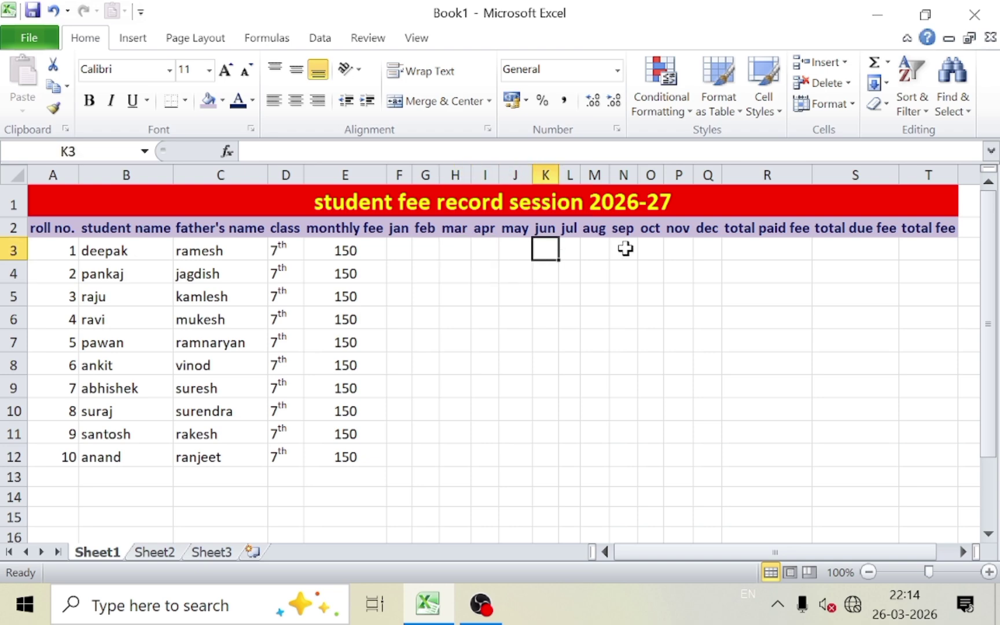
{"action": "left_click", "coordinate": [625, 249]}
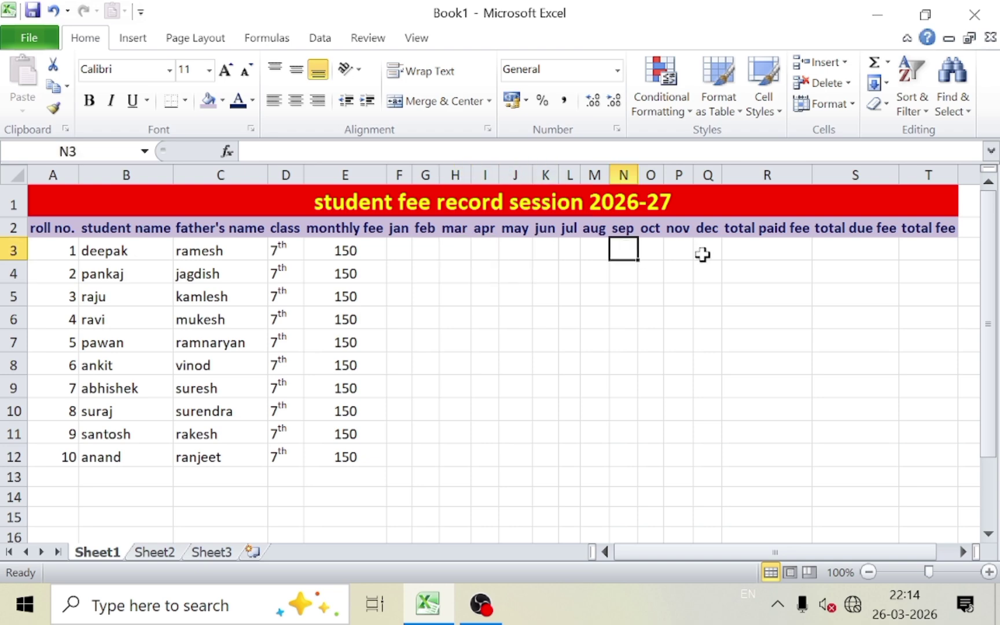
{"action": "left_click", "coordinate": [703, 253]}
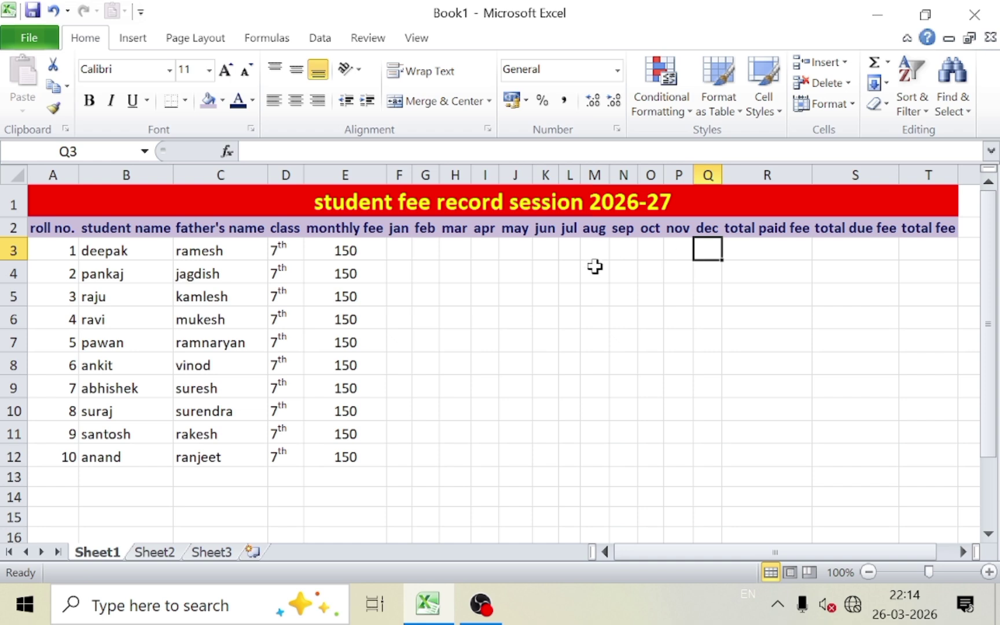
Step: Apply list data validation with the source value 150 and an in-cell dropdown to the January to December cells F3:Q12
{"action": "left_click_drag", "start_coordinate": [394, 250], "coordinate": [712, 456]}
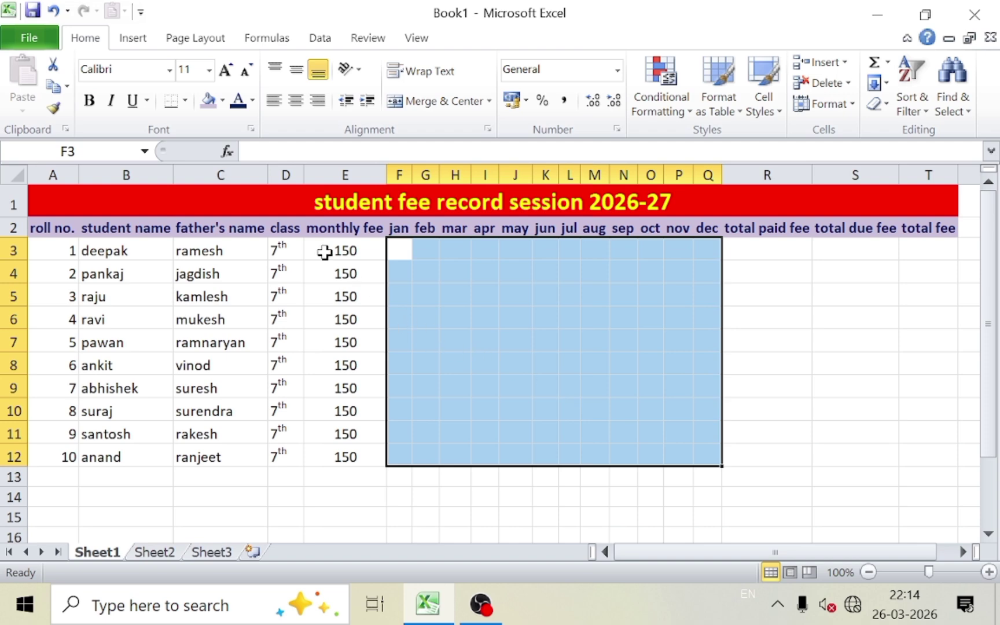
{"action": "left_click", "coordinate": [320, 38]}
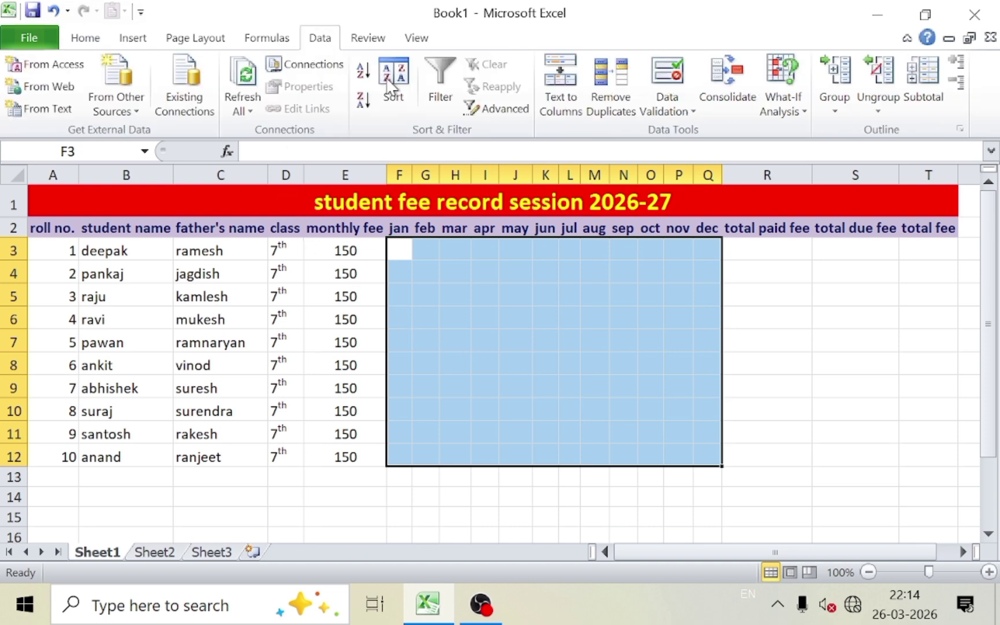
{"action": "left_click", "coordinate": [662, 111]}
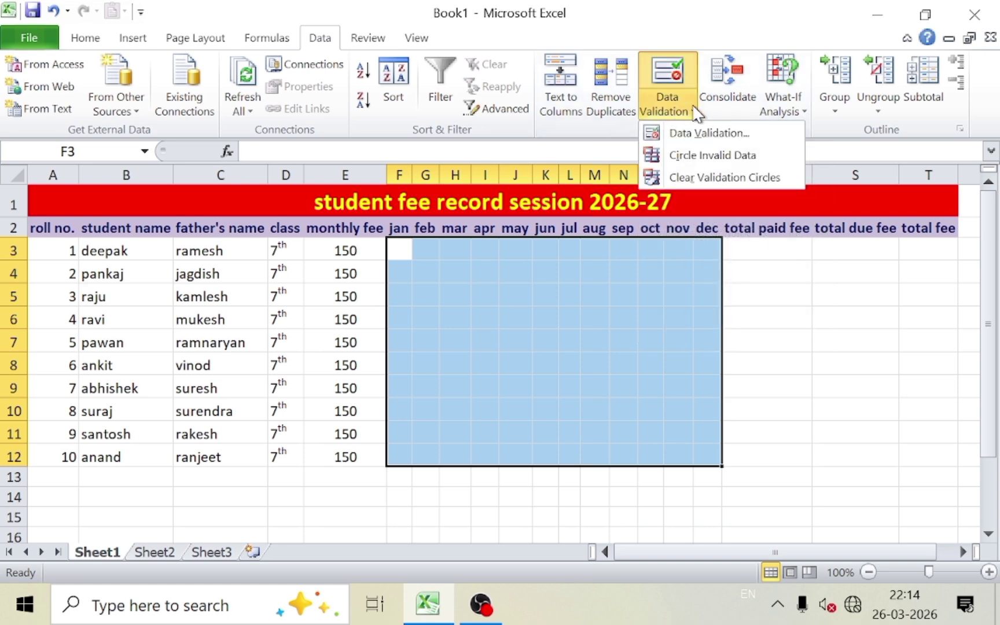
{"action": "left_click", "coordinate": [717, 111]}
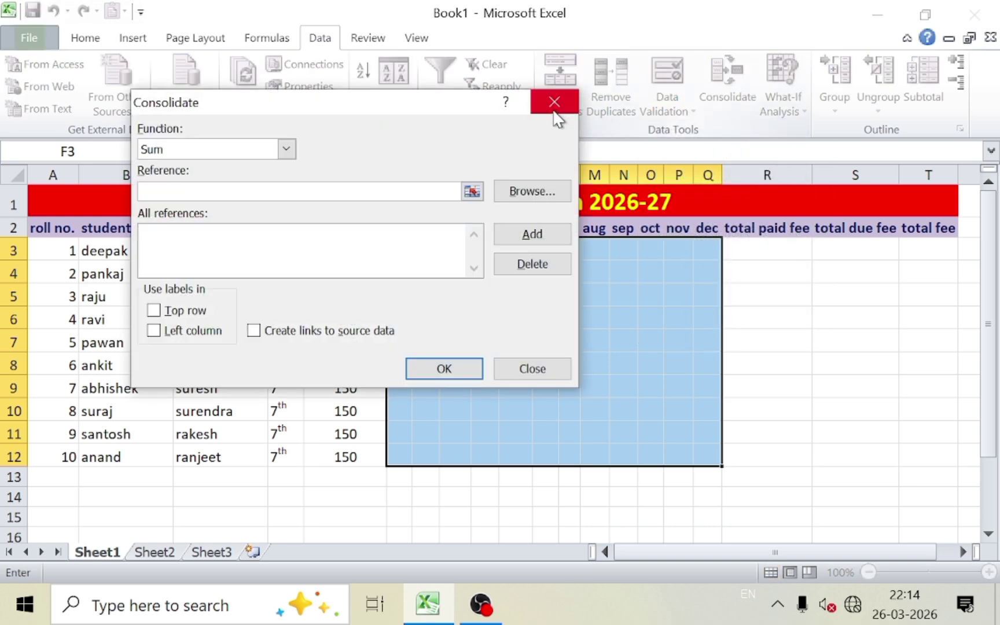
{"action": "left_click", "coordinate": [554, 103]}
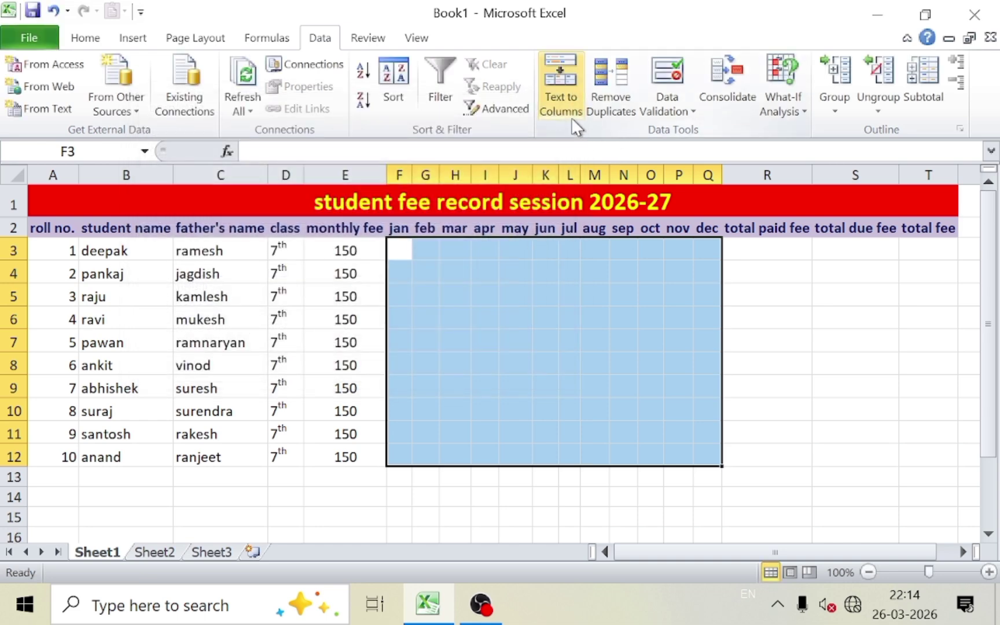
{"action": "left_click", "coordinate": [683, 116]}
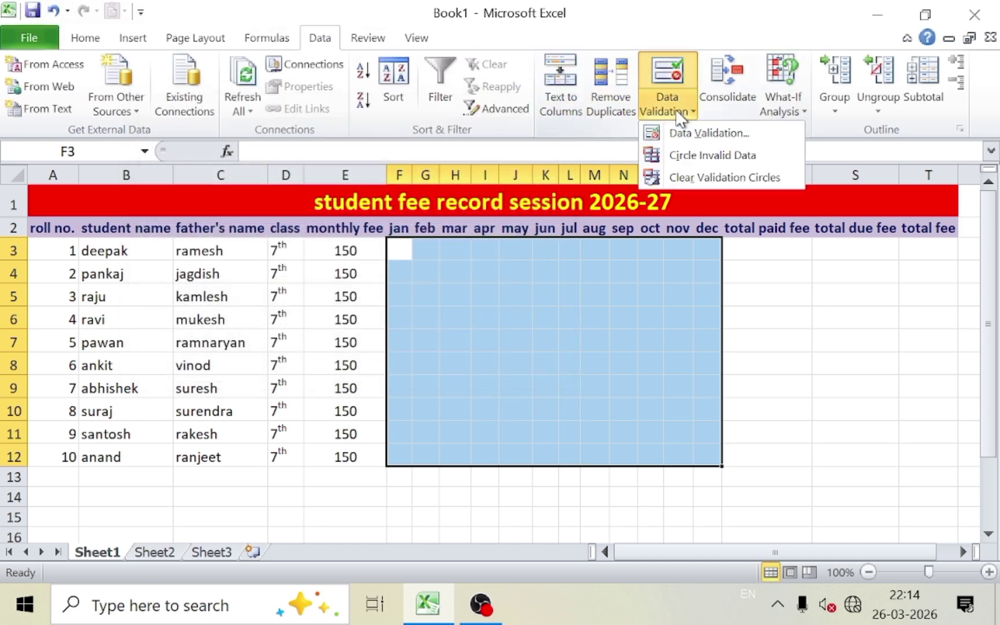
{"action": "left_click", "coordinate": [678, 132]}
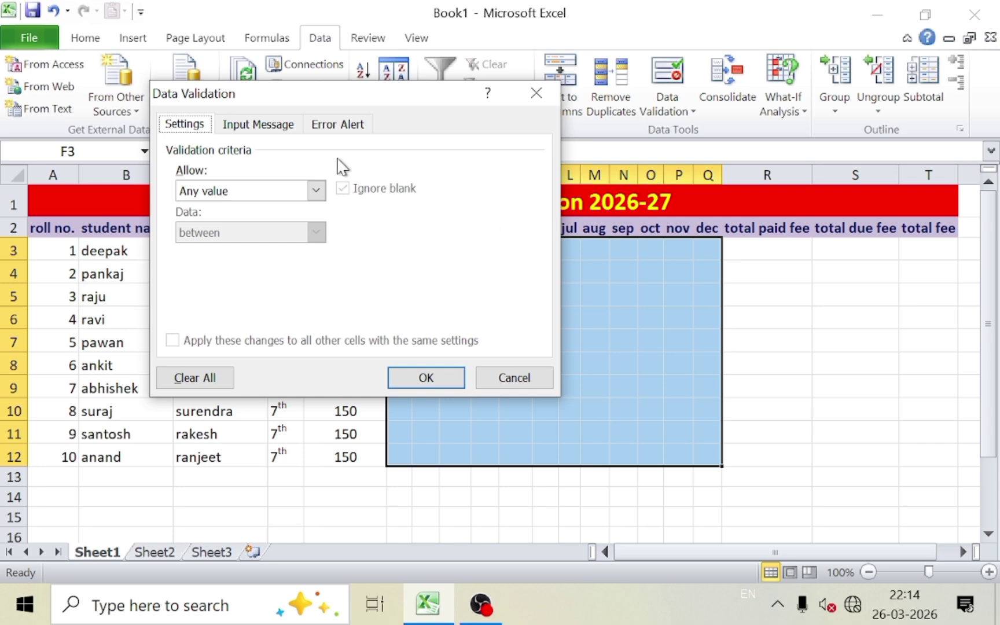
{"action": "left_click_drag", "start_coordinate": [332, 104], "coordinate": [426, 123]}
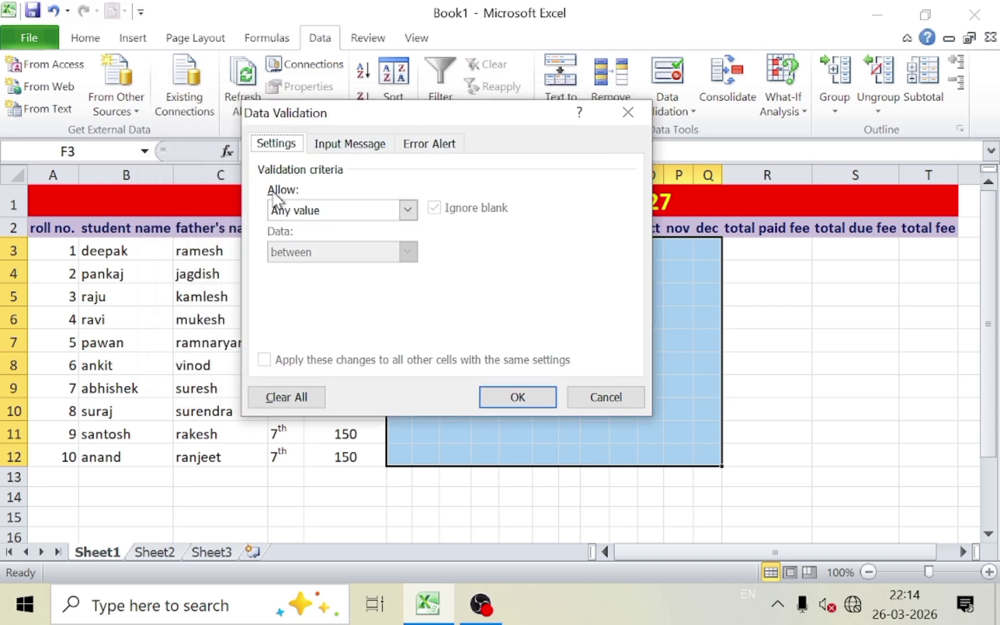
{"action": "left_click", "coordinate": [316, 212]}
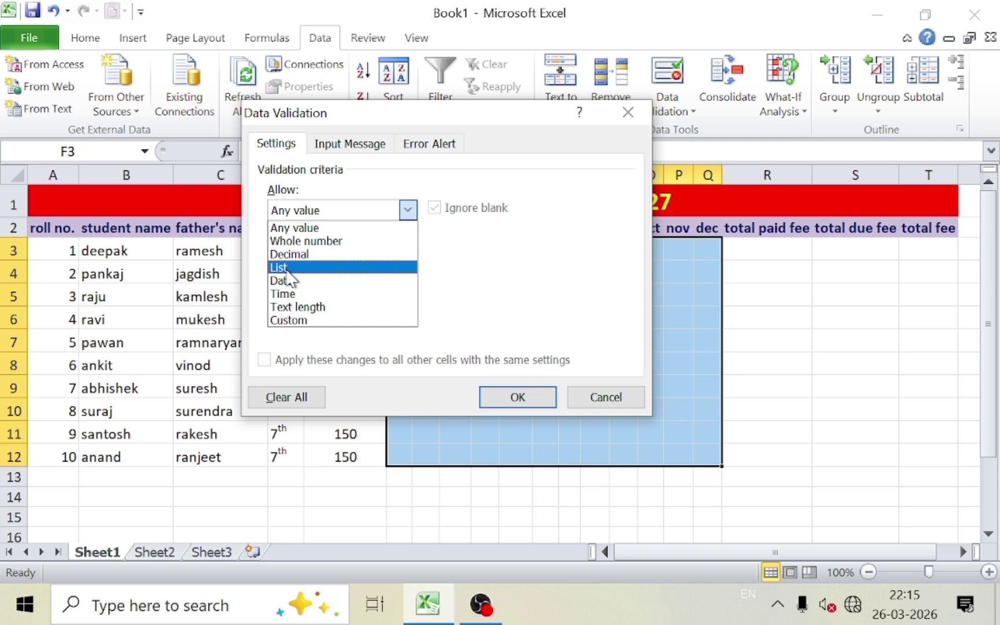
{"action": "left_click", "coordinate": [284, 268]}
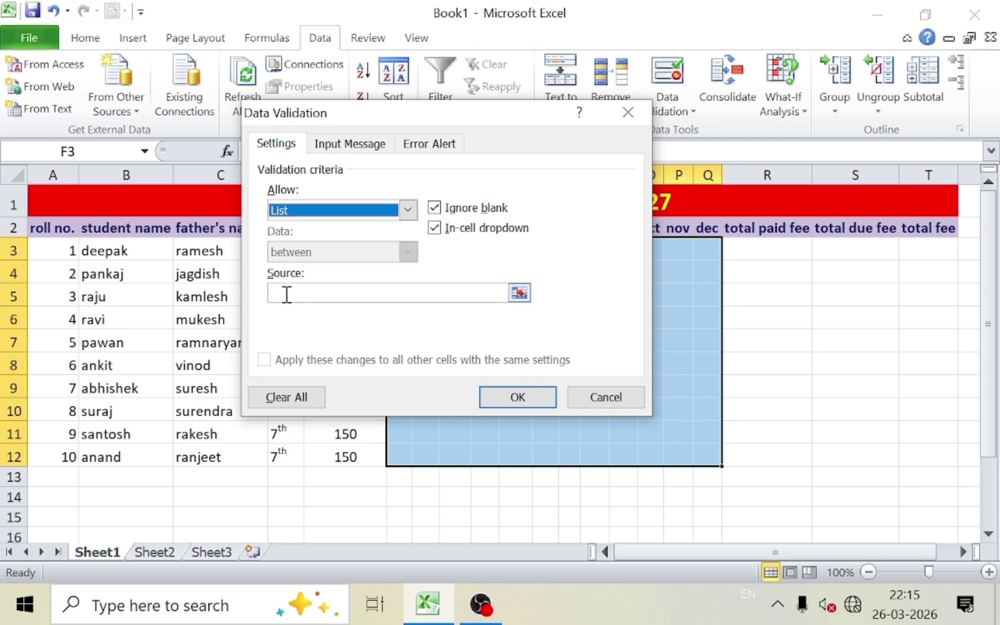
{"action": "left_click", "coordinate": [285, 295]}
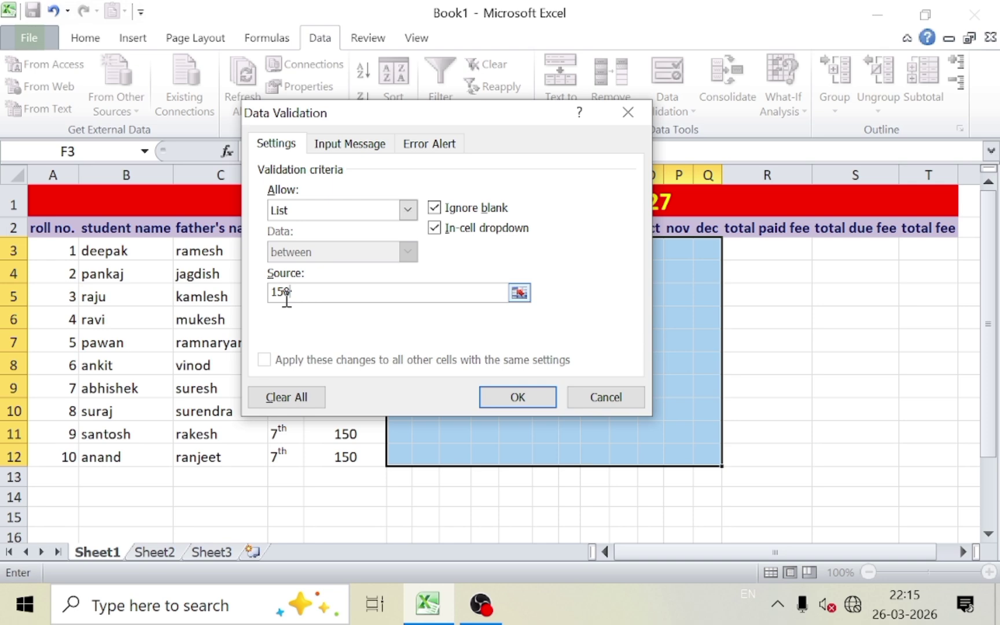
{"action": "left_click", "coordinate": [521, 399]}
{"action": "left_click", "coordinate": [521, 400]}
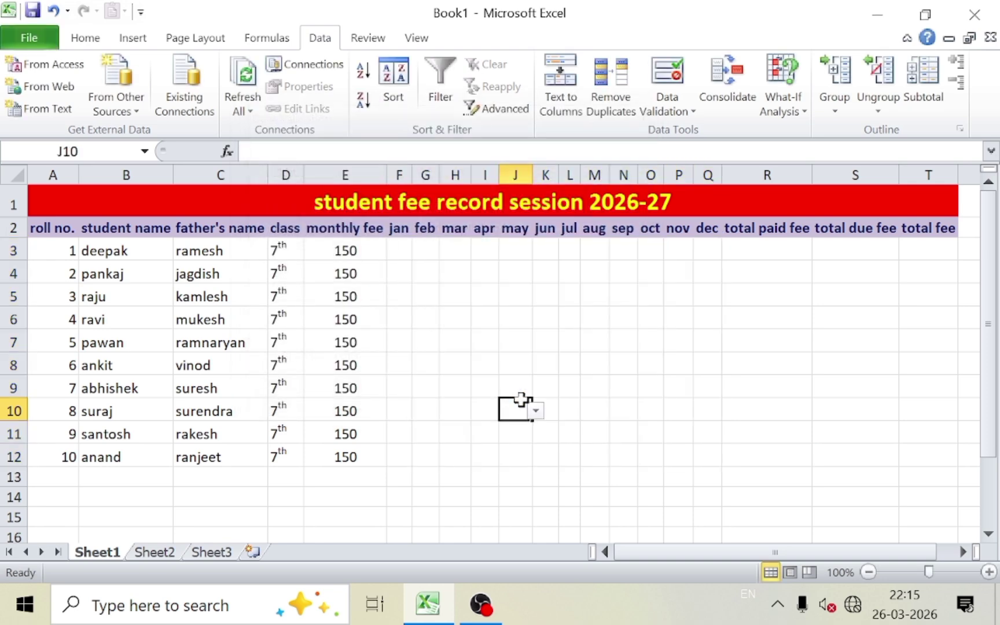
Step: Check the dropdown lists in the January, February and May cells of the first student's row (F3, G3, J3)
{"action": "left_click", "coordinate": [538, 366]}
{"action": "left_click", "coordinate": [396, 249]}
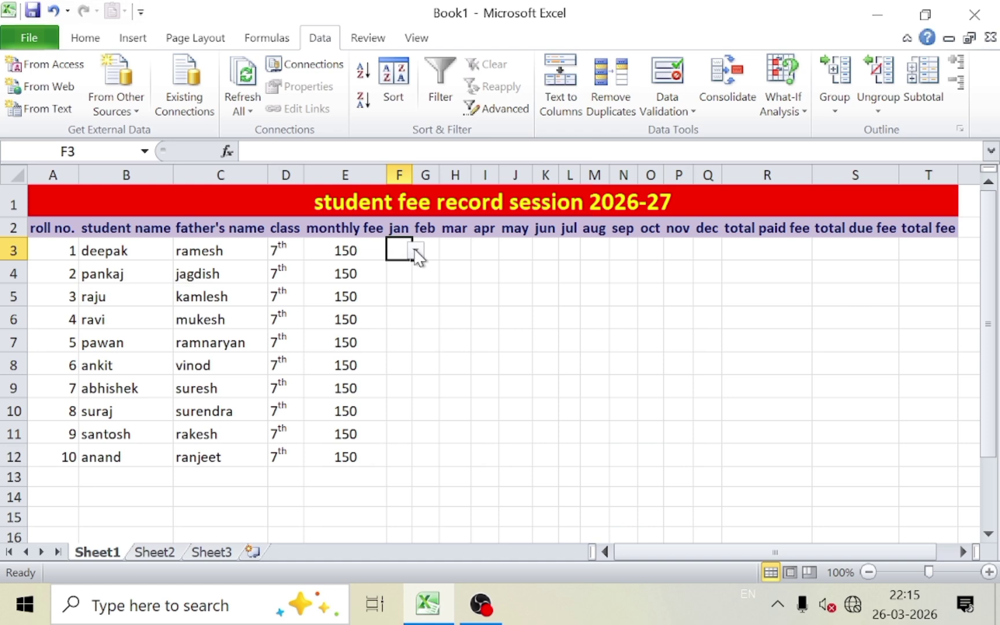
{"action": "left_click", "coordinate": [415, 251]}
{"action": "left_click", "coordinate": [413, 290]}
{"action": "left_click", "coordinate": [438, 252]}
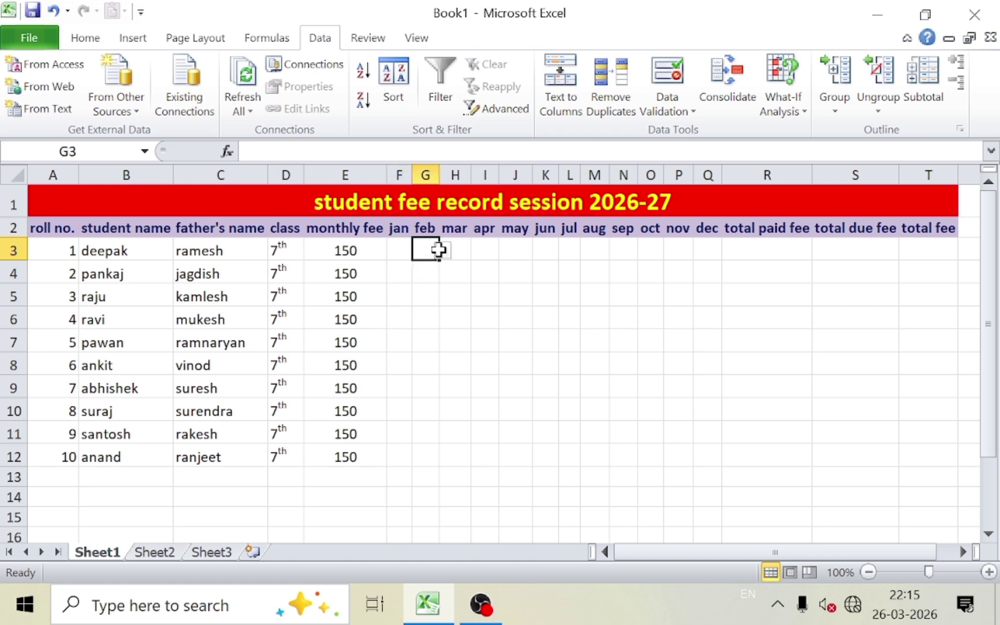
{"action": "left_click", "coordinate": [444, 254]}
{"action": "left_click", "coordinate": [501, 277]}
{"action": "left_click", "coordinate": [517, 255]}
{"action": "left_click", "coordinate": [536, 253]}
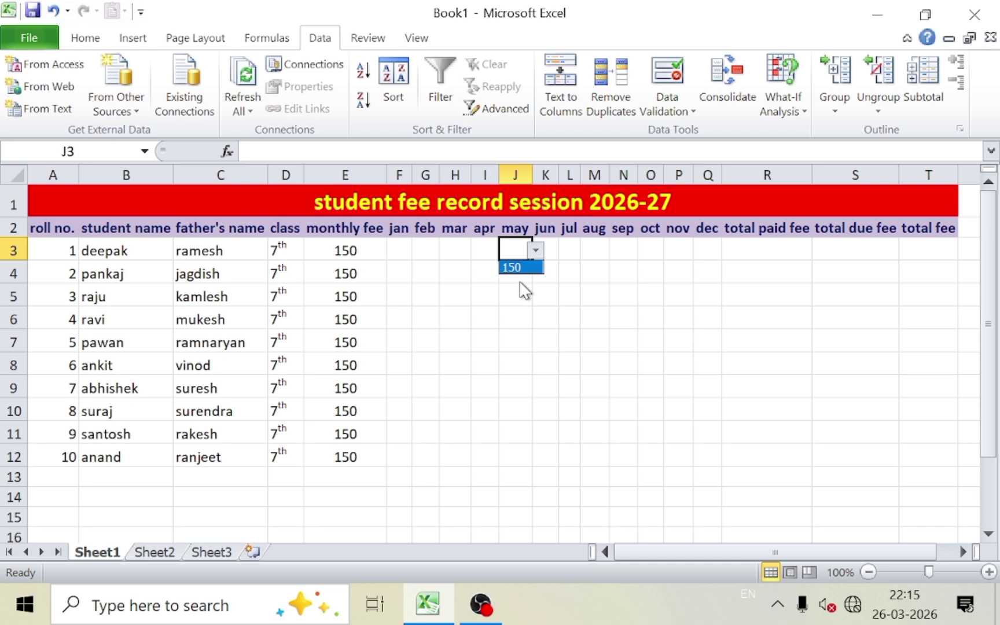
{"action": "left_click", "coordinate": [524, 290]}
Step: Choose 150 from the dropdown list in the first student's August cell M3
{"action": "left_click", "coordinate": [598, 255]}
{"action": "left_click", "coordinate": [612, 253]}
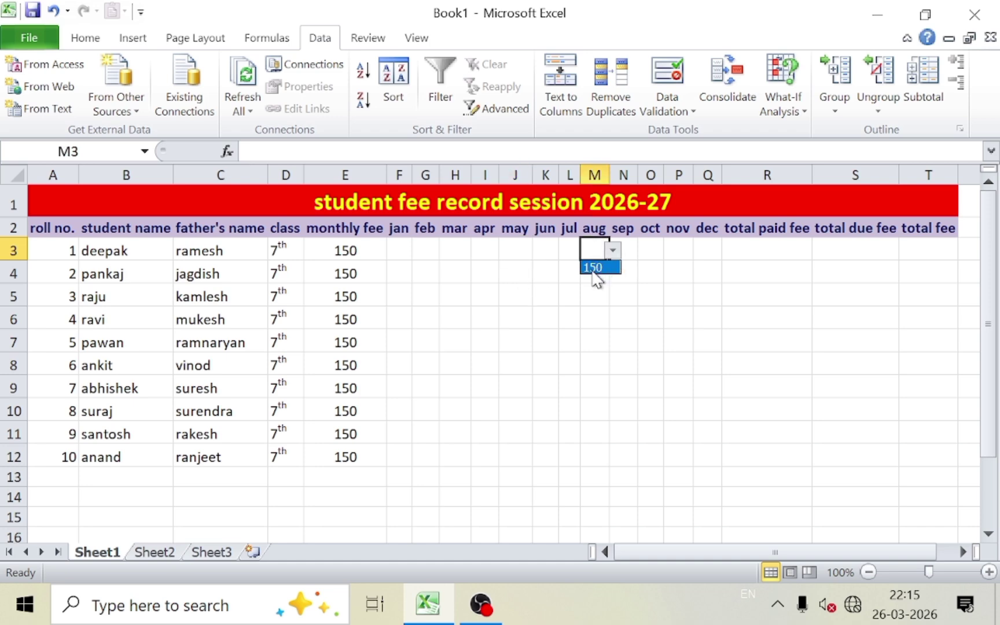
{"action": "left_click", "coordinate": [592, 269]}
{"action": "left_click", "coordinate": [592, 315]}
{"action": "left_click", "coordinate": [599, 254]}
{"action": "left_click", "coordinate": [612, 251]}
{"action": "left_click", "coordinate": [602, 267]}
Step: Check the June dropdown in K4, and undo the August entry, the month cells' validation and the monthly fee centering
{"action": "left_click", "coordinate": [538, 273]}
{"action": "left_click", "coordinate": [562, 273]}
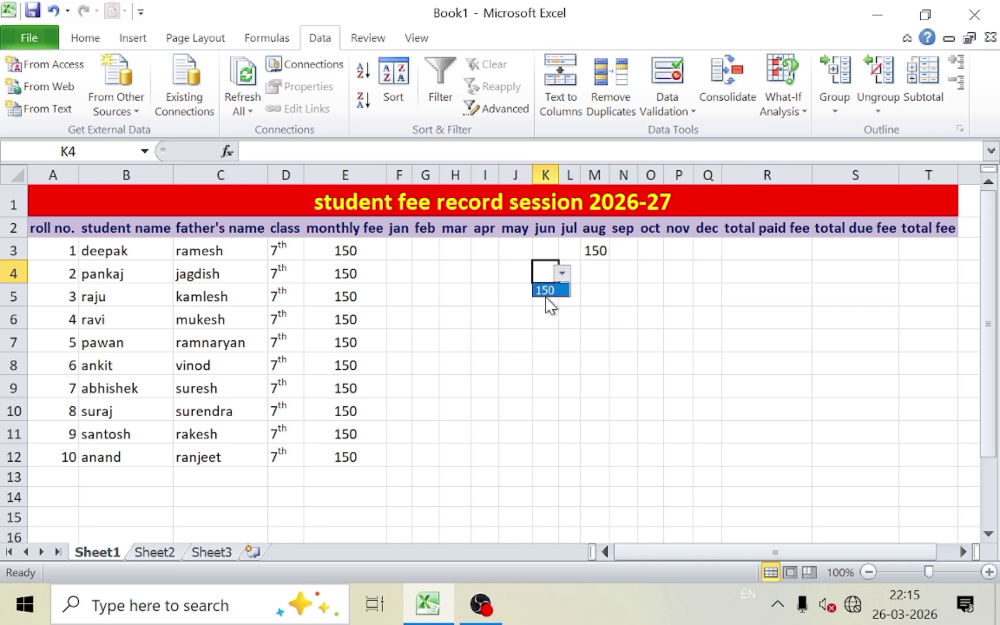
{"action": "left_click", "coordinate": [523, 330]}
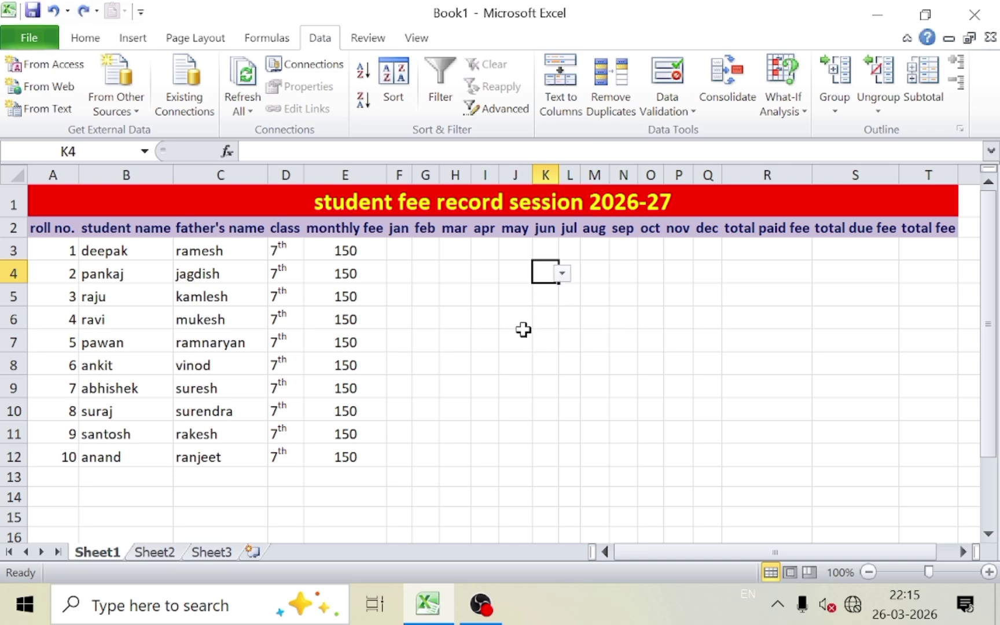
{"action": "key", "text": "ctrl+z"}
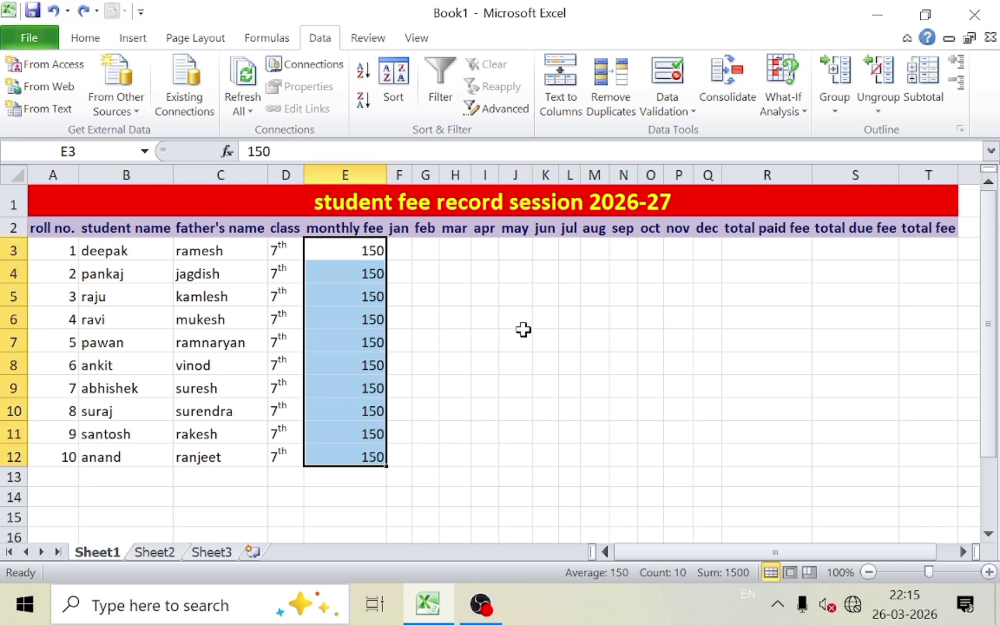
Step: Center the monthly fee values in cells E3:E12 horizontally again
{"action": "left_click", "coordinate": [84, 38]}
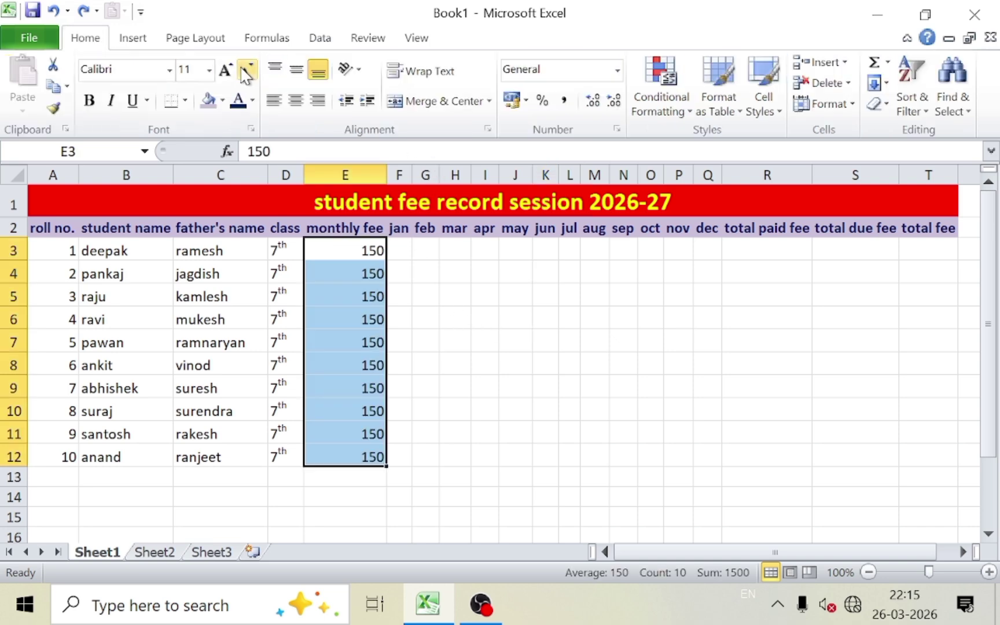
{"action": "left_click", "coordinate": [296, 101]}
{"action": "left_click_drag", "start_coordinate": [546, 344], "coordinate": [546, 365]}
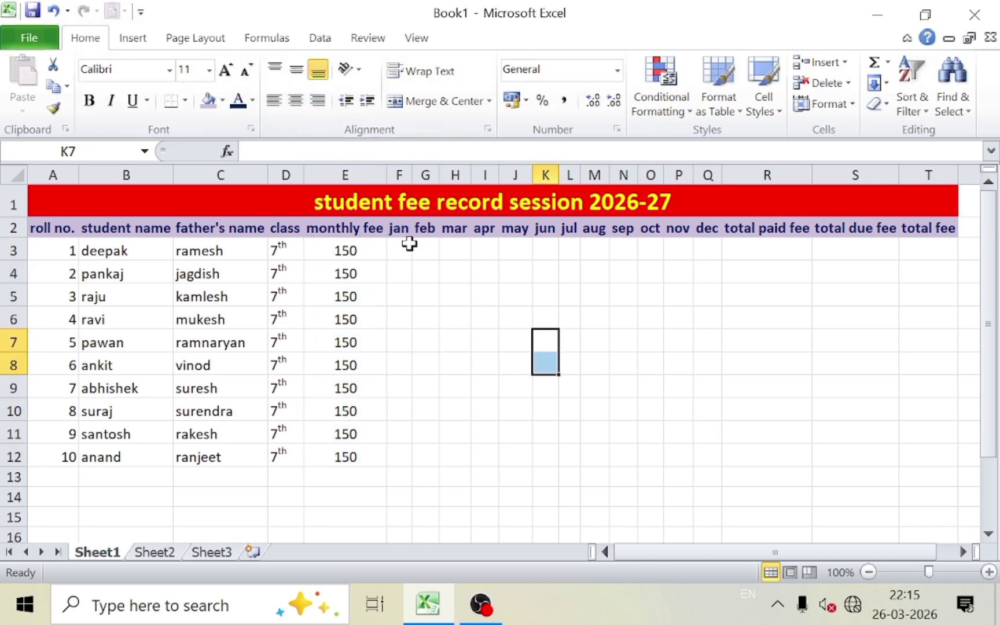
Step: Reapply list data validation with the source value 150 and an in-cell dropdown to the month cells F3:Q12
{"action": "left_click_drag", "start_coordinate": [401, 249], "coordinate": [707, 459]}
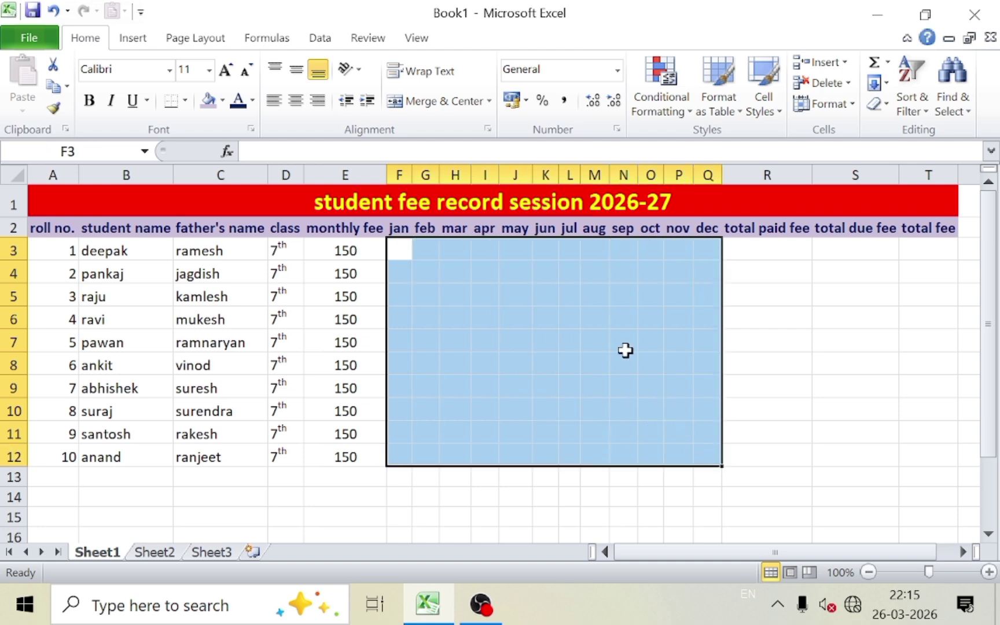
{"action": "left_click", "coordinate": [319, 39]}
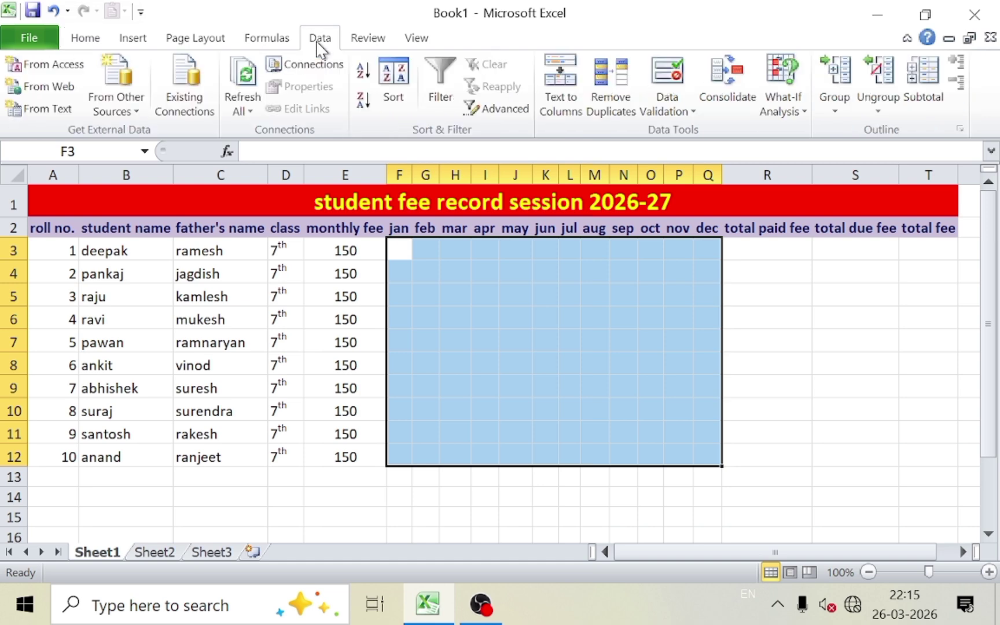
{"action": "left_click", "coordinate": [670, 109]}
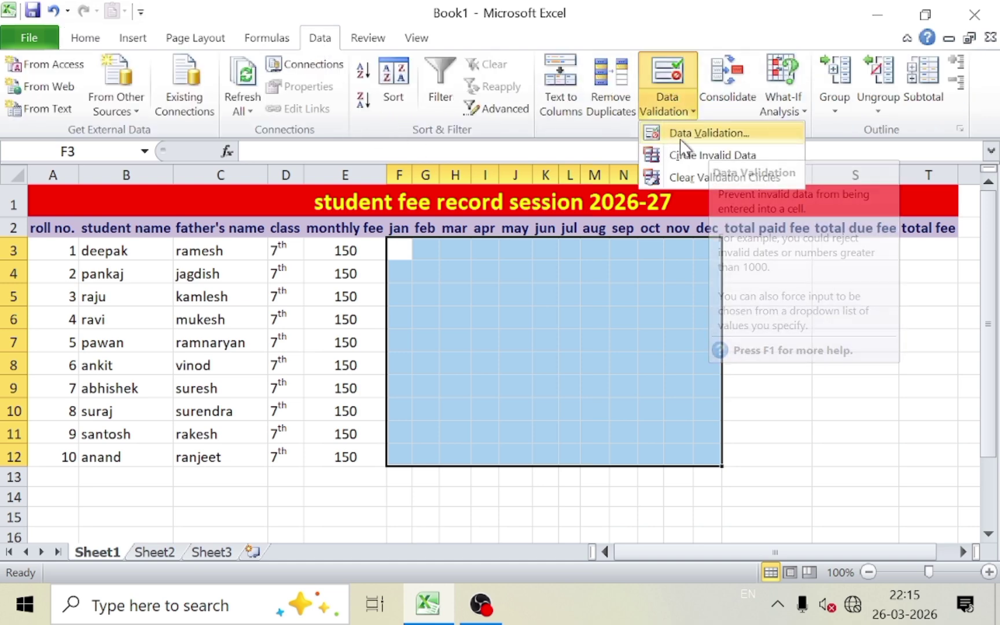
{"action": "left_click", "coordinate": [723, 134]}
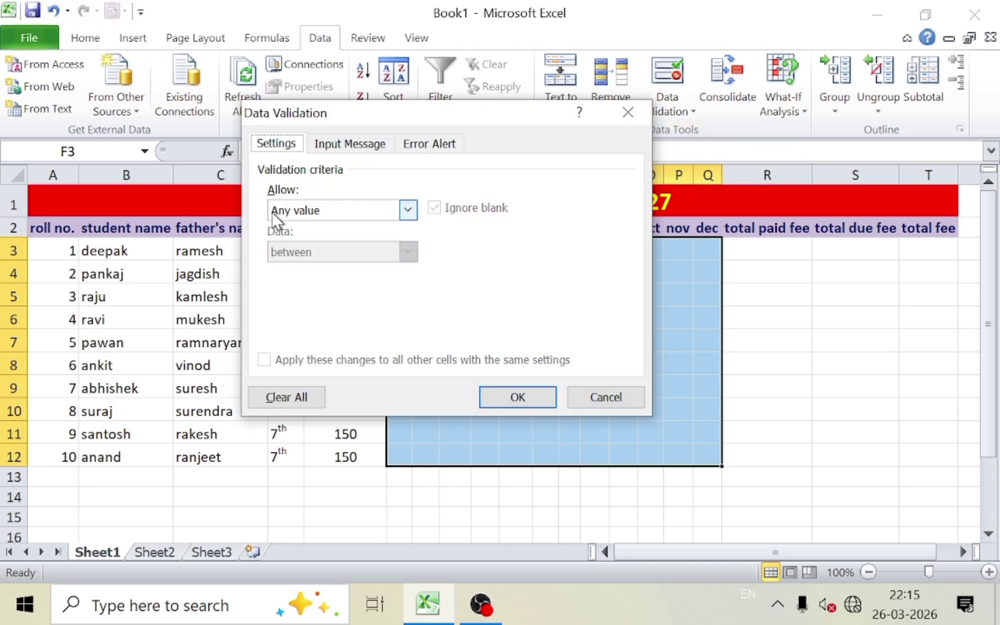
{"action": "left_click", "coordinate": [334, 212]}
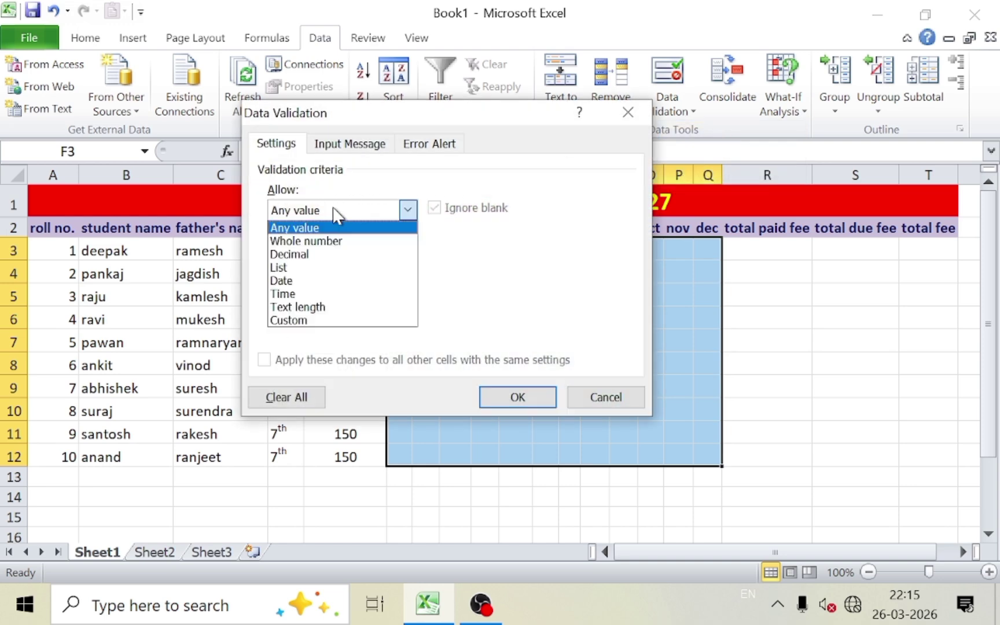
{"action": "left_click", "coordinate": [278, 268]}
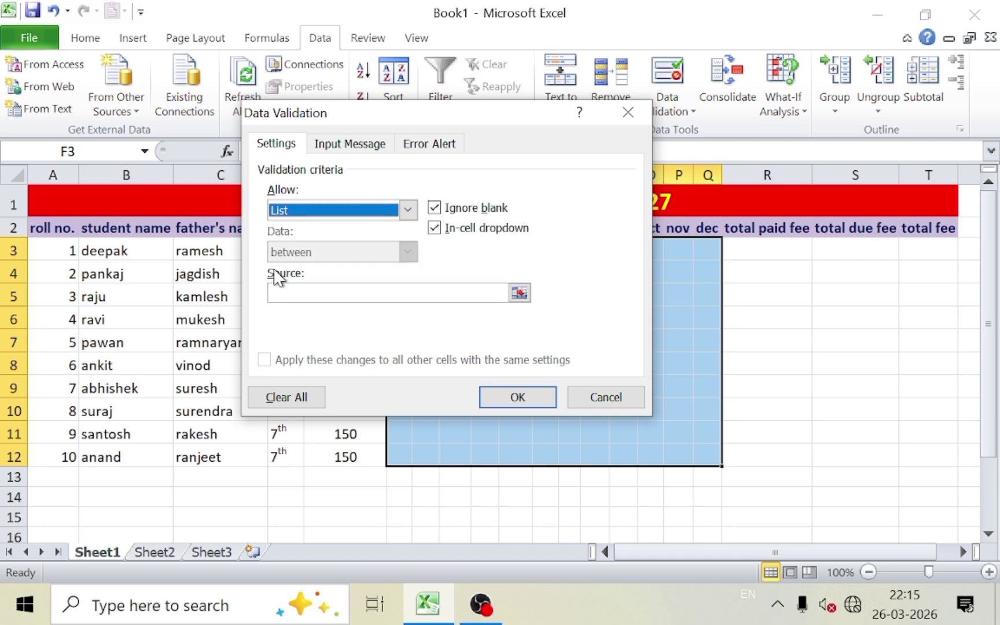
{"action": "left_click", "coordinate": [286, 295]}
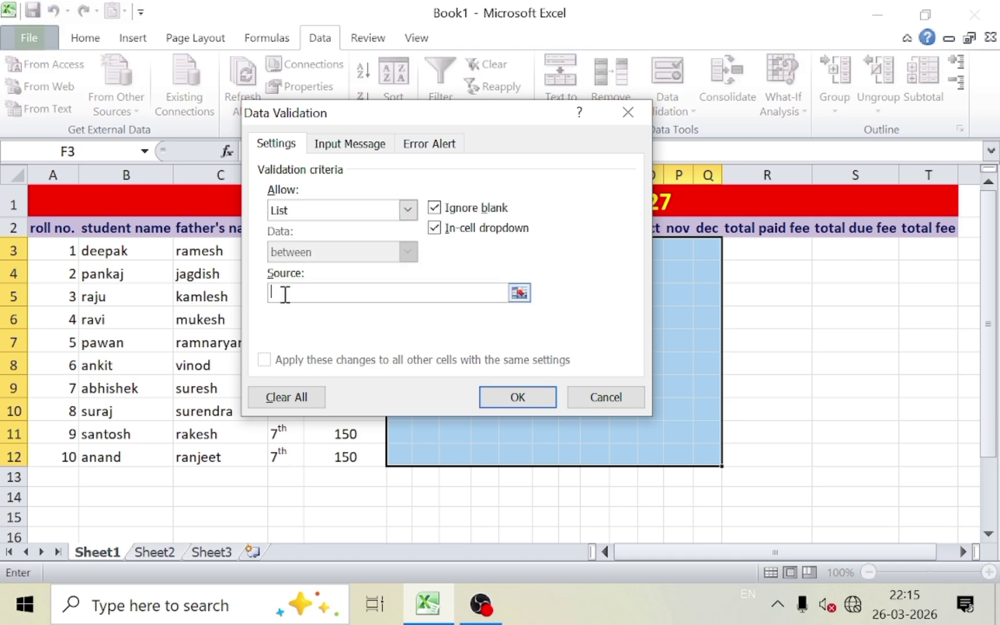
{"action": "type", "text": "150"}
{"action": "left_click", "coordinate": [497, 400]}
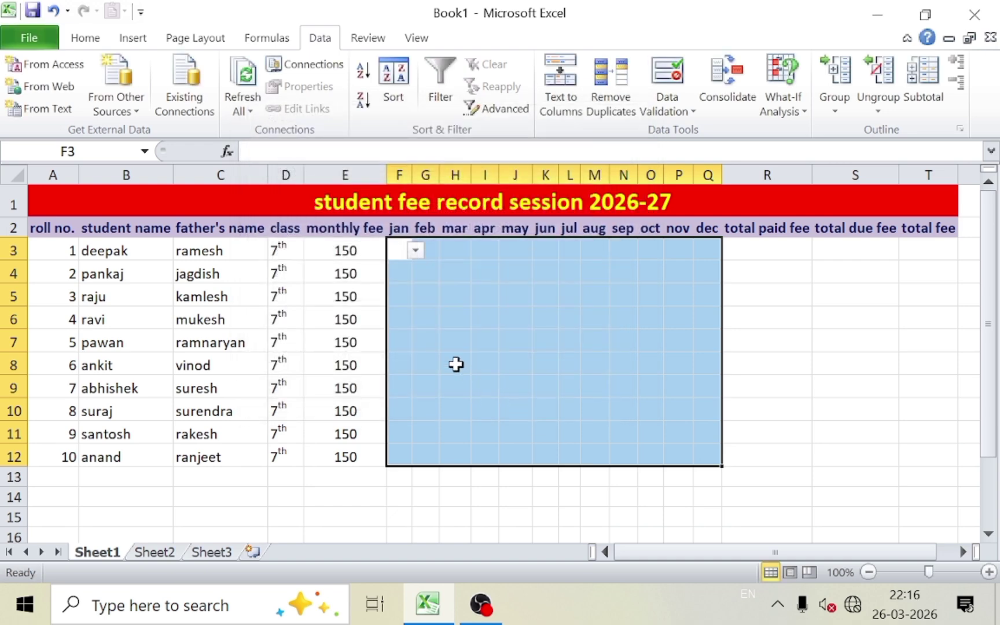
{"action": "left_click", "coordinate": [455, 364]}
{"action": "left_click", "coordinate": [485, 341]}
{"action": "left_click", "coordinate": [567, 341]}
{"action": "left_click", "coordinate": [547, 386]}
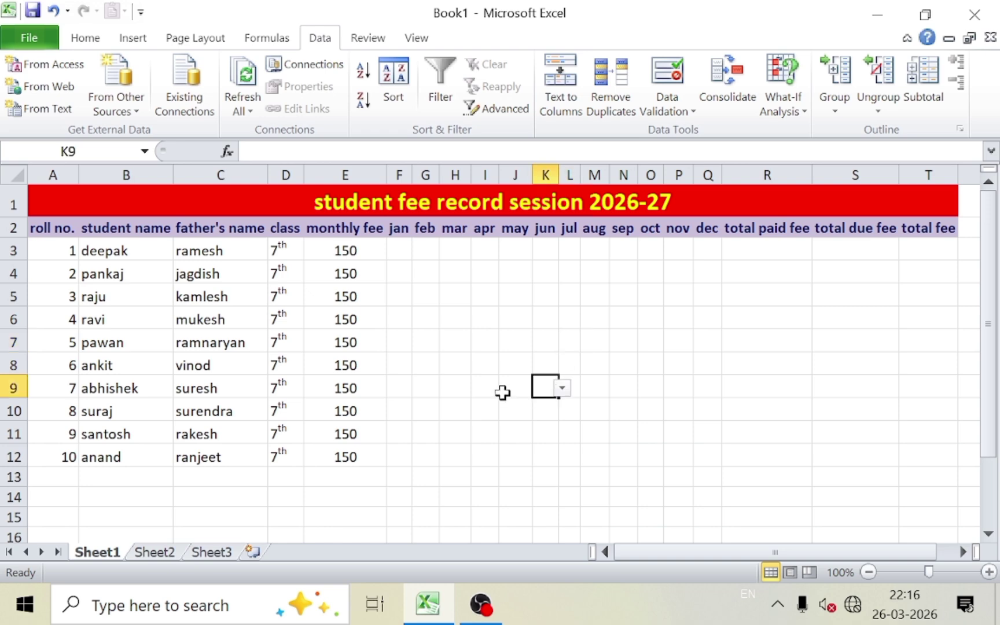
{"action": "left_click", "coordinate": [502, 392]}
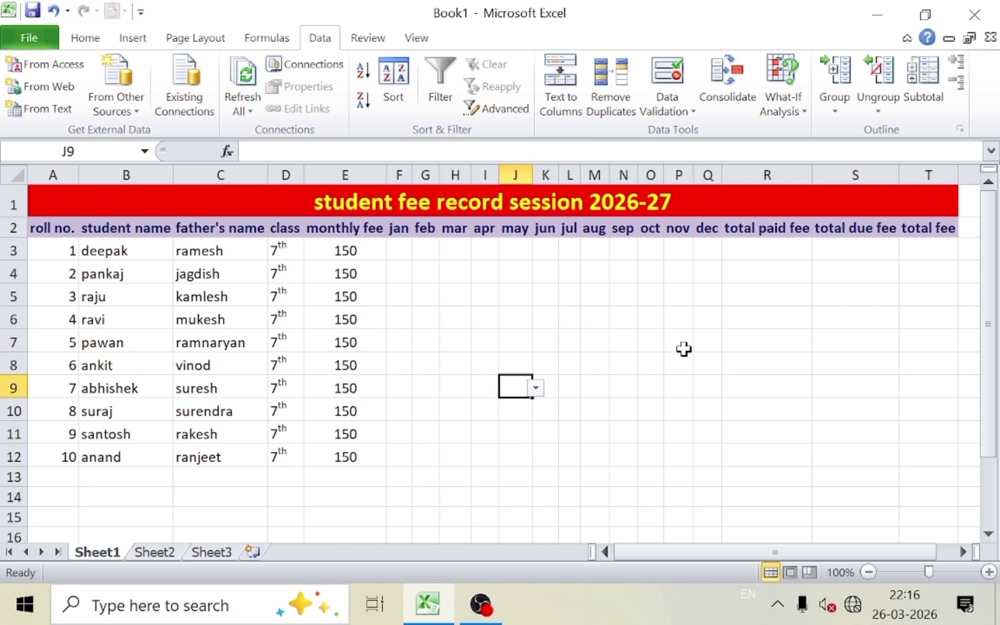
{"action": "left_click", "coordinate": [757, 253]}
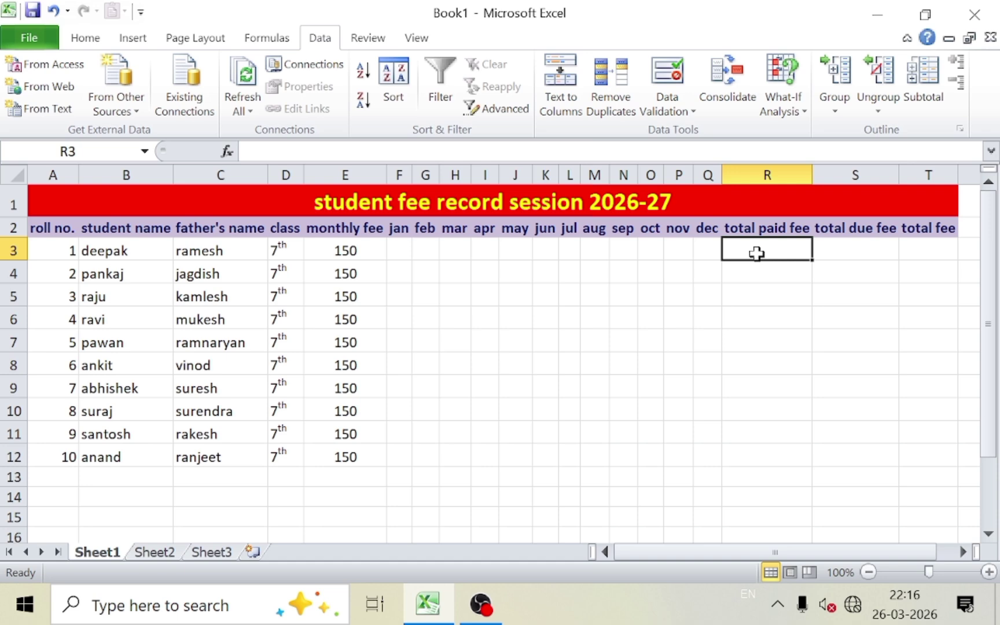
Step: Enter a total fee of 1000 in cells T3 and T4 and fill it down to T12
{"action": "left_click", "coordinate": [920, 248]}
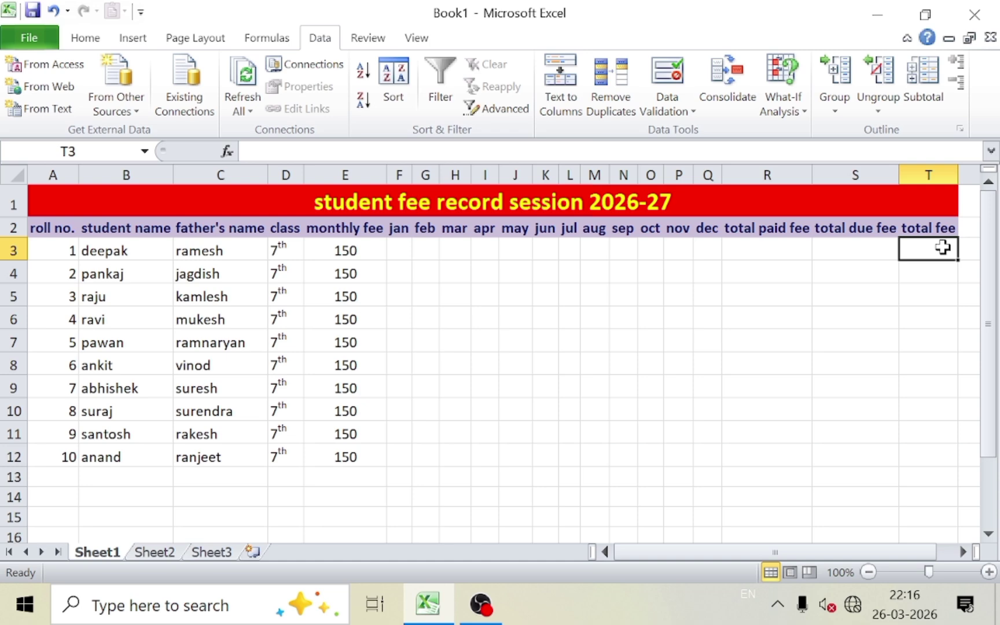
{"action": "type", "text": "1000"}
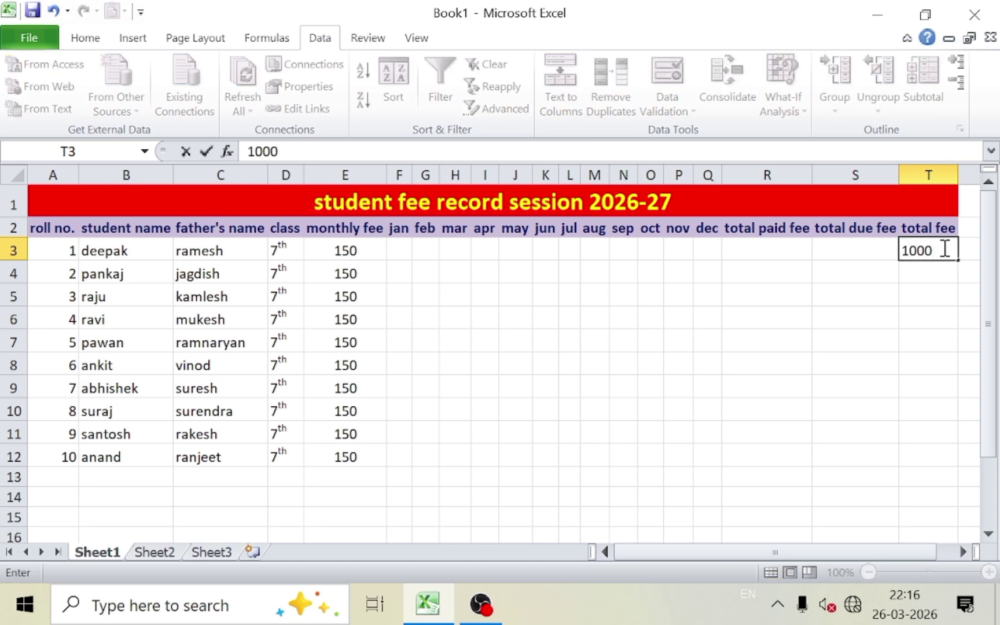
{"action": "left_click", "coordinate": [918, 287]}
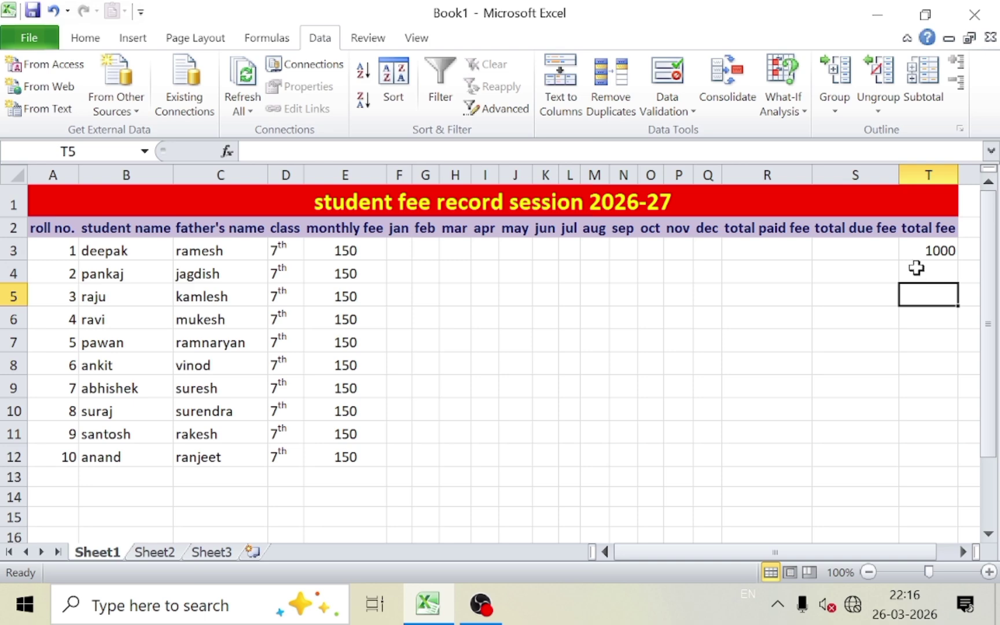
{"action": "left_click", "coordinate": [921, 278]}
{"action": "type", "text": "1000"}
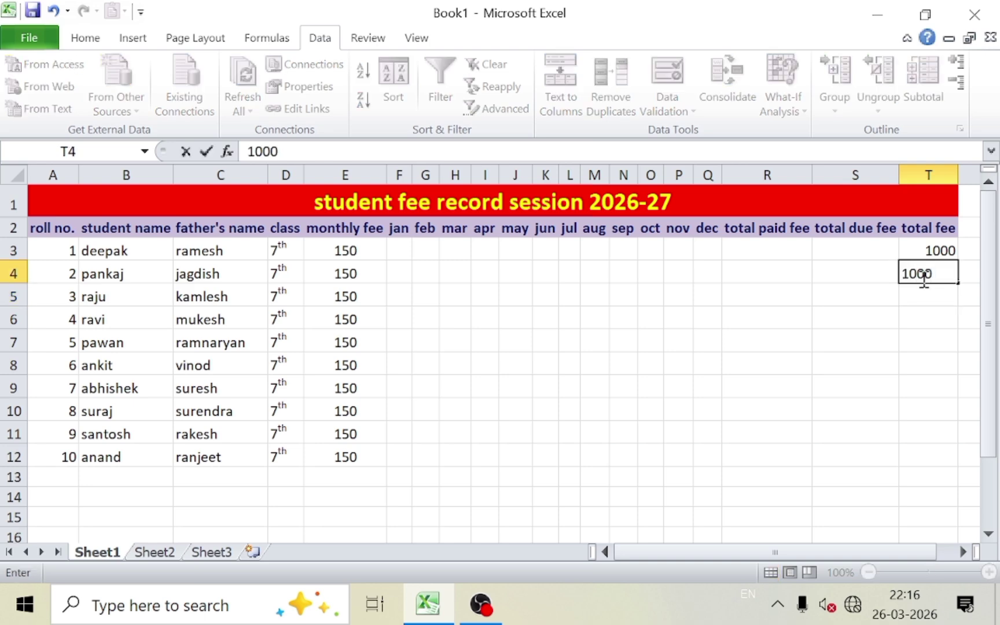
{"action": "left_click", "coordinate": [922, 319]}
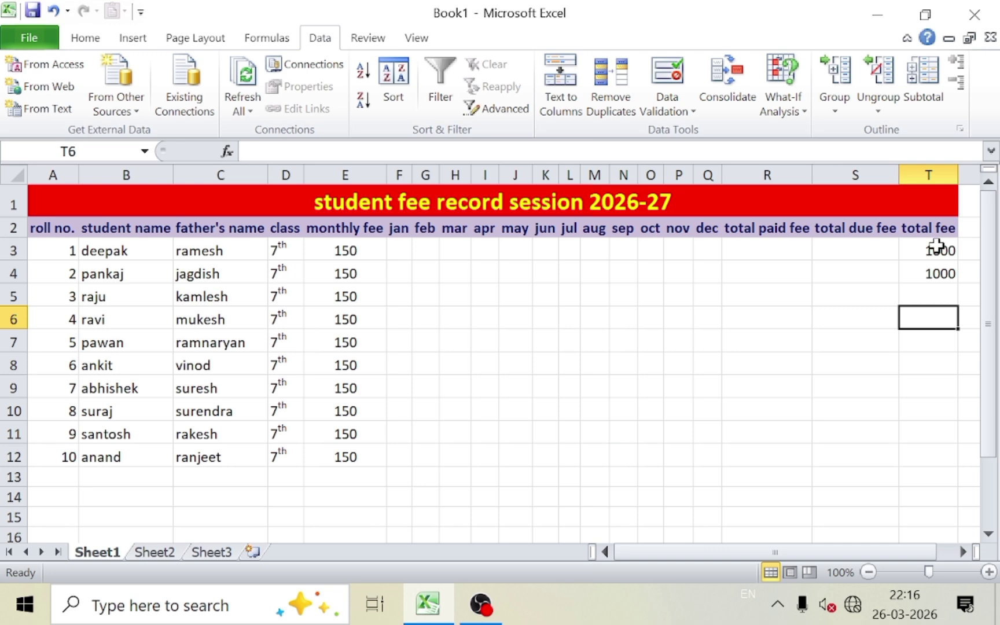
{"action": "left_click_drag", "start_coordinate": [933, 249], "coordinate": [961, 472]}
{"action": "left_click", "coordinate": [782, 403]}
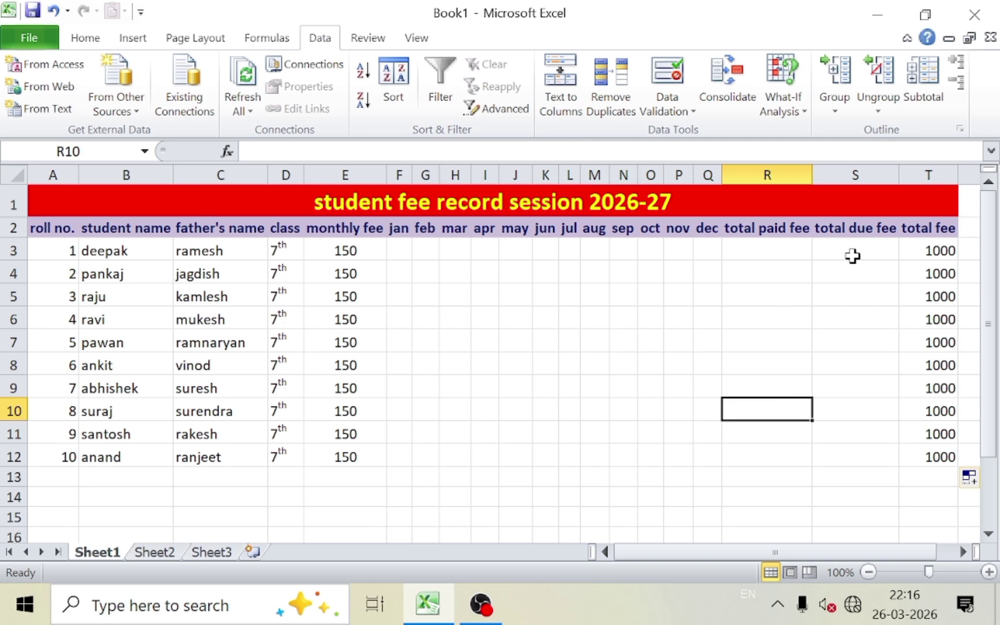
Step: Enter the formula =sum(F3:Q3) in the first student's total paid fee cell R3
{"action": "left_click", "coordinate": [834, 256]}
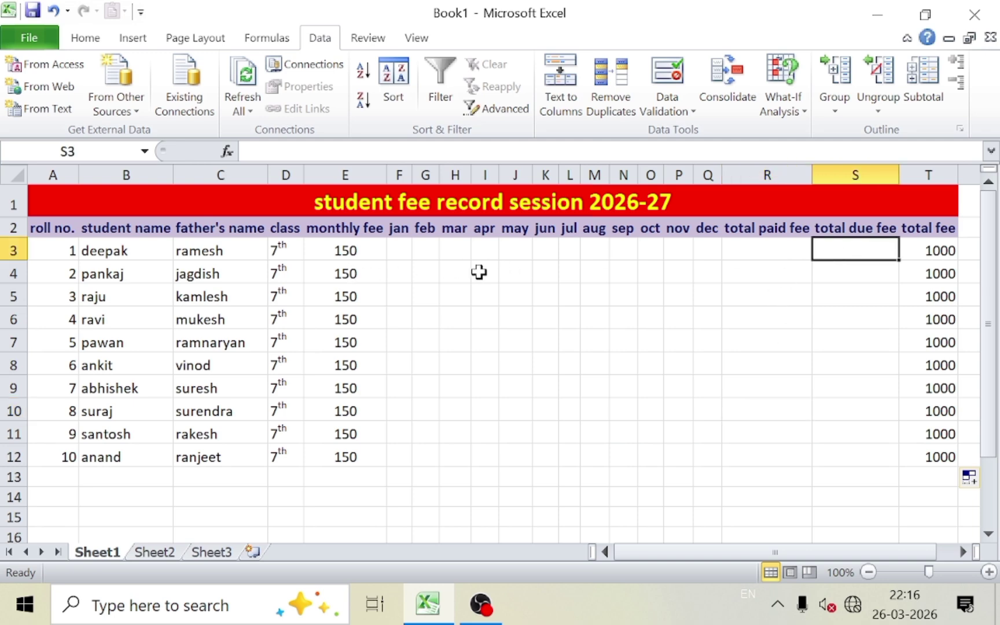
{"action": "left_click", "coordinate": [745, 249]}
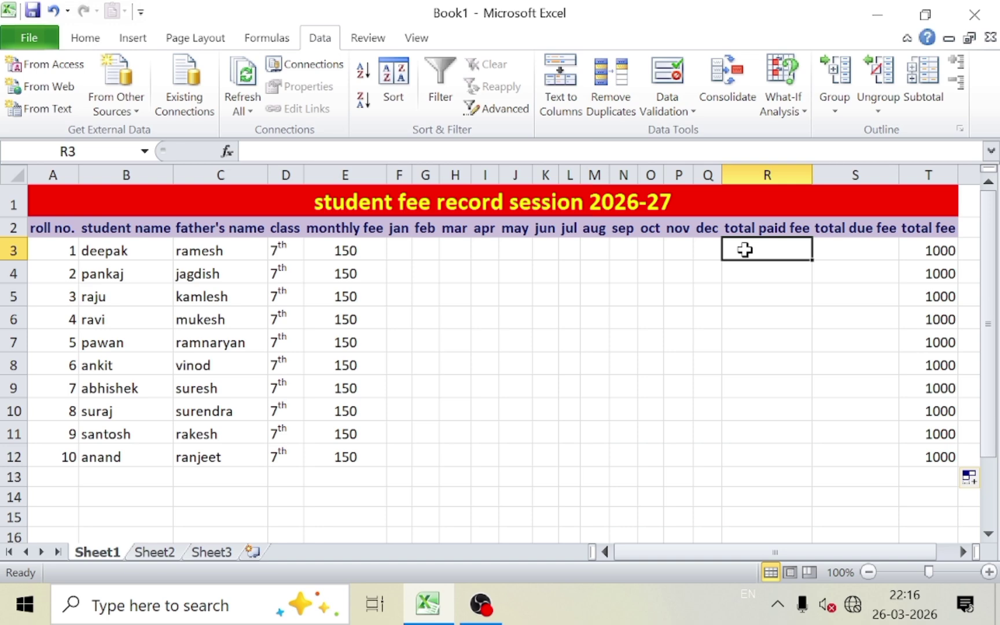
{"action": "type", "text": "="}
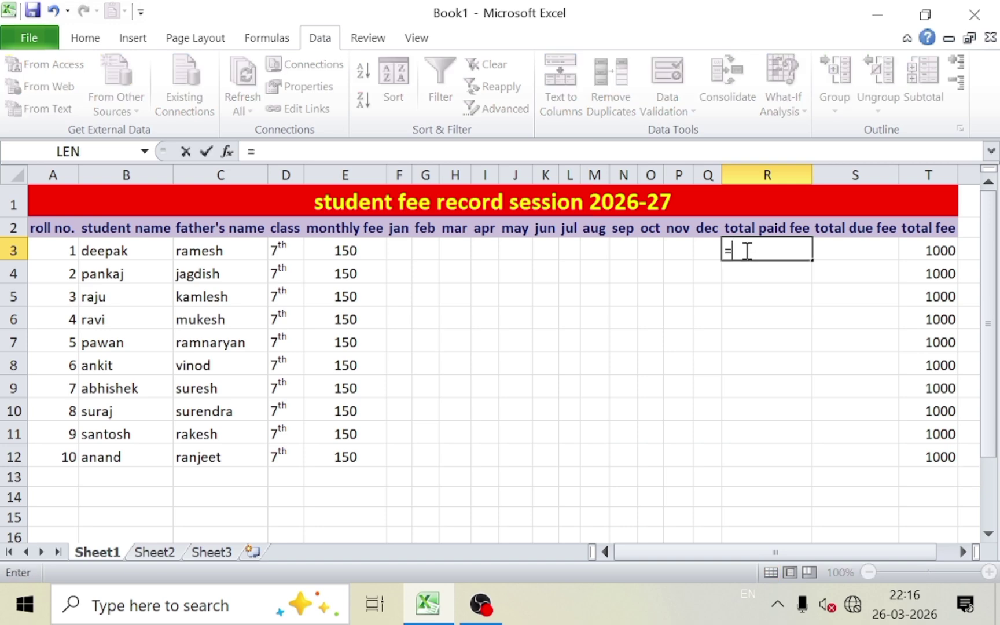
{"action": "type", "text": "sum"}
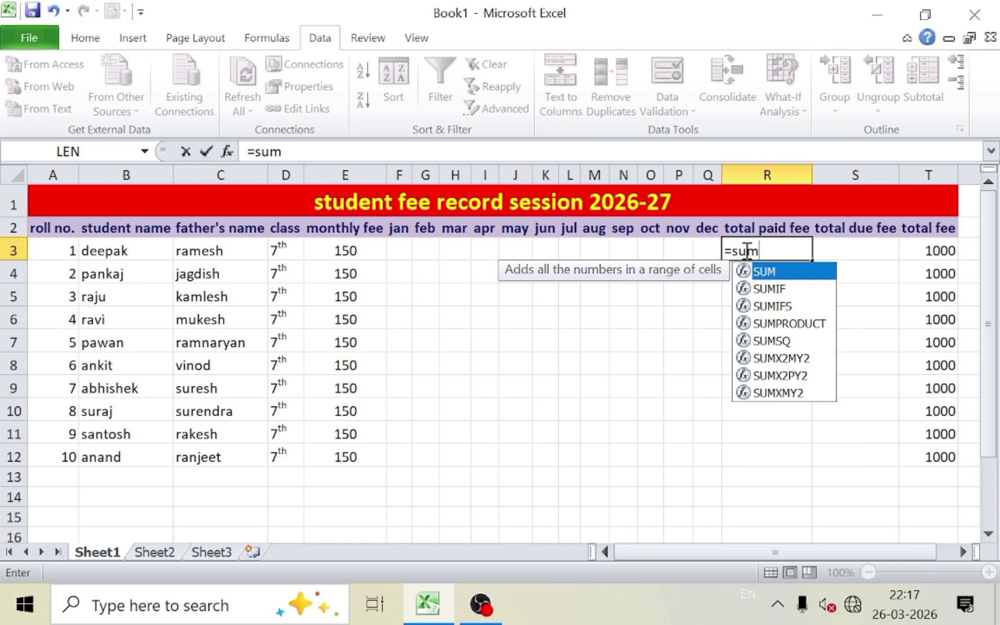
{"action": "type", "text": "("}
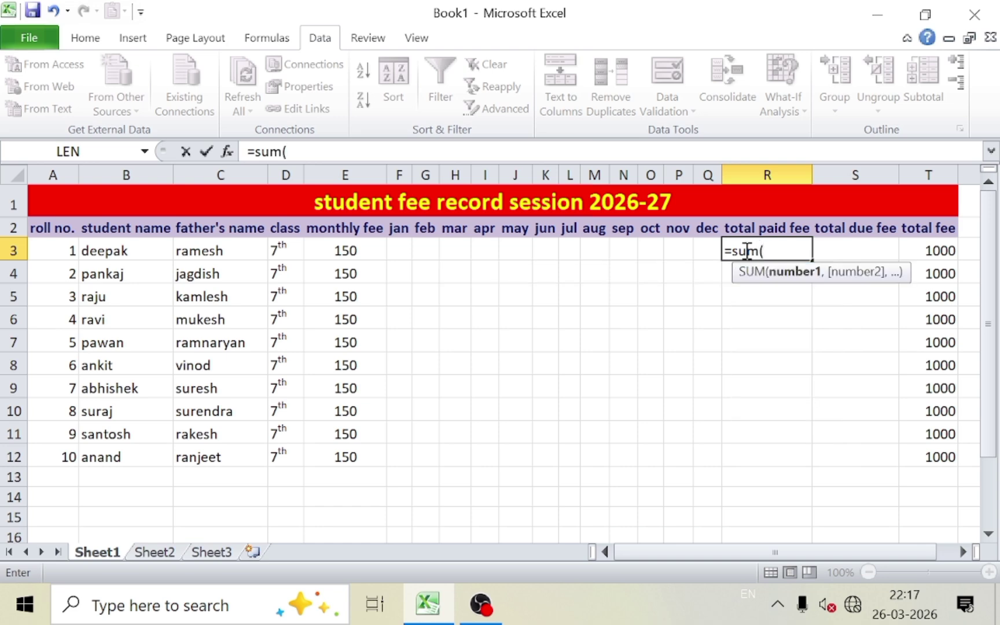
{"action": "left_click_drag", "start_coordinate": [396, 251], "coordinate": [709, 254]}
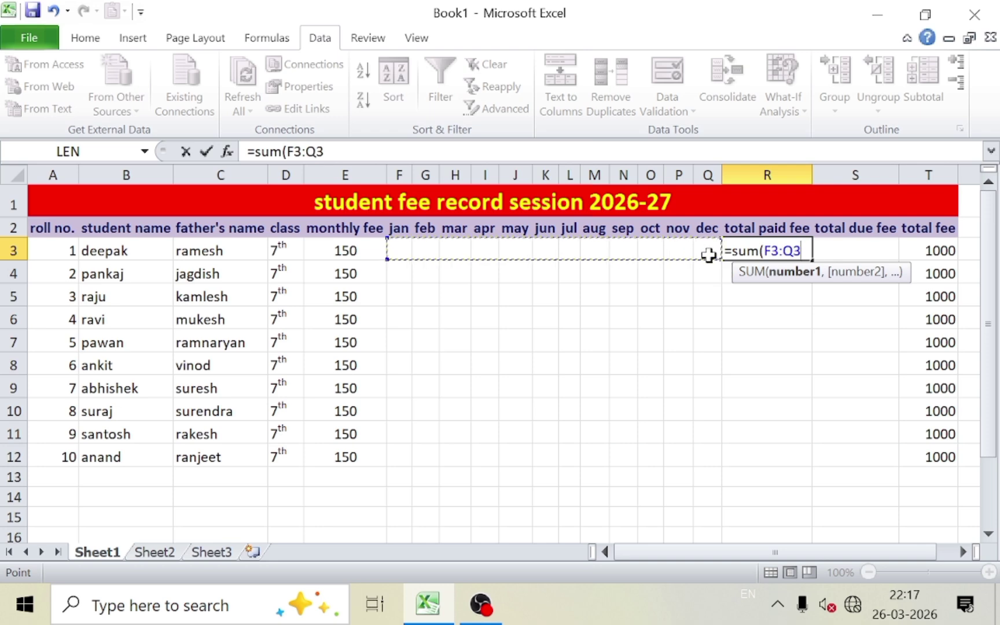
{"action": "type", "text": ")"}
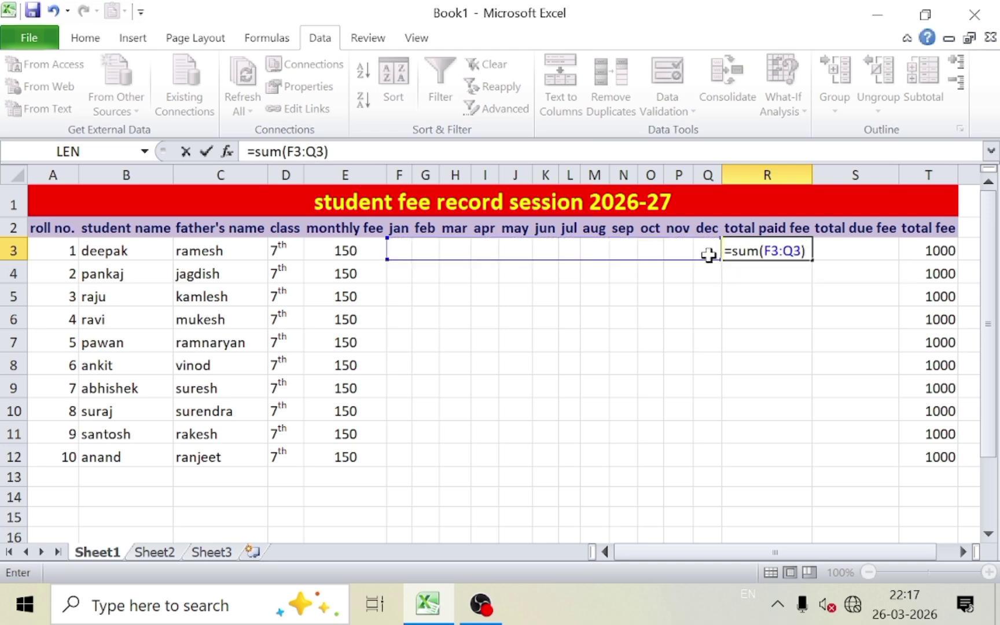
{"action": "key", "text": "Return"}
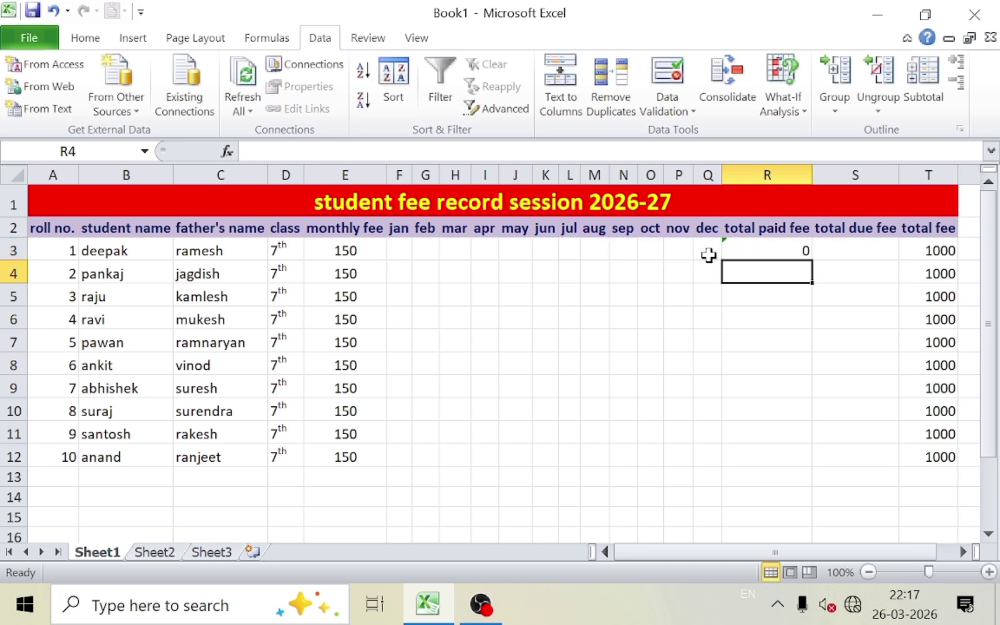
Step: Fill the total paid fee formula from R3 down to R12 for the remaining students
{"action": "left_click", "coordinate": [803, 250]}
{"action": "left_click_drag", "start_coordinate": [813, 261], "coordinate": [819, 461]}
{"action": "left_click", "coordinate": [853, 380]}
{"action": "left_click", "coordinate": [552, 347]}
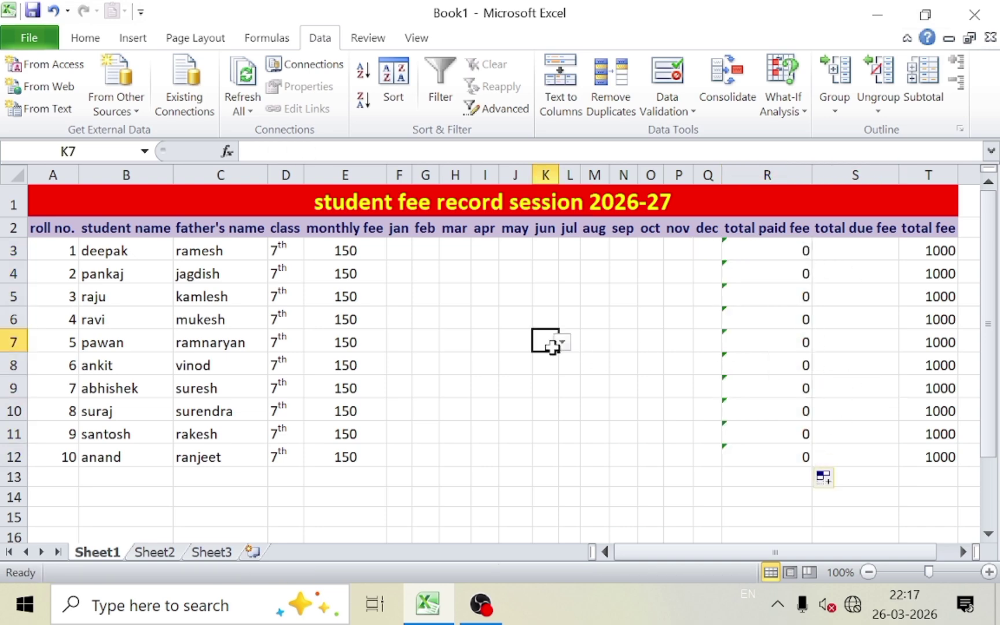
{"action": "left_click", "coordinate": [434, 347]}
{"action": "left_click", "coordinate": [481, 365]}
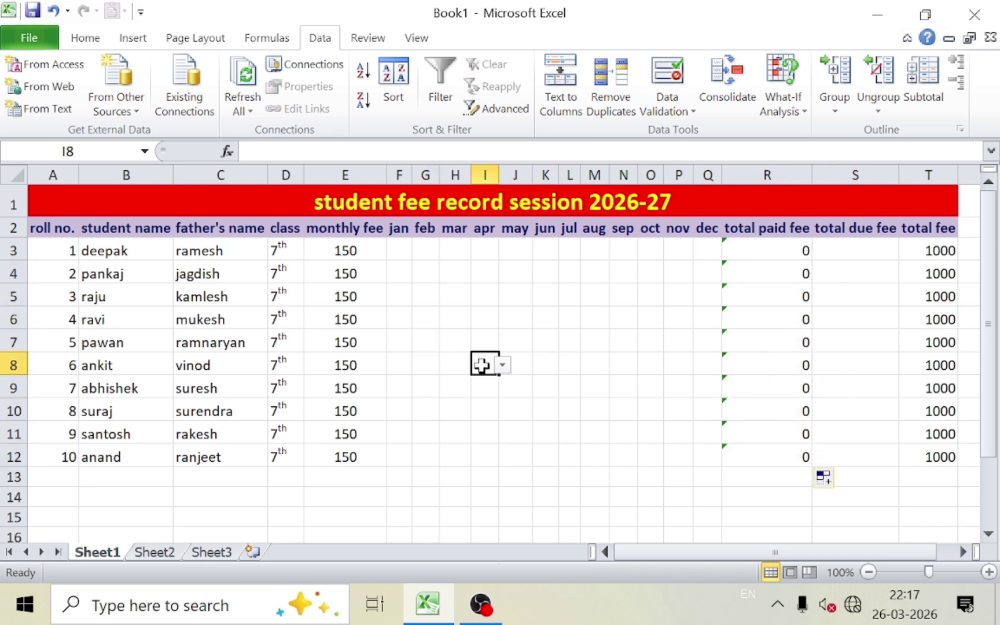
{"action": "left_click", "coordinate": [462, 301]}
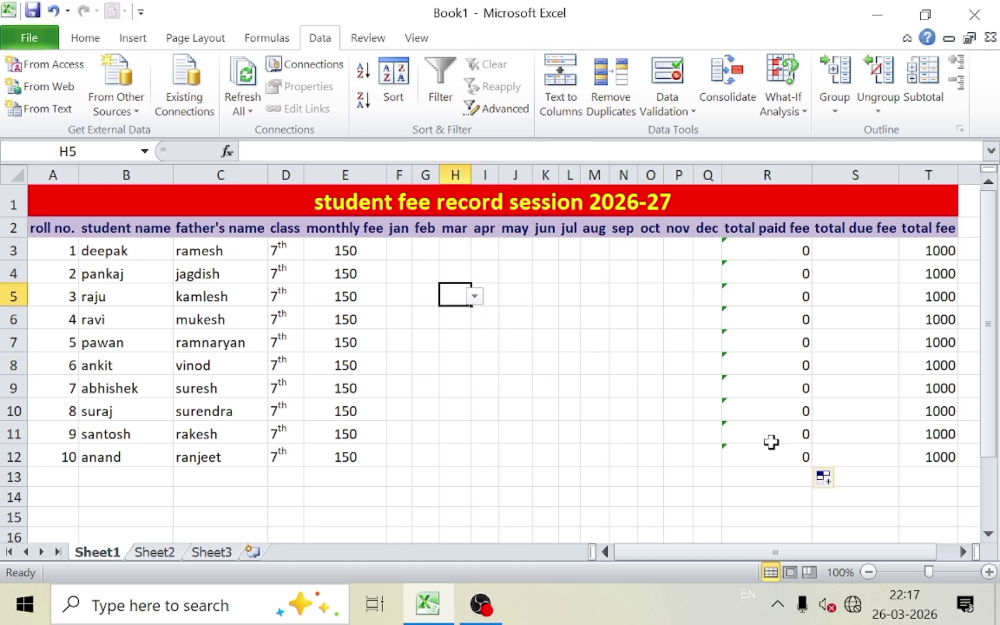
Step: Enter the formula =T3-R3 in the first student's total due fee cell S3
{"action": "left_click", "coordinate": [844, 259]}
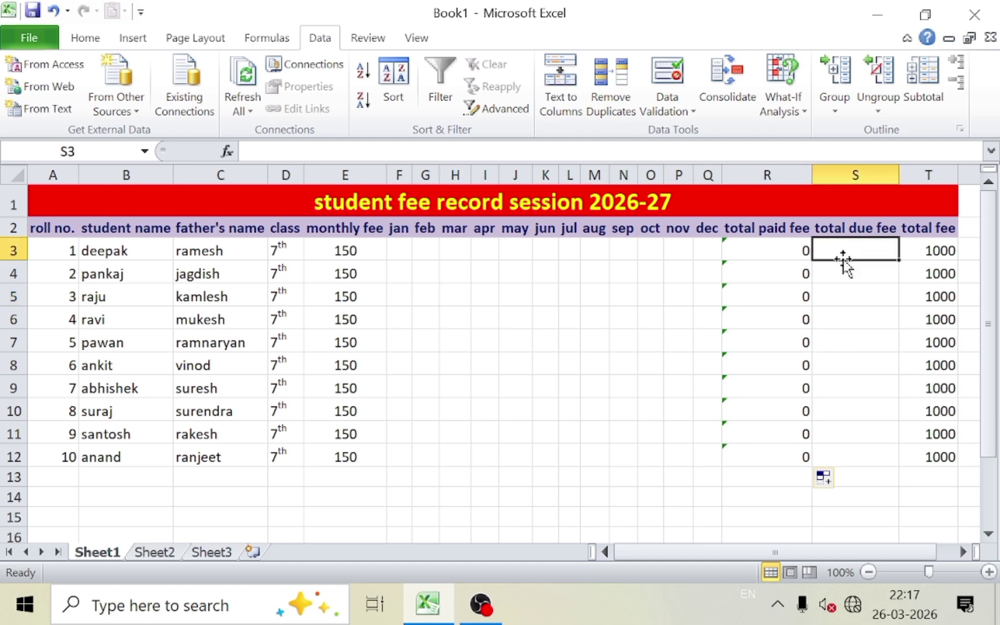
{"action": "type", "text": "="}
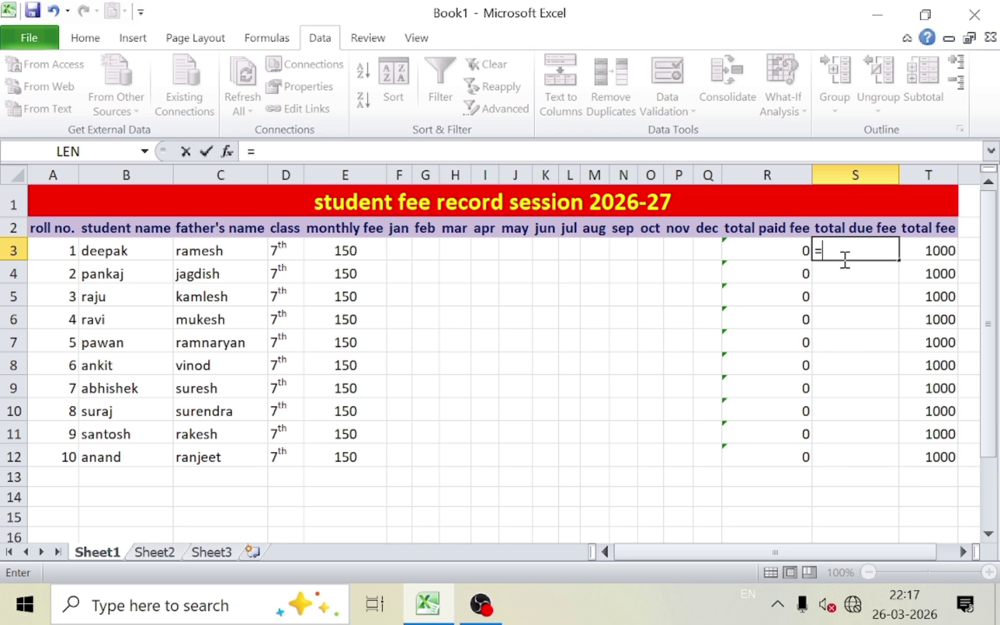
{"action": "left_click", "coordinate": [927, 251]}
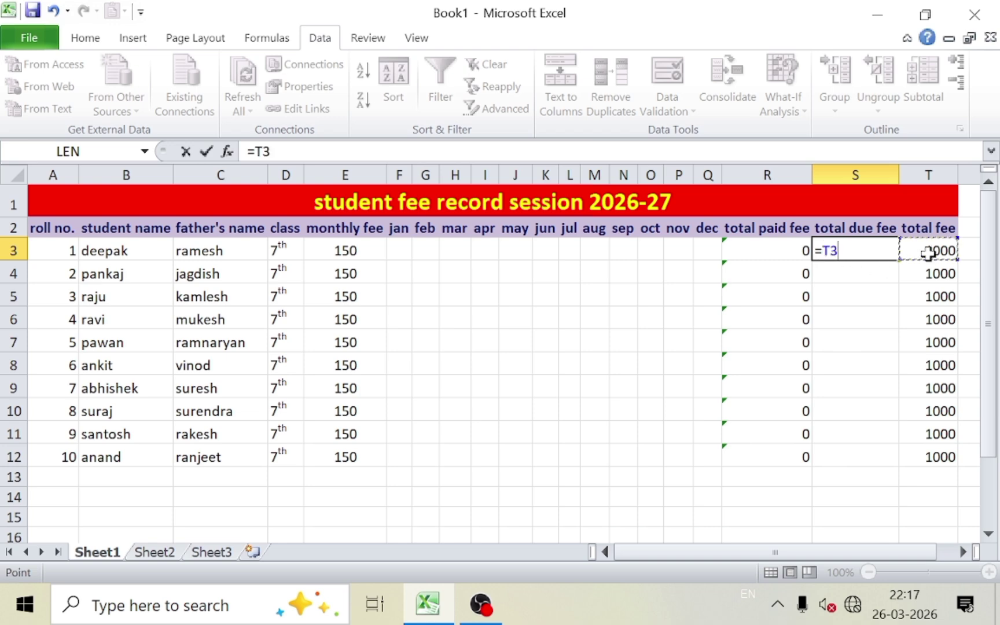
{"action": "type", "text": "-"}
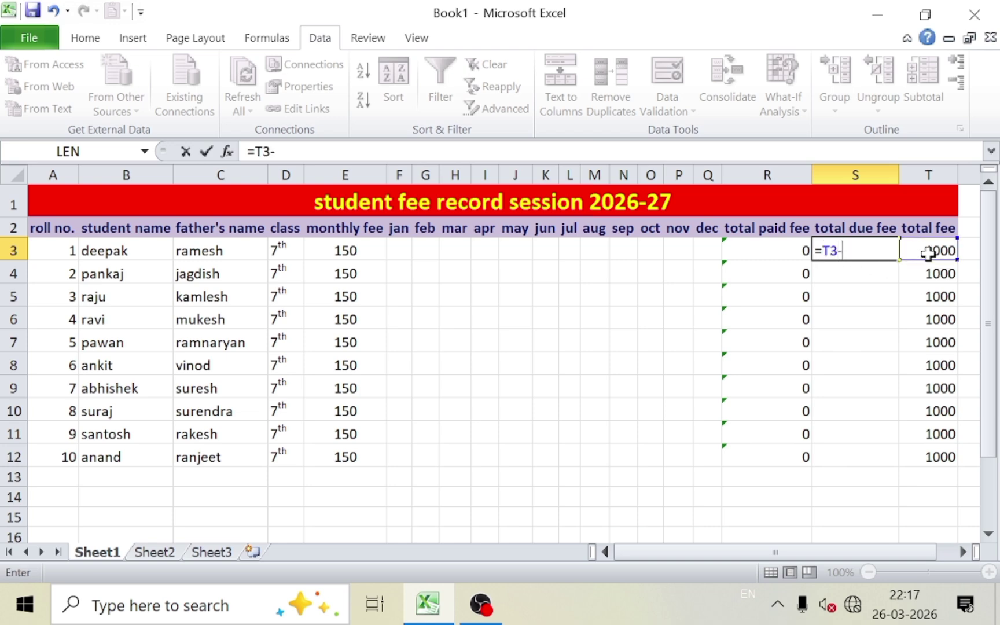
{"action": "left_click", "coordinate": [763, 251]}
{"action": "key", "text": "Return"}
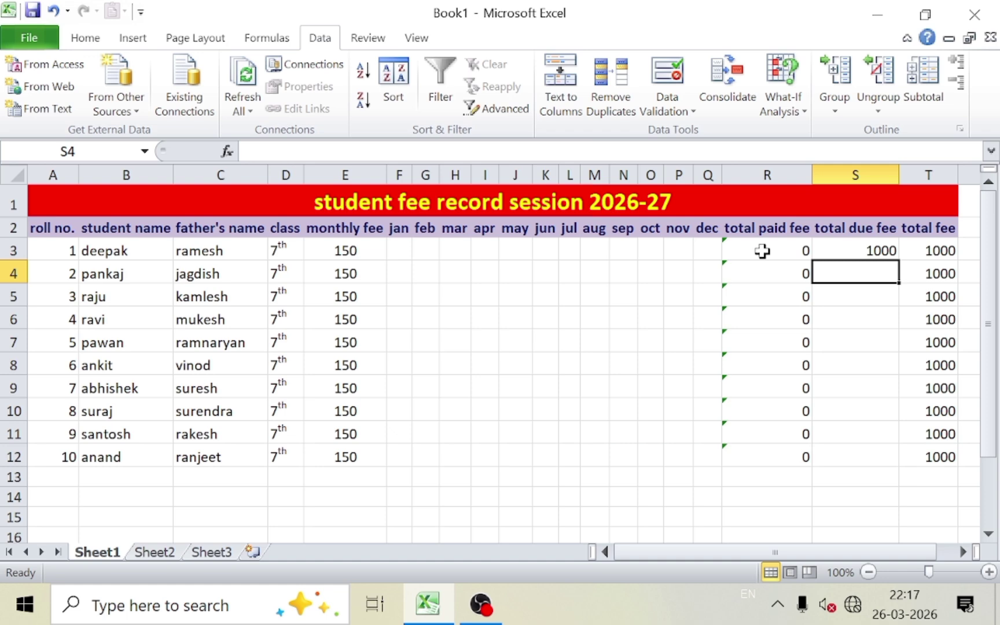
Step: Fill the total due fee formula from S3 down to S12 for the remaining students
{"action": "left_click", "coordinate": [841, 250]}
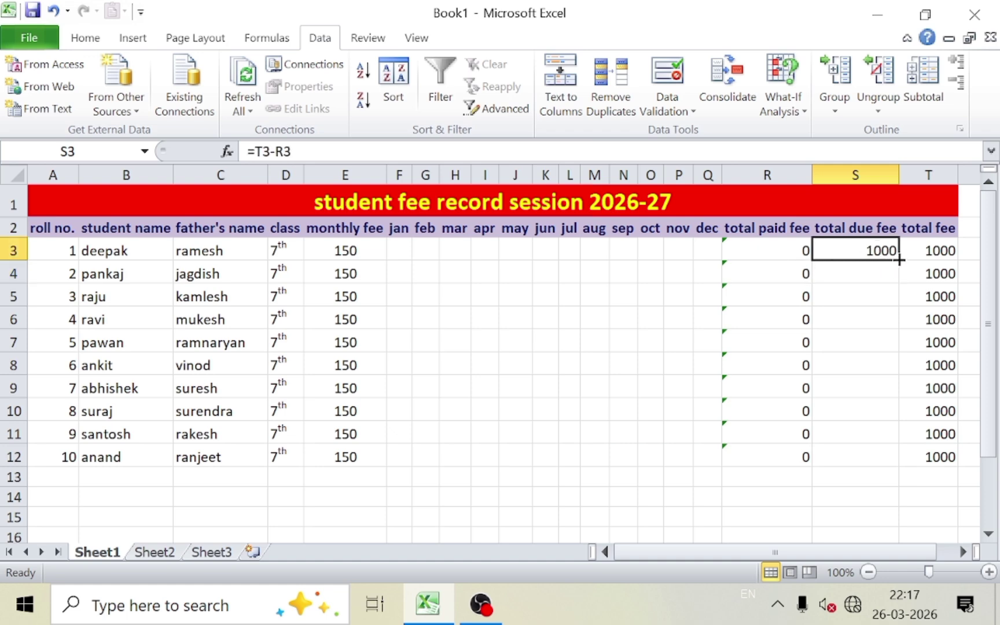
{"action": "left_click_drag", "start_coordinate": [899, 261], "coordinate": [896, 464]}
{"action": "left_click", "coordinate": [591, 449]}
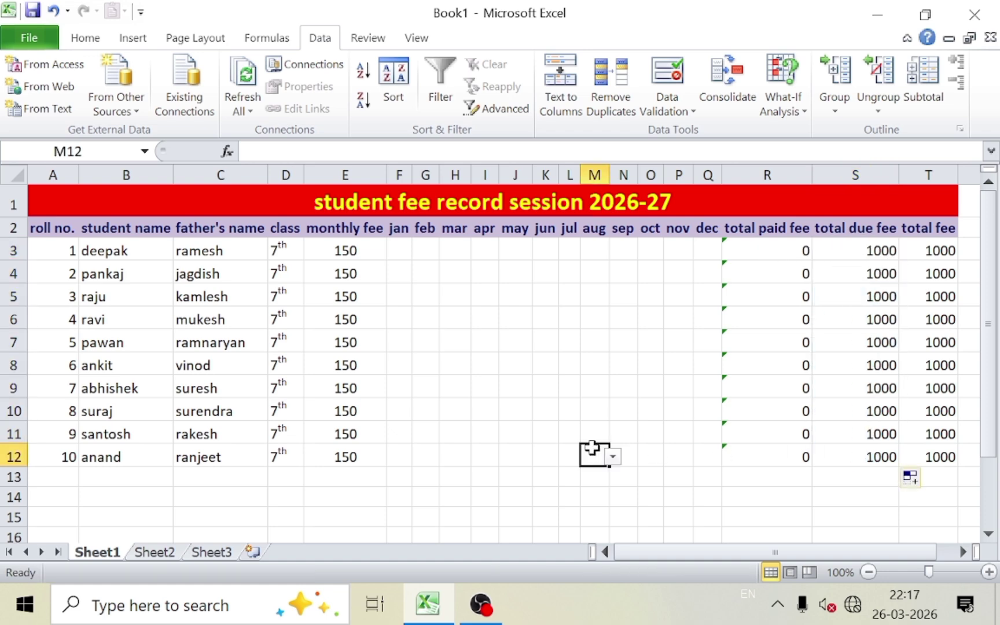
Step: Choose 150 from the dropdown in F3 as the first student's January fee
{"action": "left_click", "coordinate": [401, 253]}
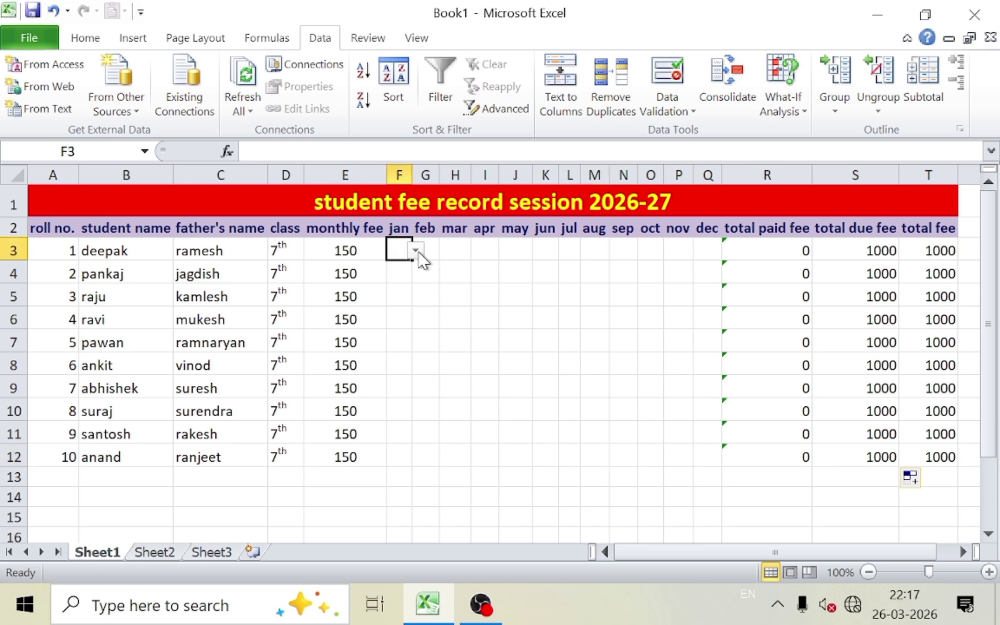
{"action": "left_click", "coordinate": [415, 250]}
{"action": "left_click", "coordinate": [402, 266]}
{"action": "left_click", "coordinate": [399, 295]}
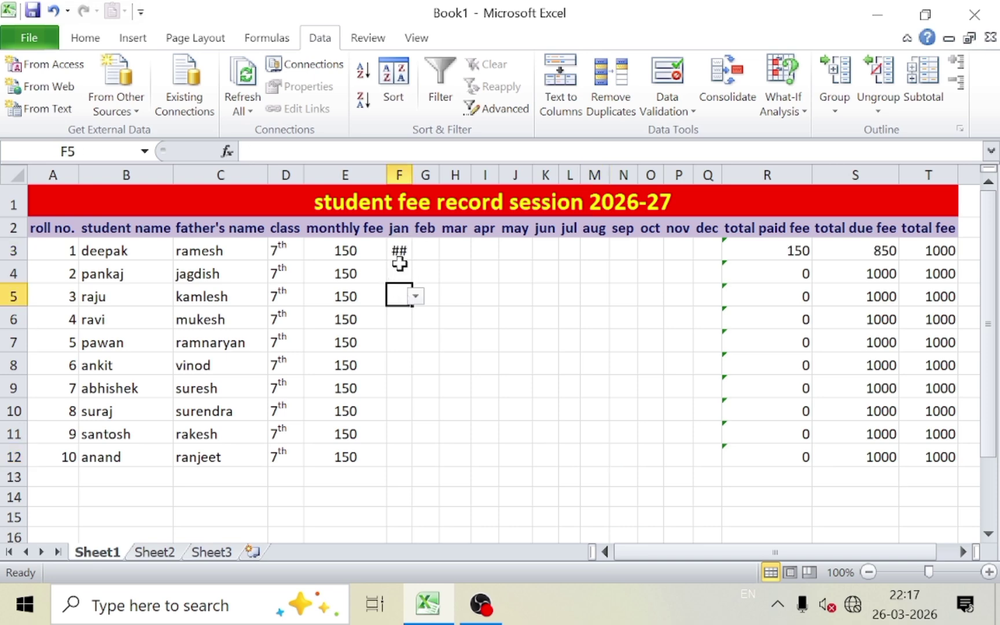
Step: Autofit the month columns F to Q and check the first student's paid, due and total fee cells
{"action": "left_click_drag", "start_coordinate": [399, 175], "coordinate": [709, 172]}
{"action": "double_click", "coordinate": [694, 175]}
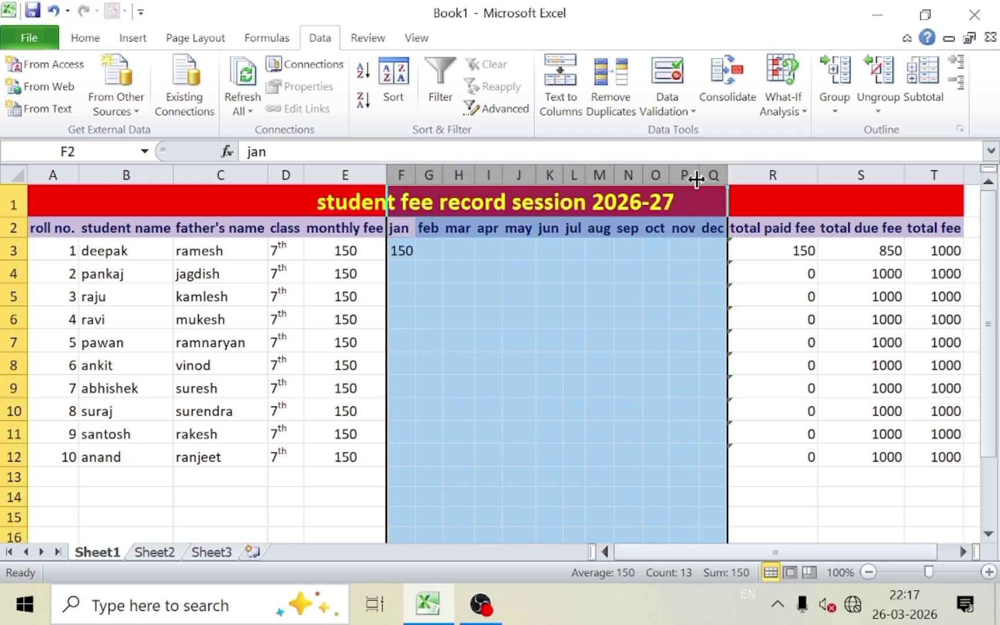
{"action": "left_click", "coordinate": [576, 336]}
{"action": "left_click", "coordinate": [763, 253]}
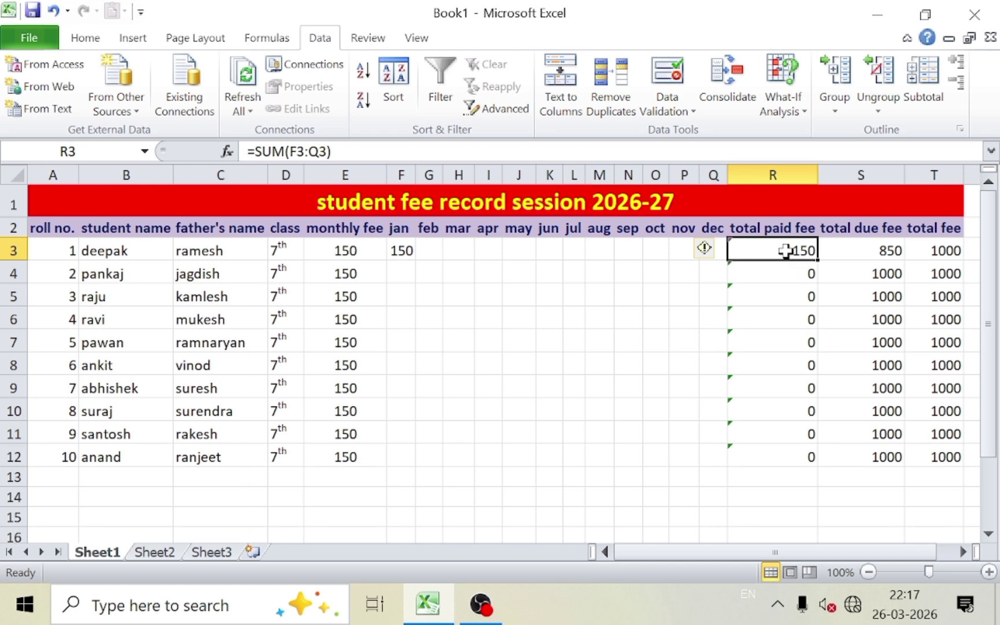
{"action": "left_click", "coordinate": [834, 251]}
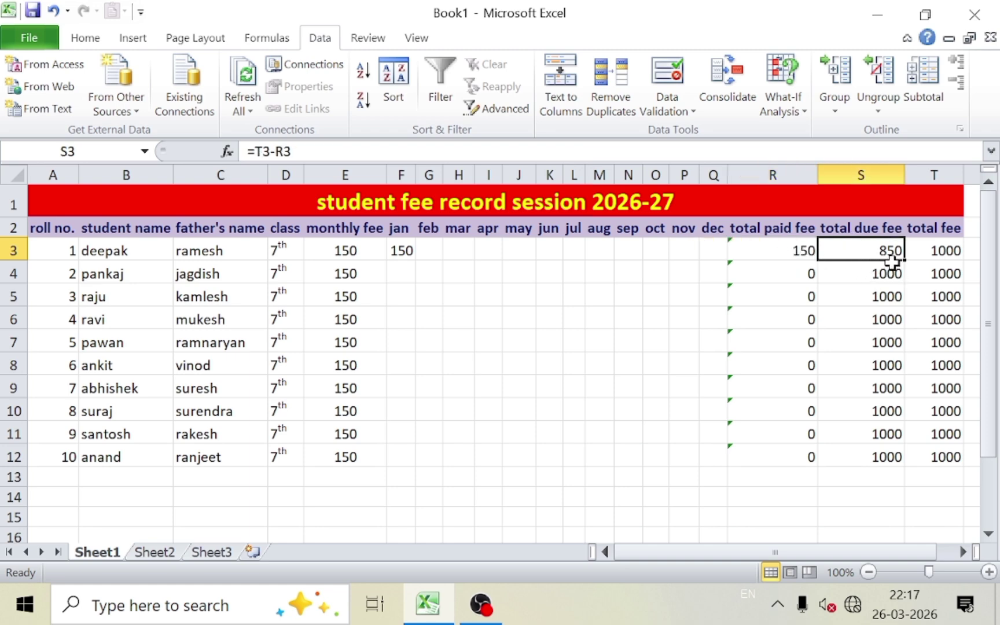
{"action": "left_click", "coordinate": [931, 256]}
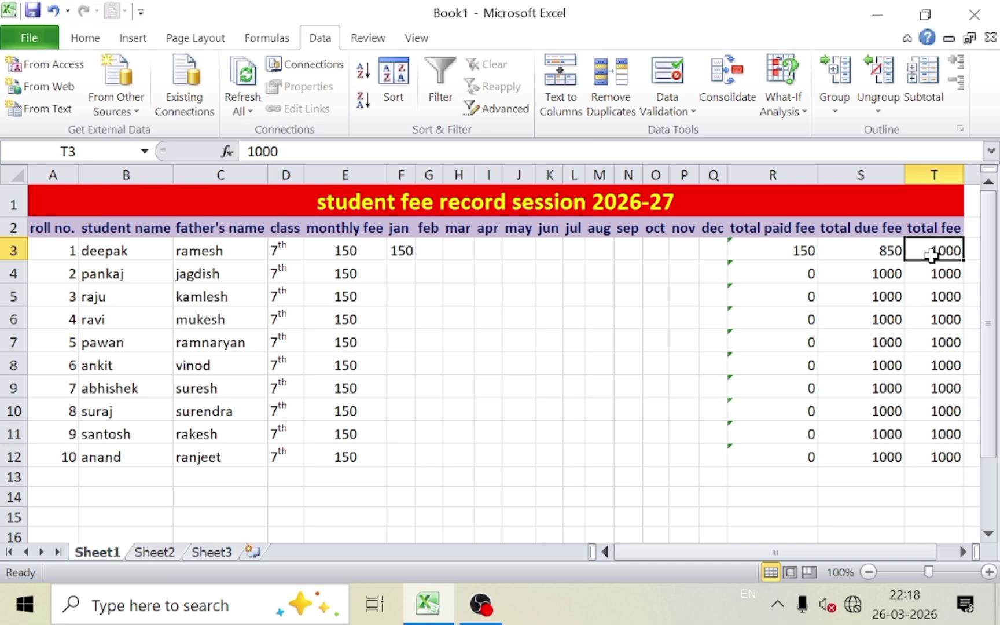
Step: Choose 150 from the dropdown in H3 as the first student's March fee and check the paid and due totals
{"action": "left_click", "coordinate": [458, 252]}
{"action": "left_click", "coordinate": [477, 250]}
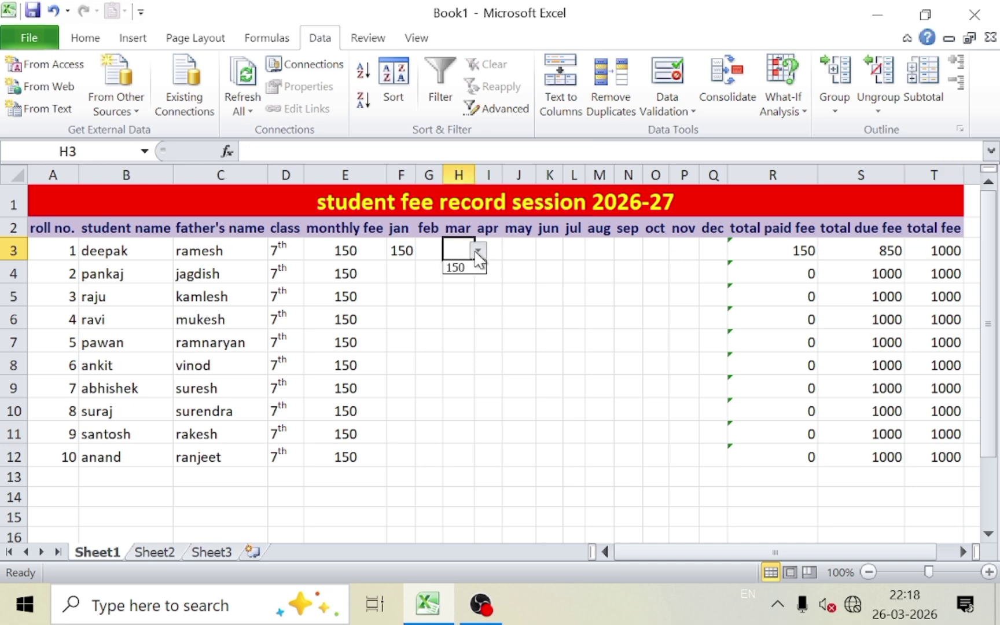
{"action": "left_click", "coordinate": [464, 270]}
{"action": "left_click", "coordinate": [461, 273]}
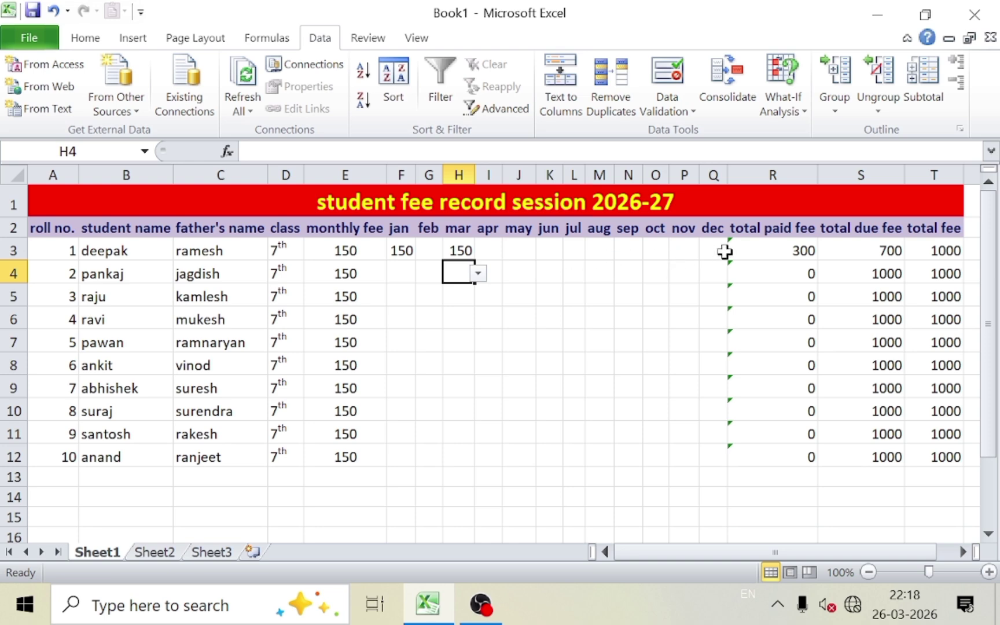
{"action": "left_click", "coordinate": [756, 251]}
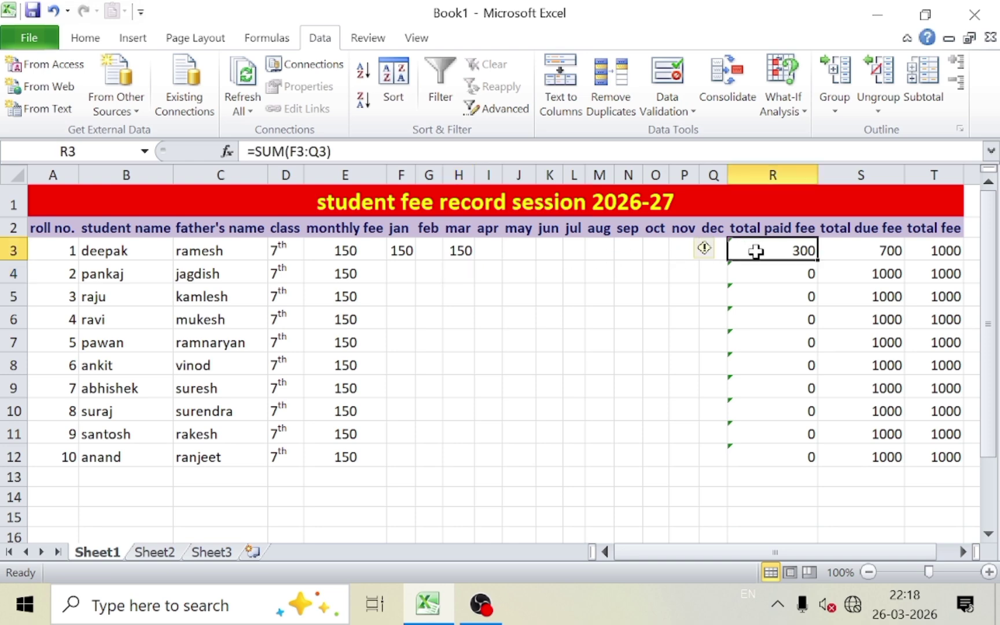
{"action": "left_click", "coordinate": [865, 258]}
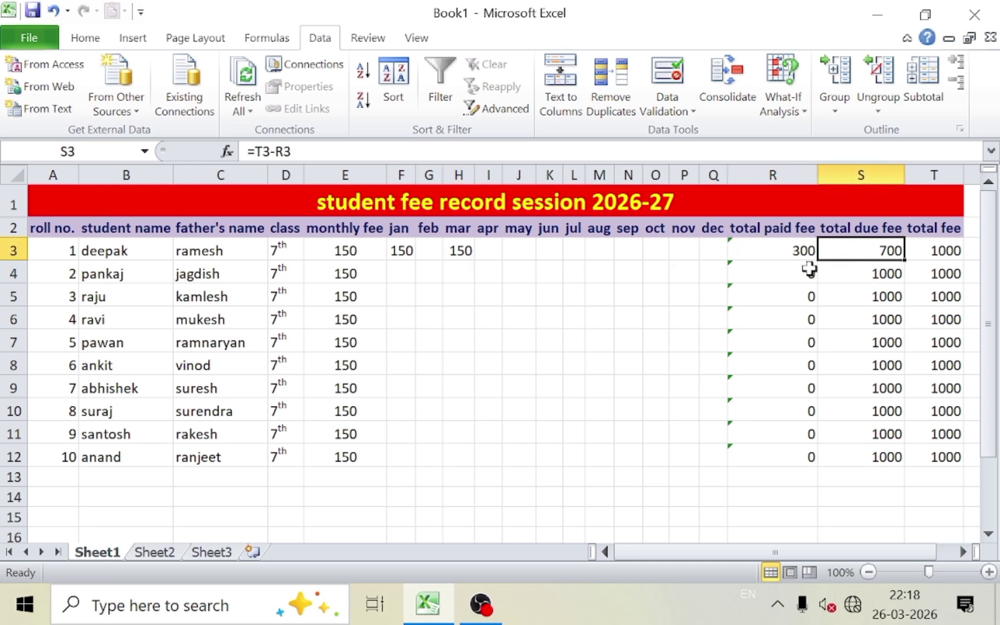
Step: Choose 150 from the dropdown in G6 as the fourth student's February fee and autofit column G
{"action": "left_click", "coordinate": [439, 322]}
{"action": "left_click", "coordinate": [447, 320]}
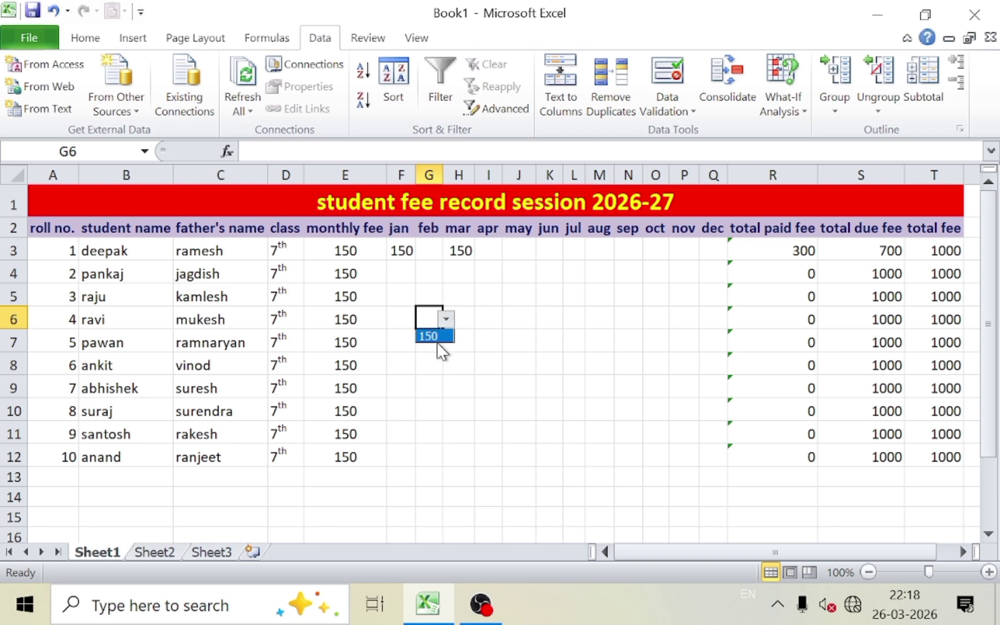
{"action": "left_click", "coordinate": [447, 321]}
{"action": "left_click", "coordinate": [447, 322]}
{"action": "left_click", "coordinate": [431, 337]}
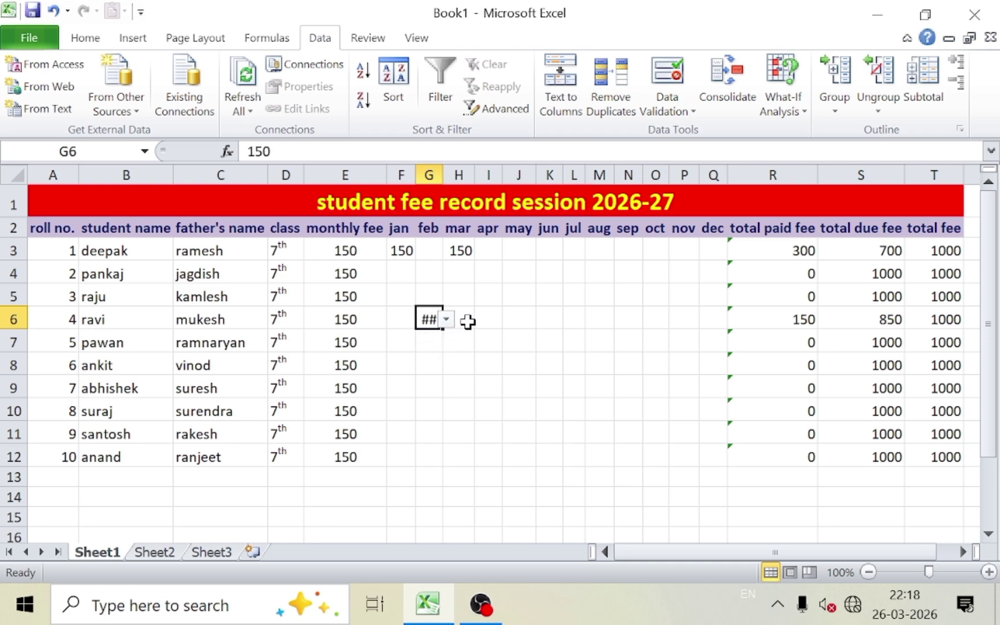
{"action": "double_click", "coordinate": [442, 176]}
Step: Choose 150 for the fourth student's May and August fees in J6 and M6, and check that row's due fee
{"action": "left_click", "coordinate": [516, 328]}
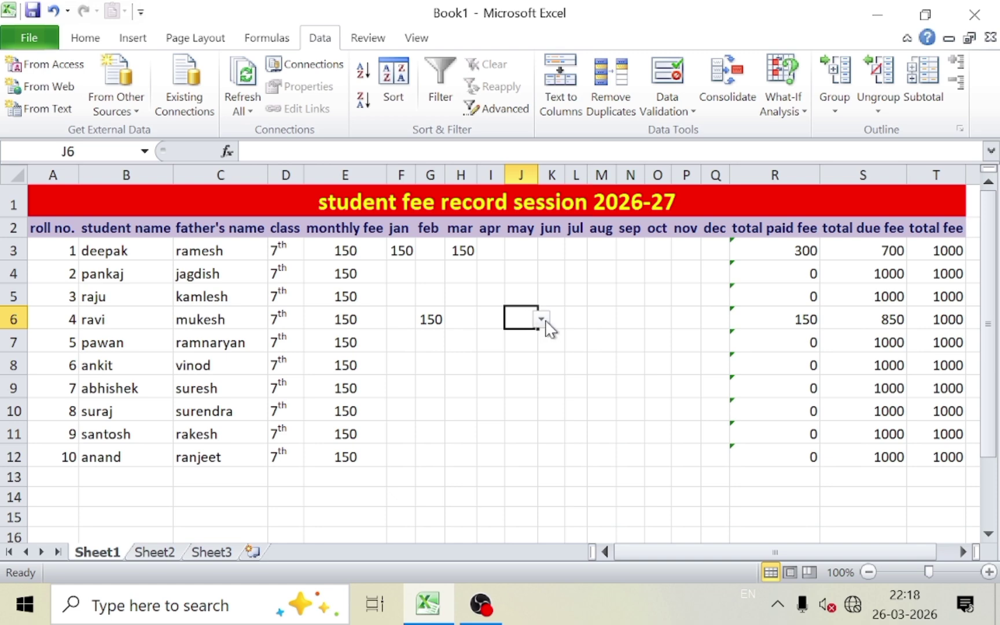
{"action": "left_click", "coordinate": [542, 319]}
{"action": "left_click", "coordinate": [521, 336]}
{"action": "left_click", "coordinate": [588, 321]}
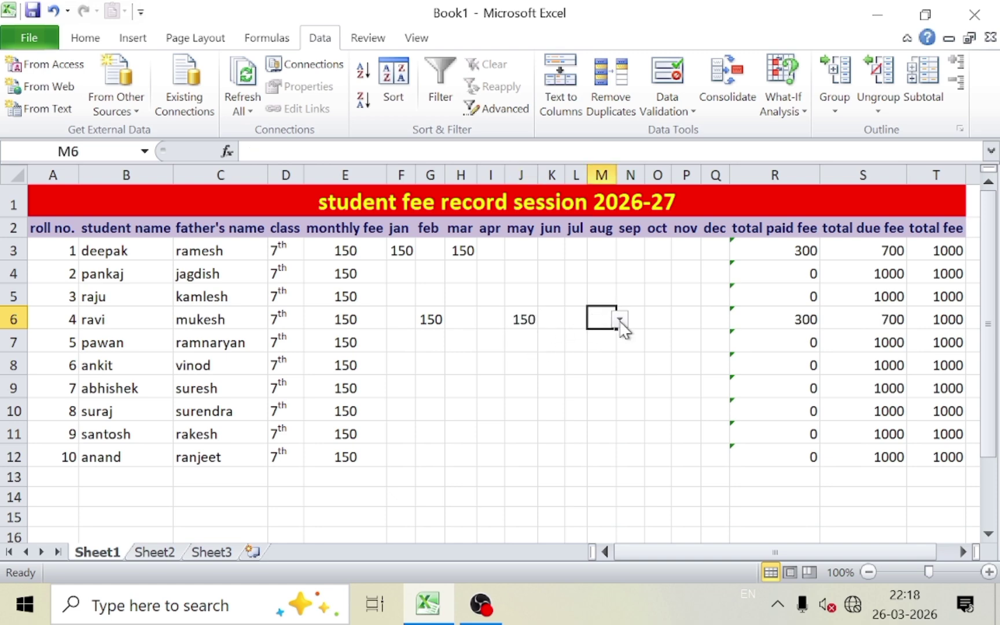
{"action": "left_click", "coordinate": [620, 319]}
{"action": "left_click", "coordinate": [607, 337]}
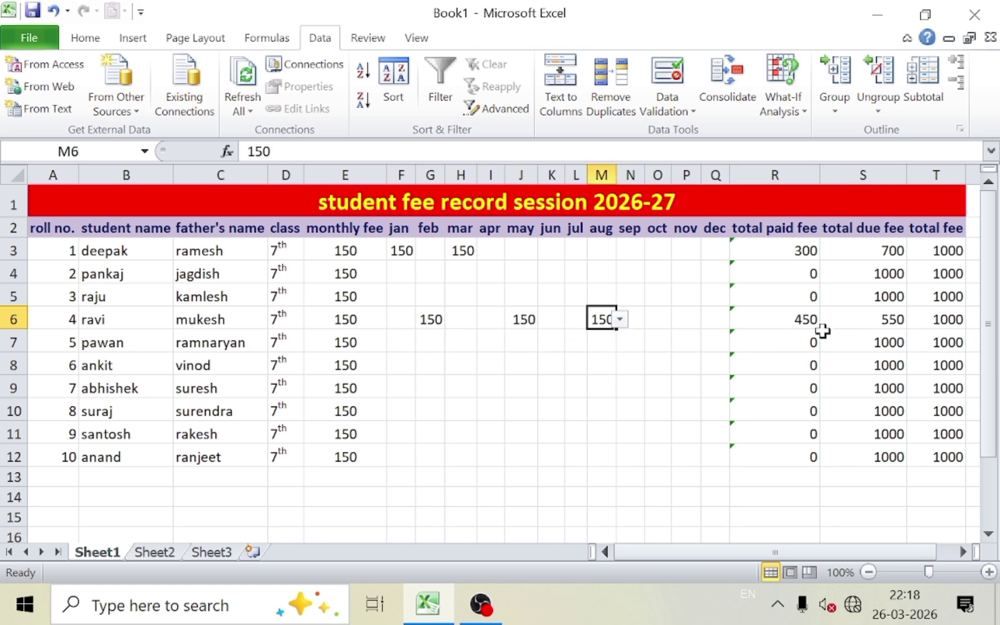
{"action": "left_click", "coordinate": [926, 322]}
{"action": "left_click", "coordinate": [611, 380]}
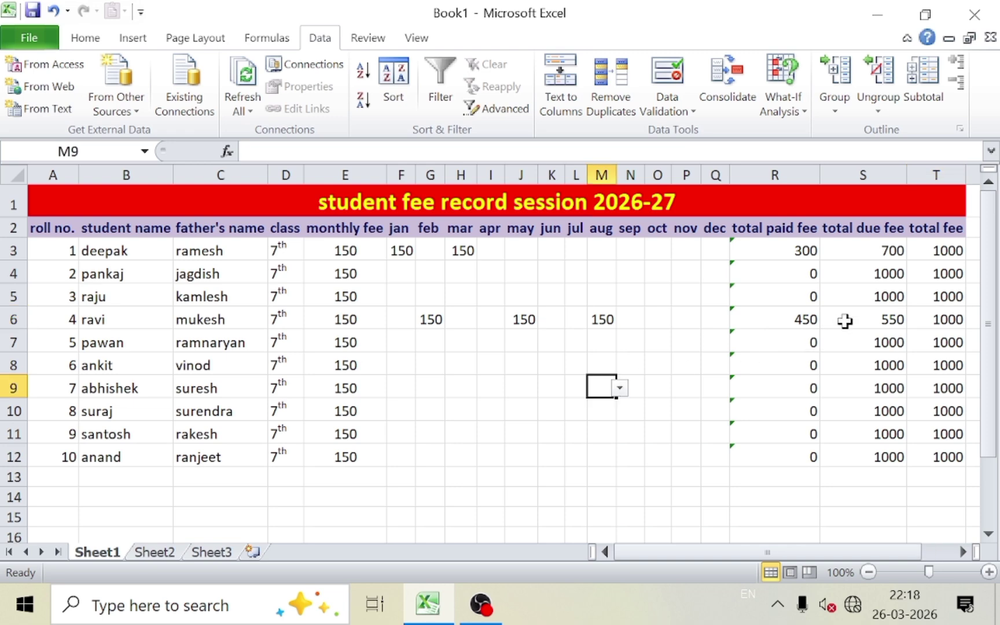
{"action": "left_click", "coordinate": [866, 318]}
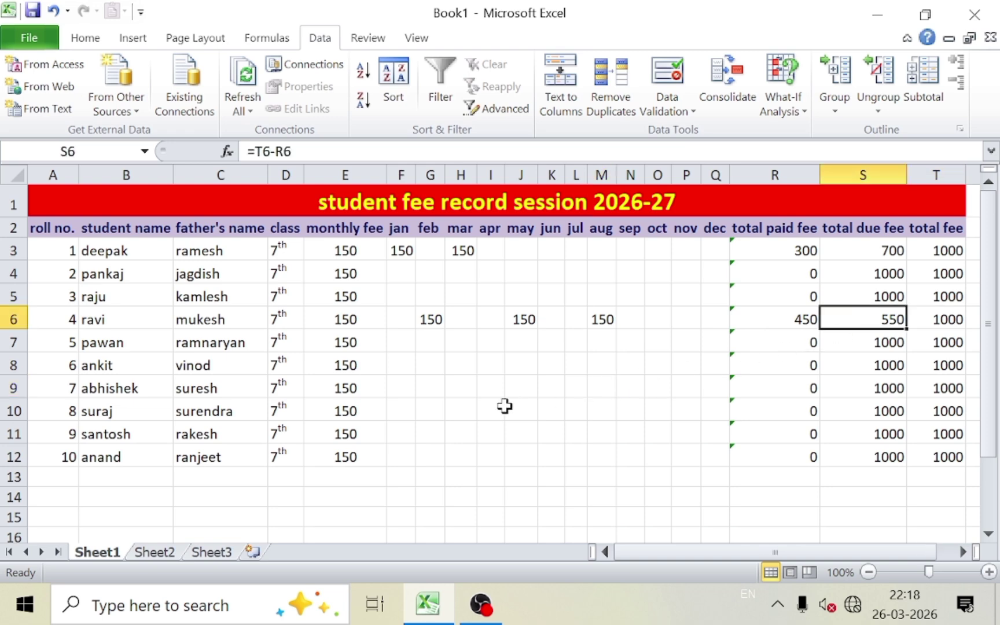
Step: Apply All Borders to the whole fee record table, A1:T12
{"action": "left_click_drag", "start_coordinate": [57, 209], "coordinate": [507, 455]}
{"action": "left_click", "coordinate": [103, 39]}
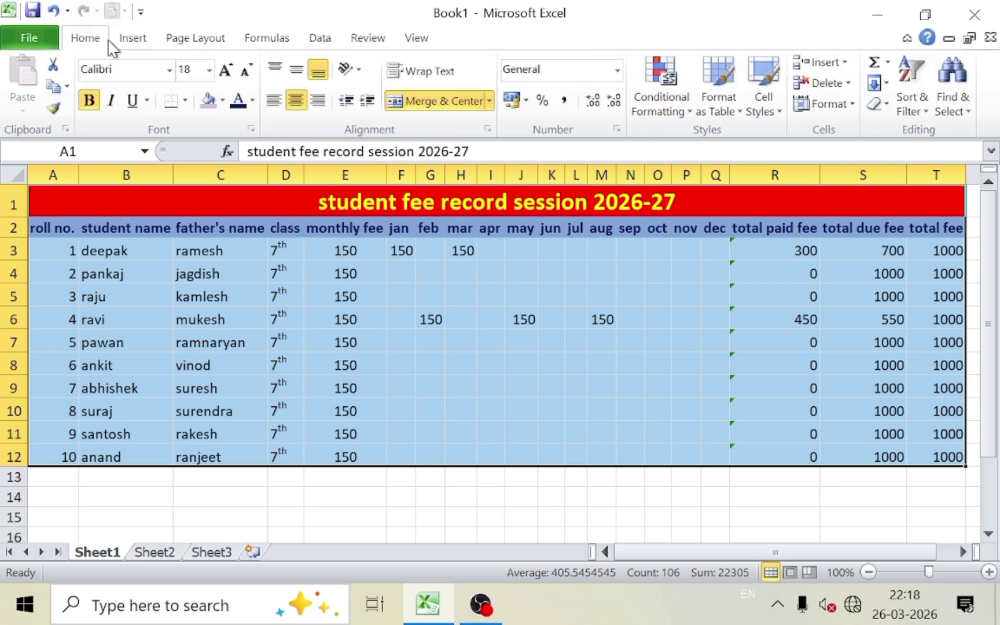
{"action": "left_click", "coordinate": [185, 100]}
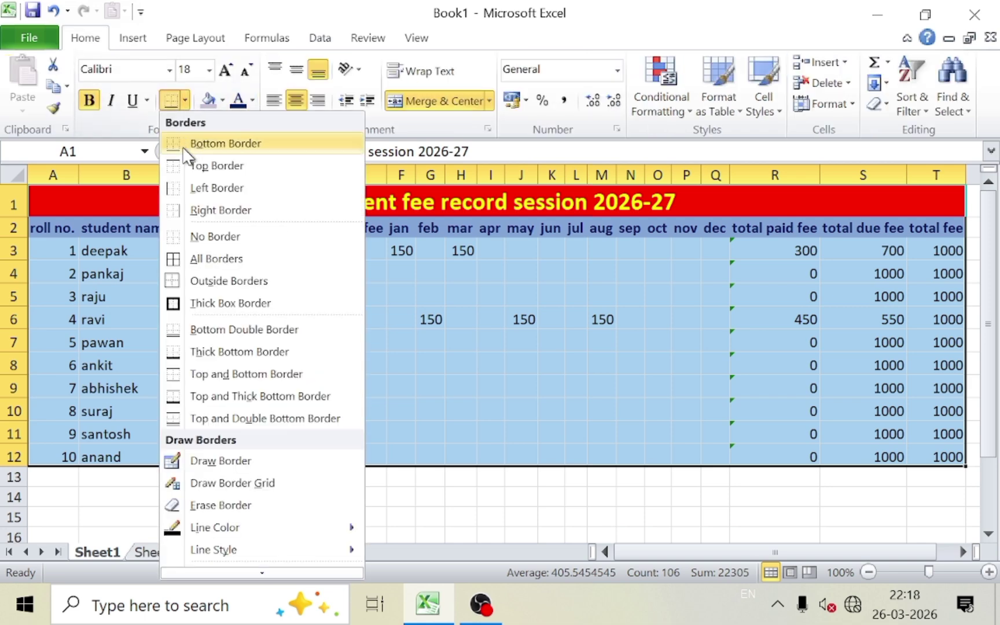
{"action": "left_click", "coordinate": [215, 258]}
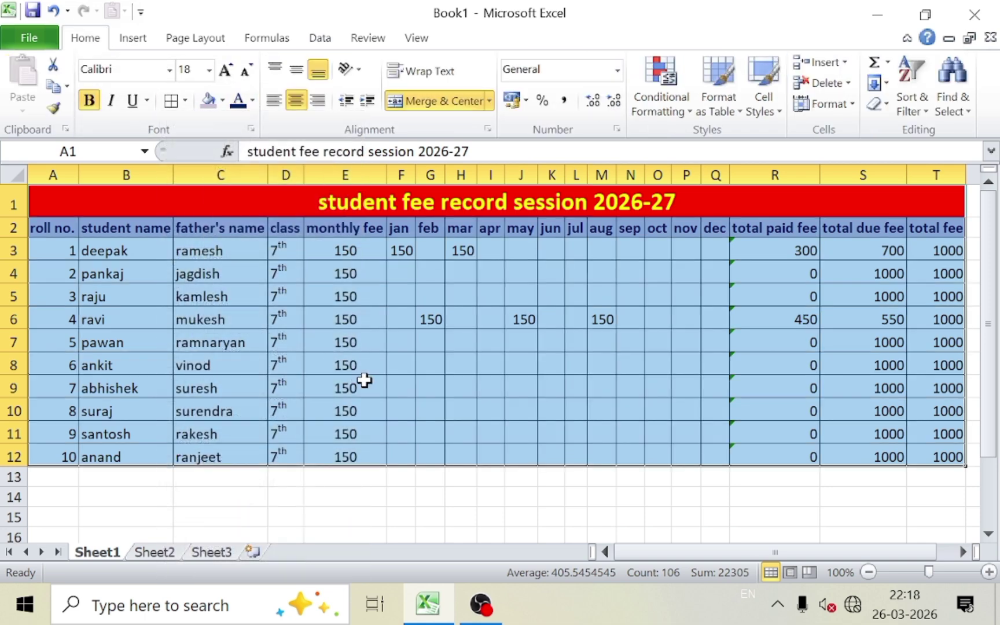
{"action": "left_click", "coordinate": [364, 381]}
{"action": "left_click", "coordinate": [437, 481]}
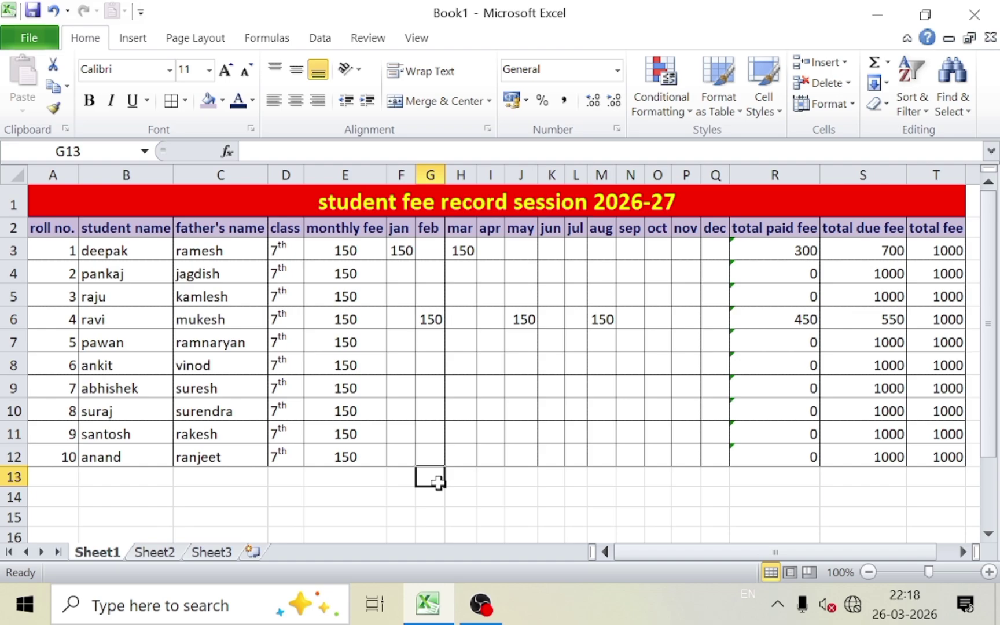